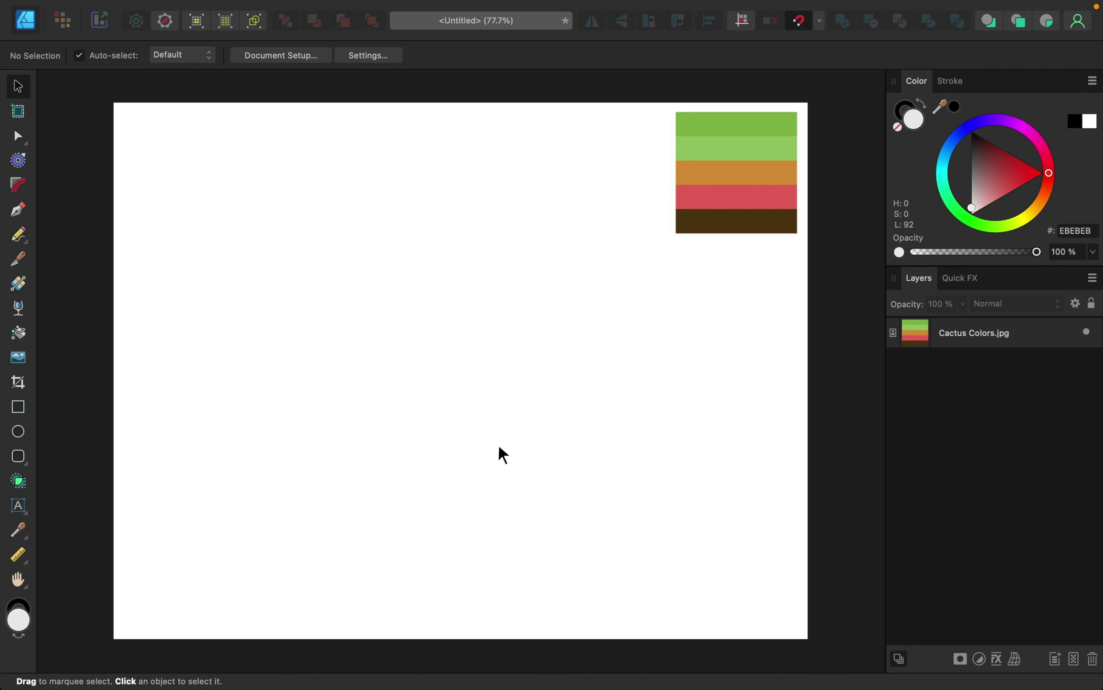
Draw a tall ellipse near the middle of the page and fill it with the darker green (86B74C) sampled from the palette image.
left_click(19, 431)
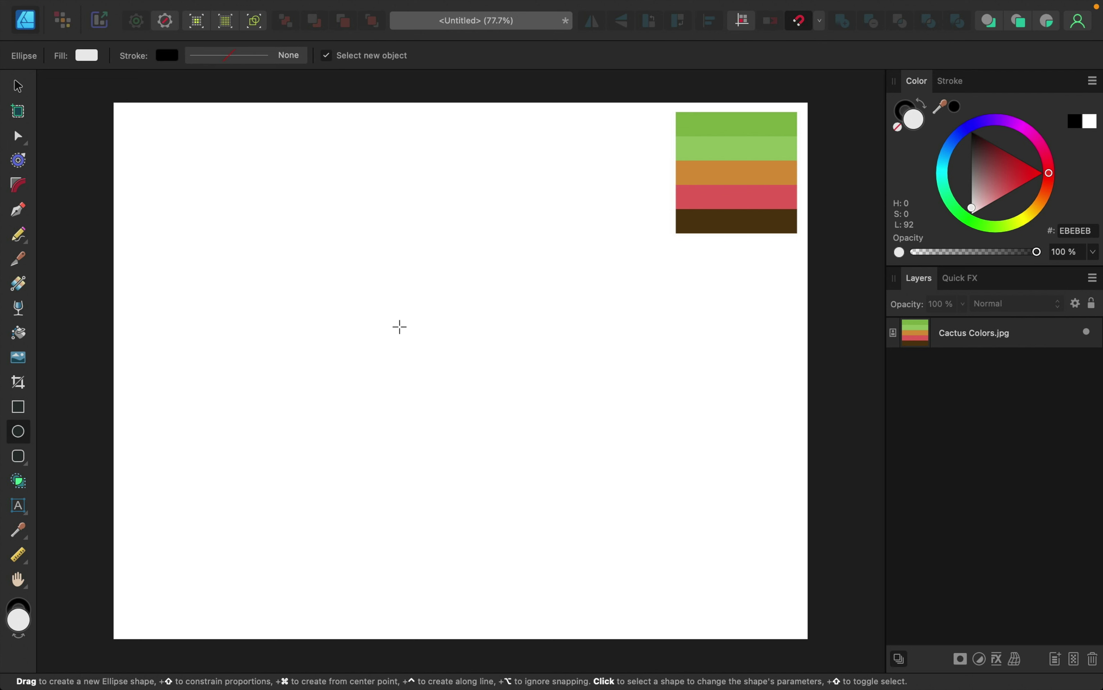
mouse_move(413, 246)
left_mouse_down()
mouse_move(446, 278)
mouse_move(524, 430)
mouse_move(540, 411)
mouse_move(547, 434)
left_mouse_up()
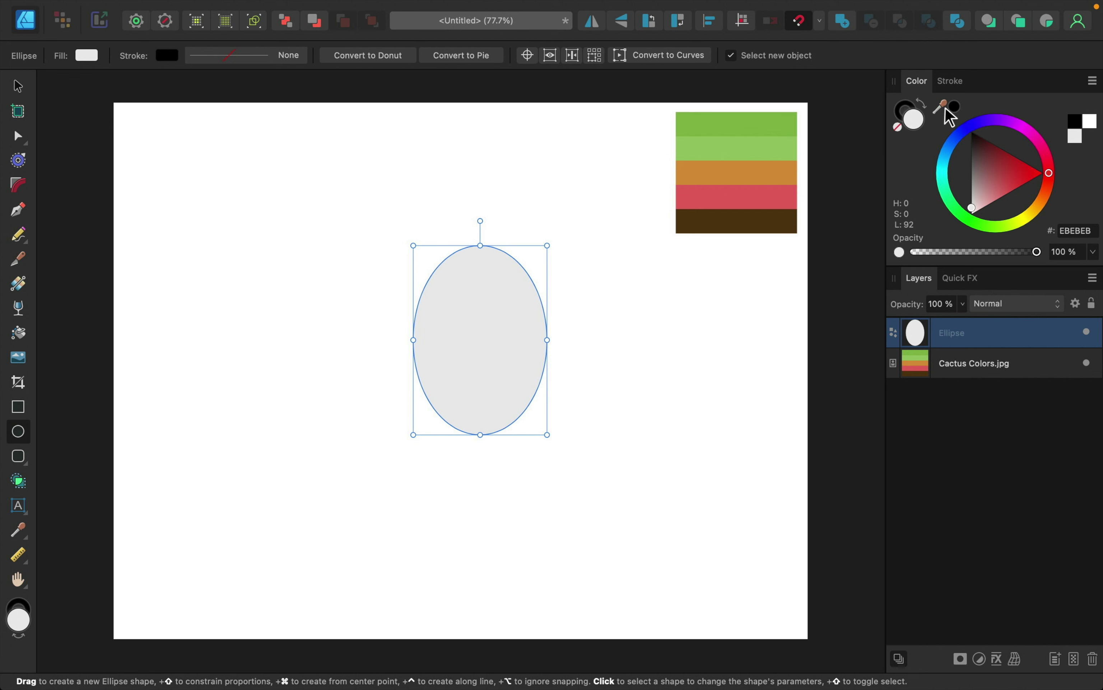
left_click_drag(941, 104, 758, 121)
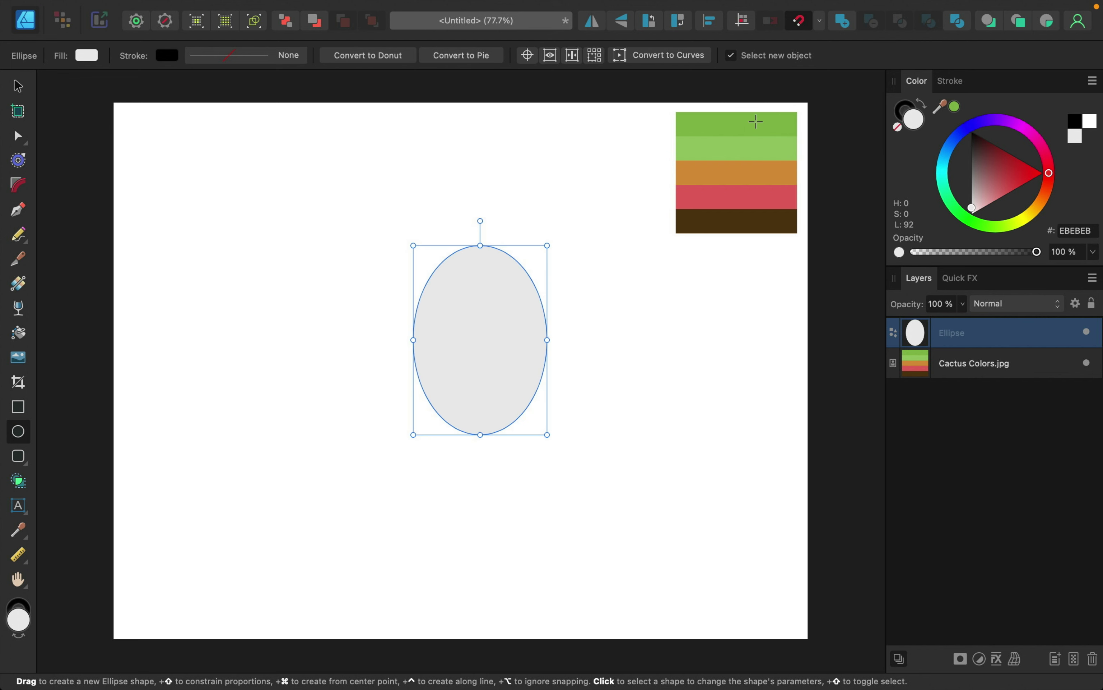
left_click(955, 109)
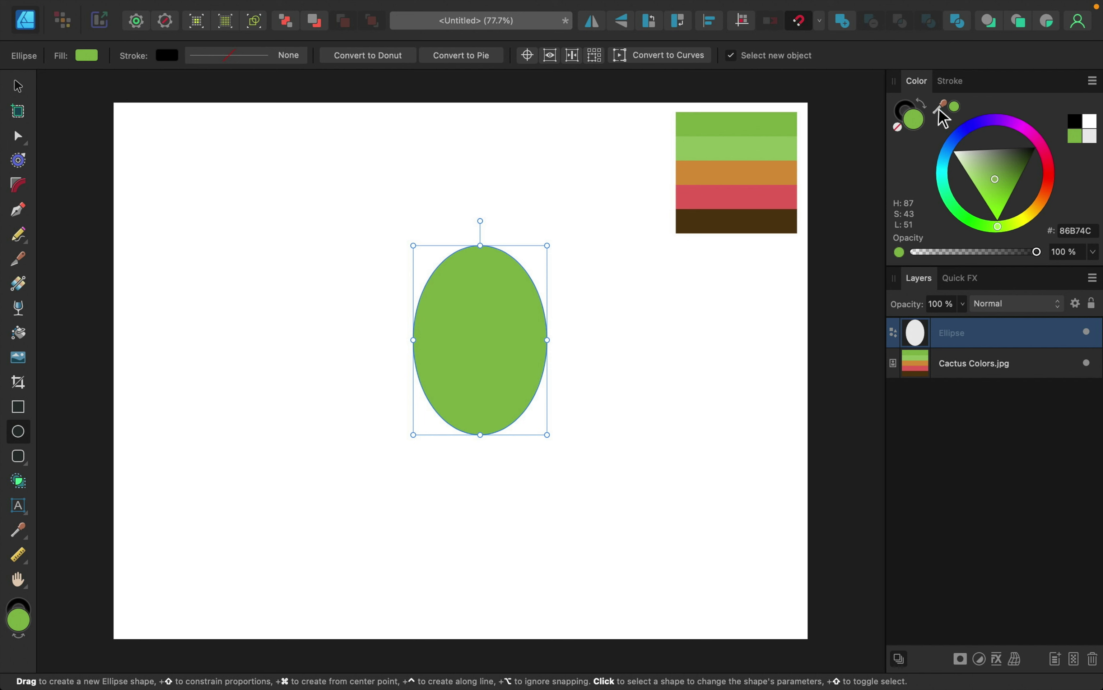
Remove the ellipse's stroke colour and move the ellipse to the centre of the page.
left_click(905, 110)
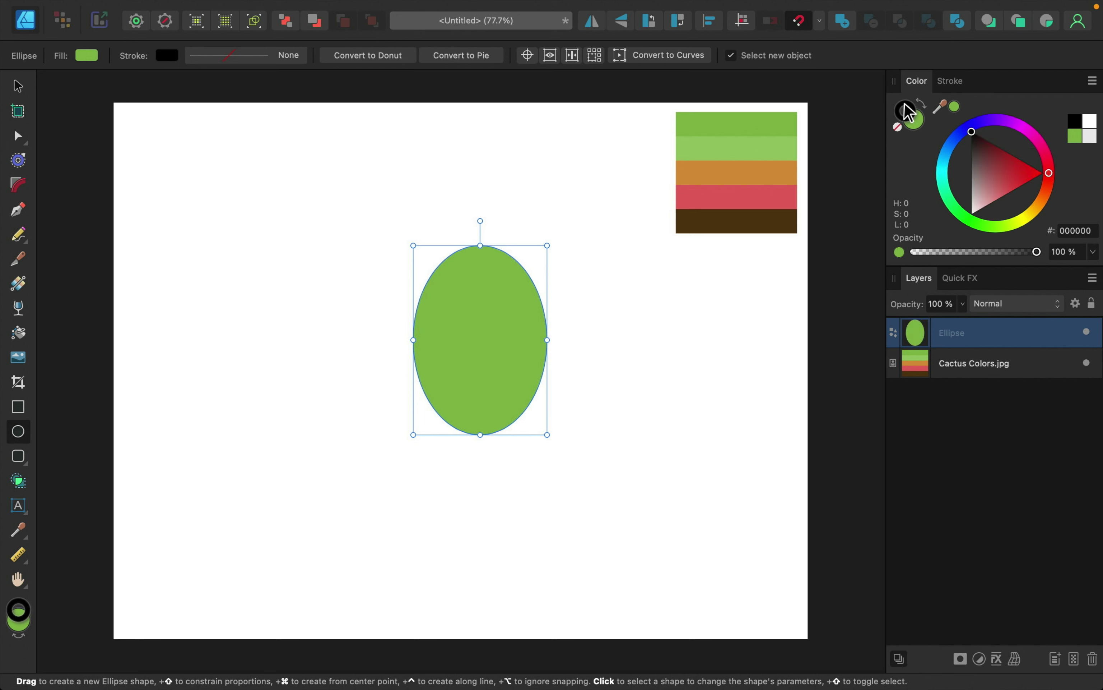
left_click(898, 128)
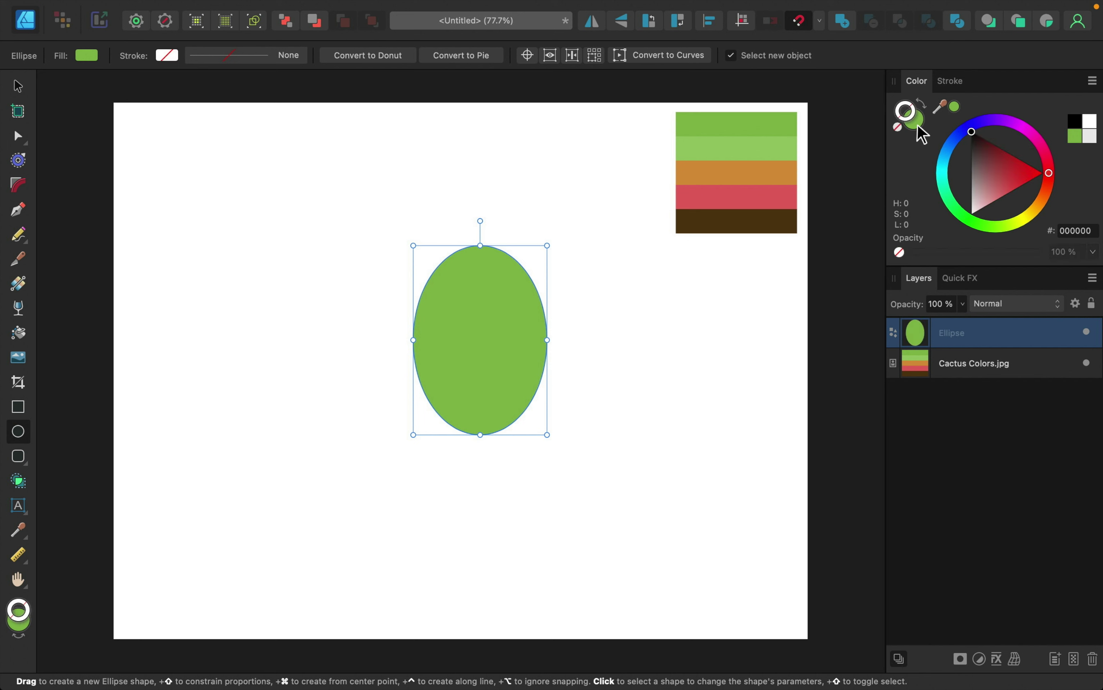
left_click(914, 119)
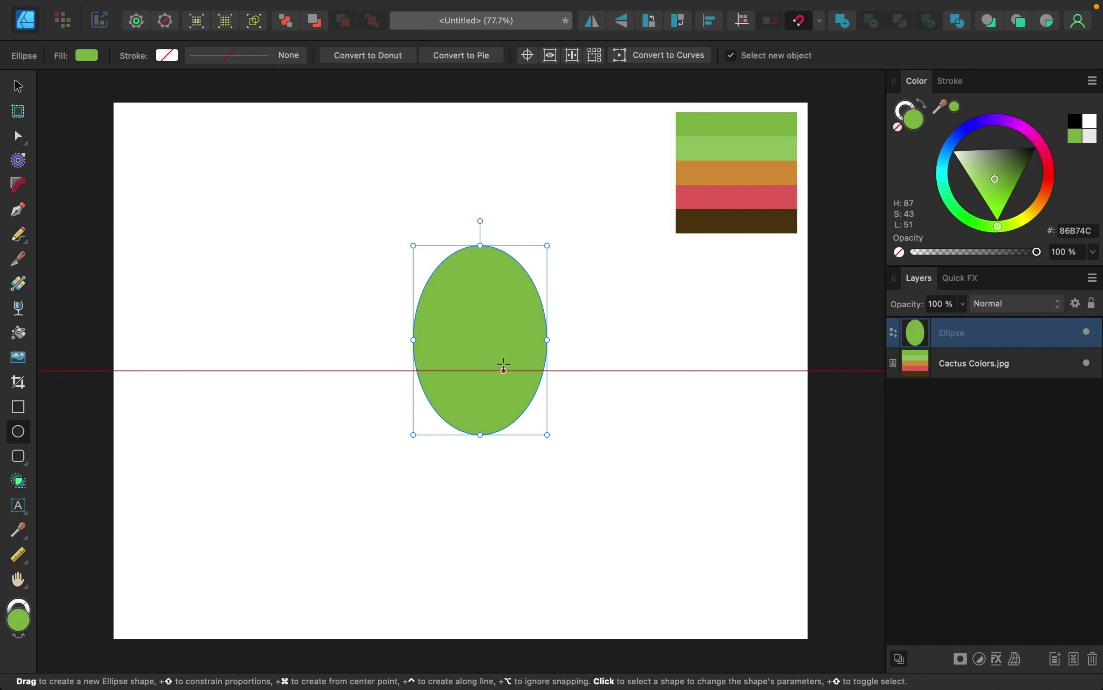
left_click_drag(516, 248, 494, 279)
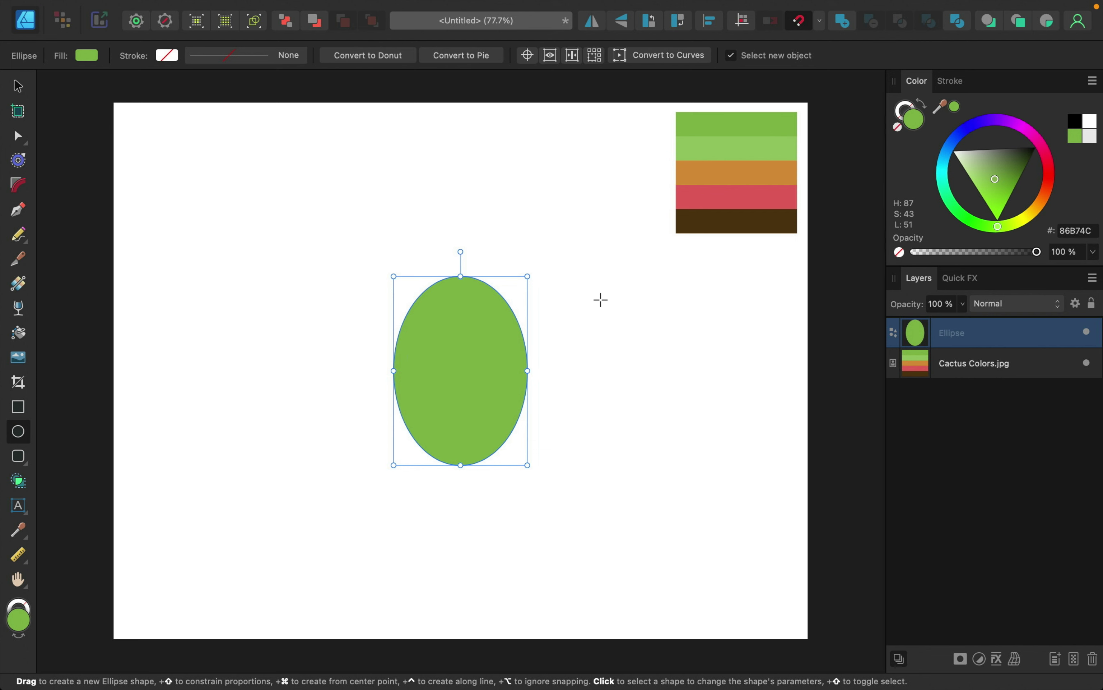
Draw a straight vertical line with the Pen tool from the ellipse's topmost point to its bottommost point.
left_click(19, 213)
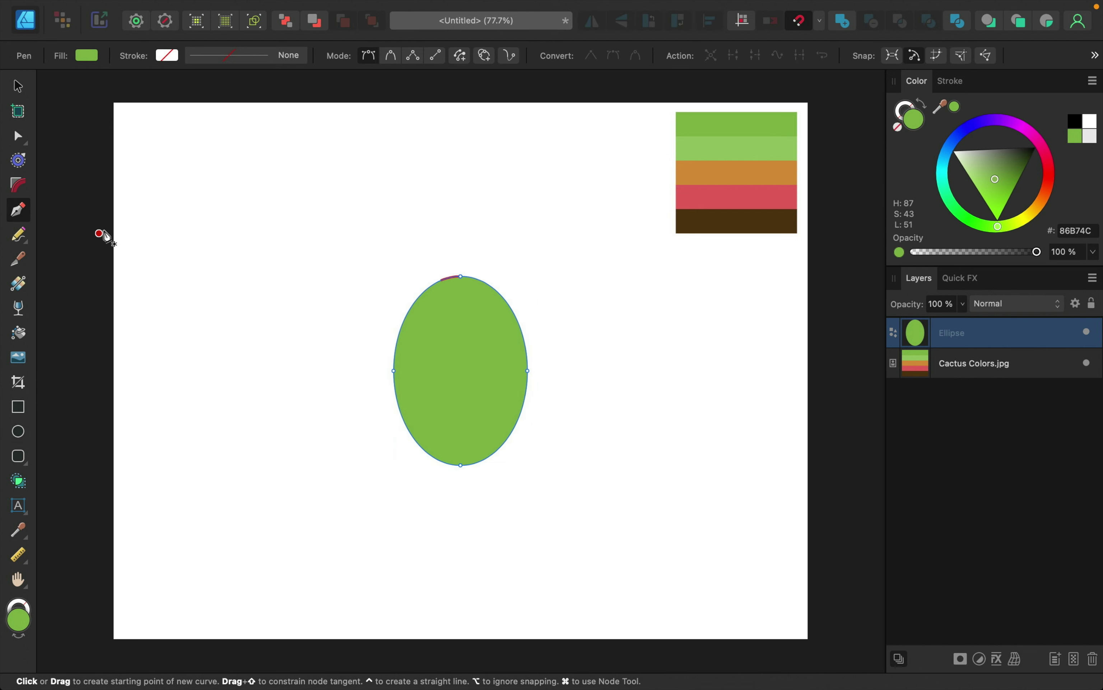
left_click(460, 276)
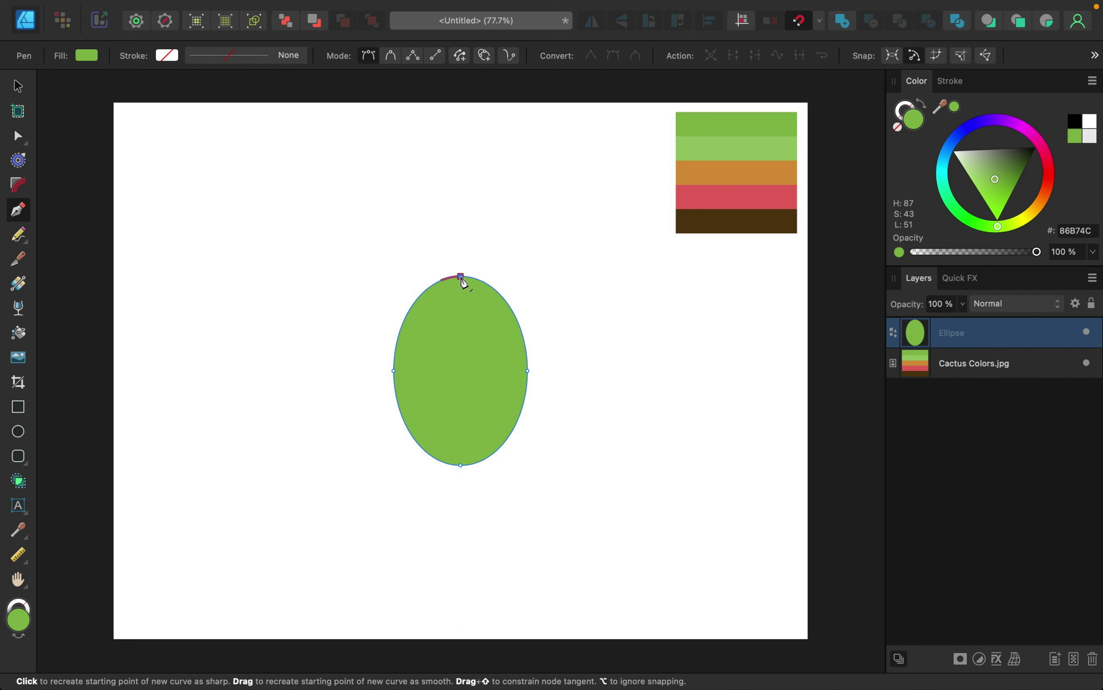
left_click(460, 465)
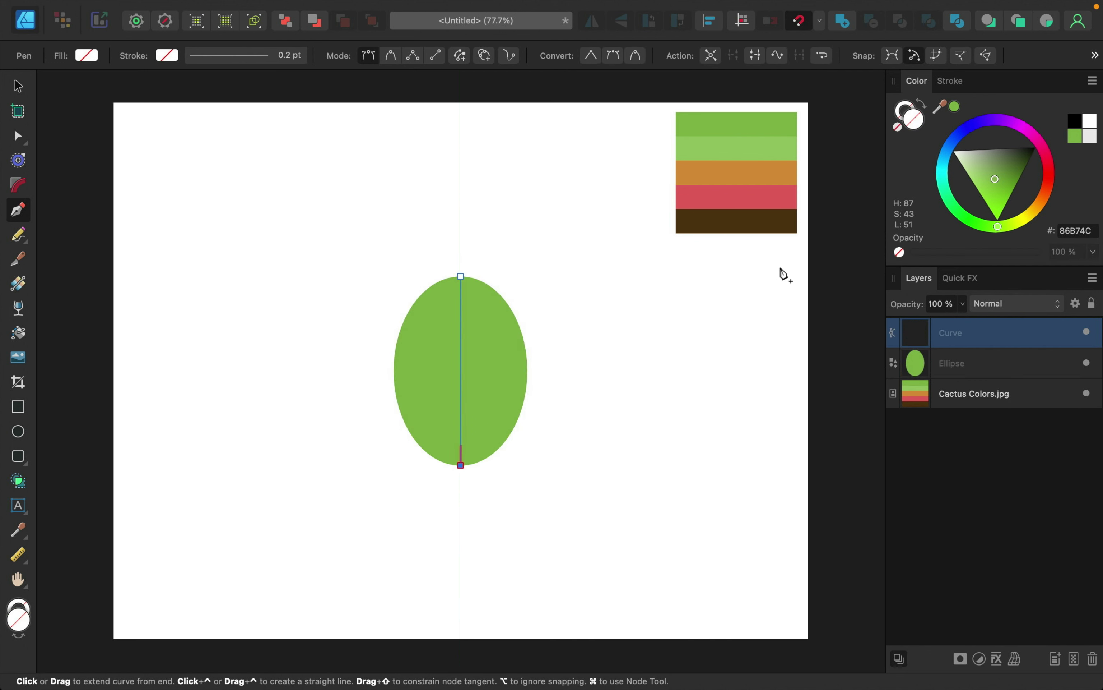
Give the vertical line the palette's lighter green (9AC667) as its stroke colour and a stroke width of 7 pt.
left_click(906, 111)
mouse_move(943, 103)
left_mouse_down()
mouse_move(788, 145)
mouse_move(746, 143)
left_mouse_up()
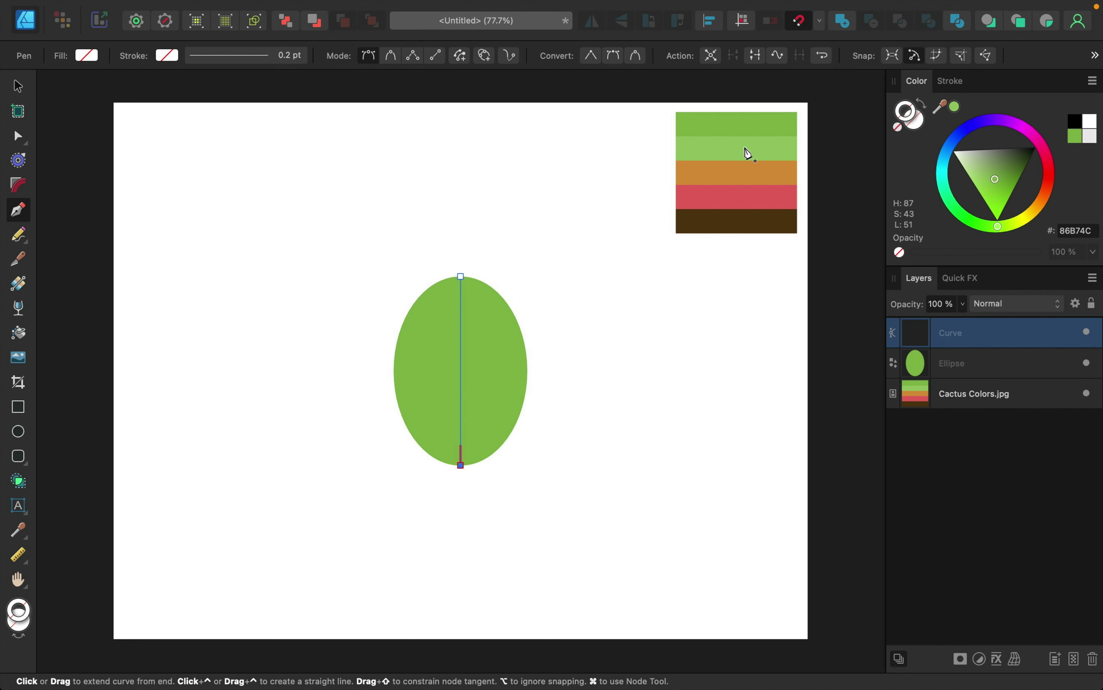
left_click(953, 105)
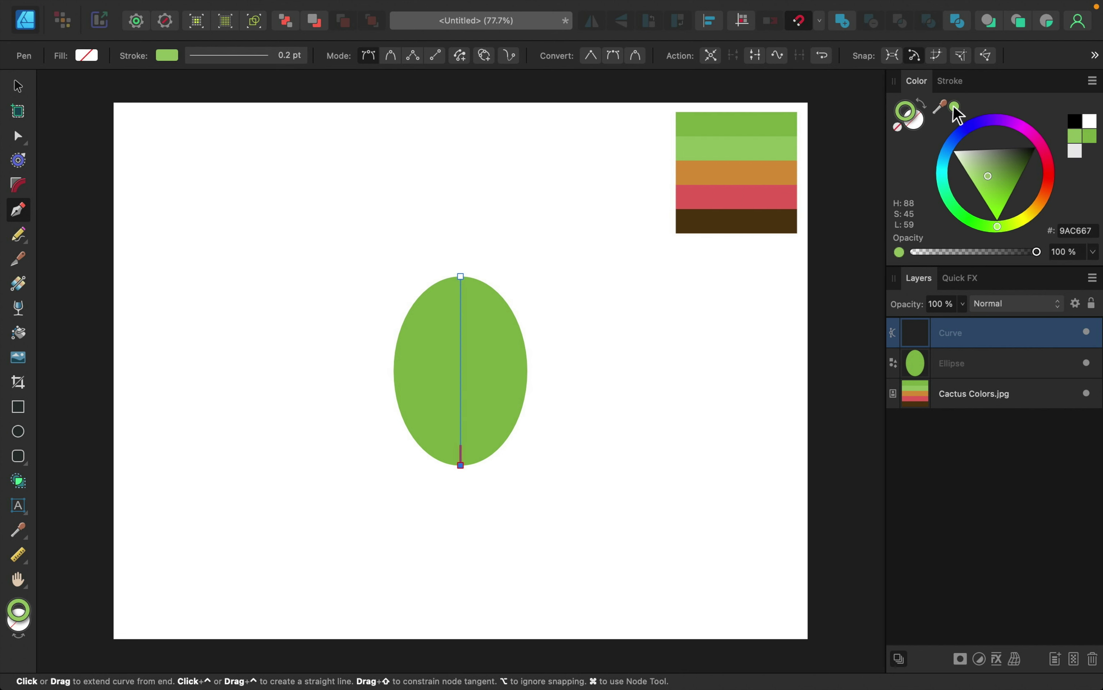
left_click(950, 81)
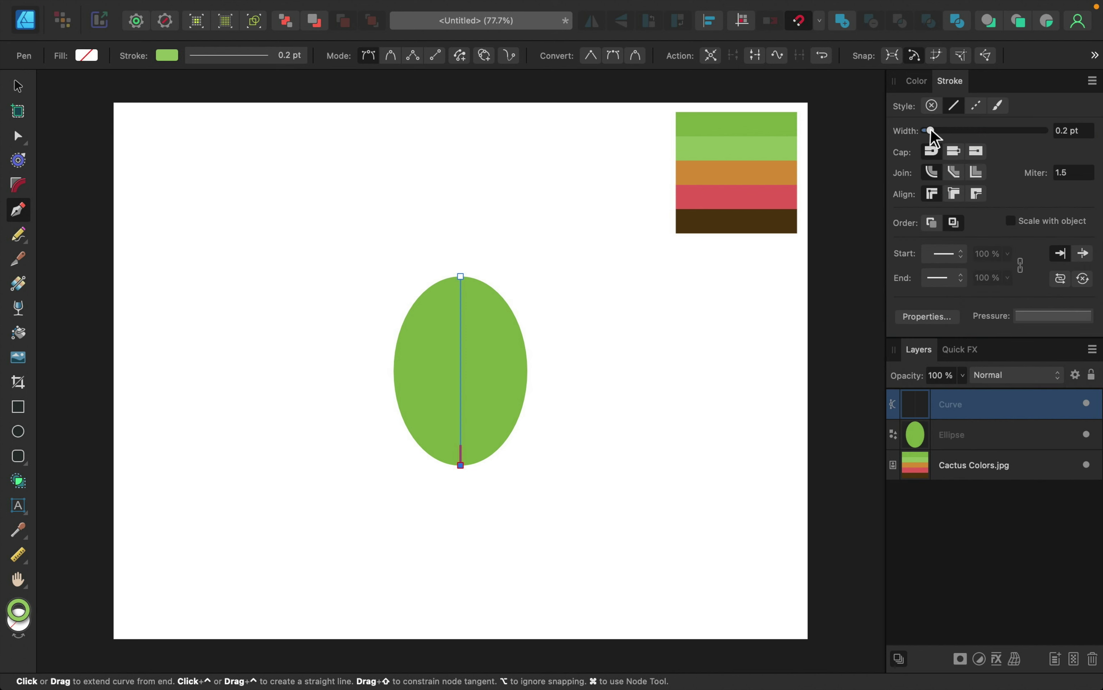
left_click_drag(931, 130, 968, 131)
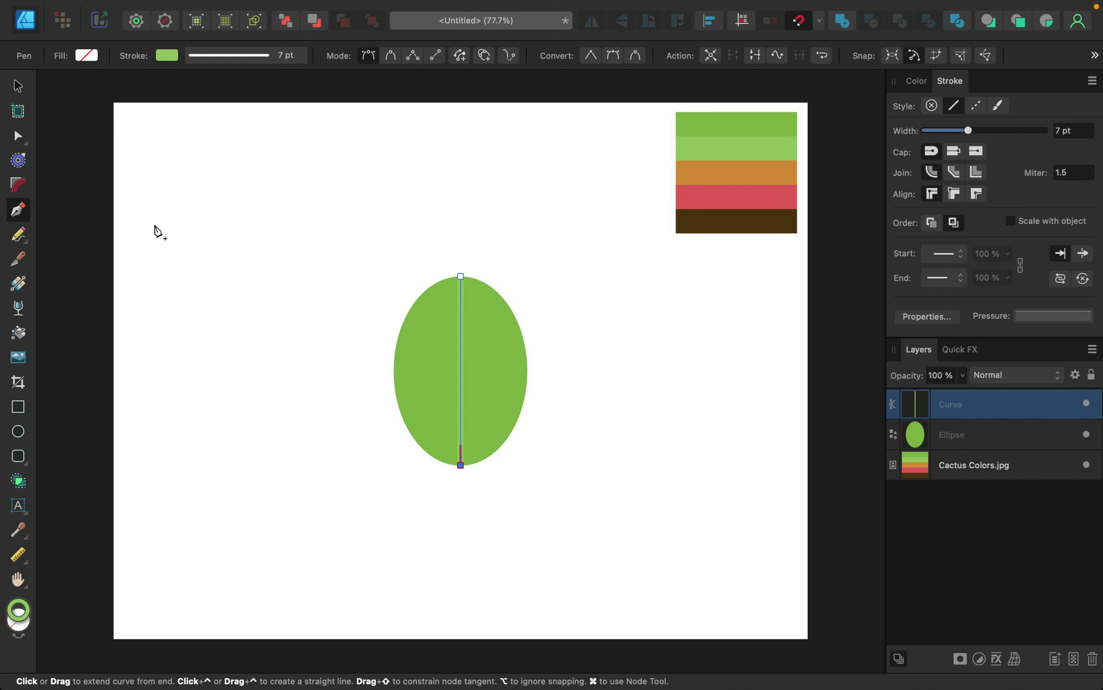
Bend the middle of the vertical line slightly to the right, keeping both ends on the ellipse.
left_click(24, 135)
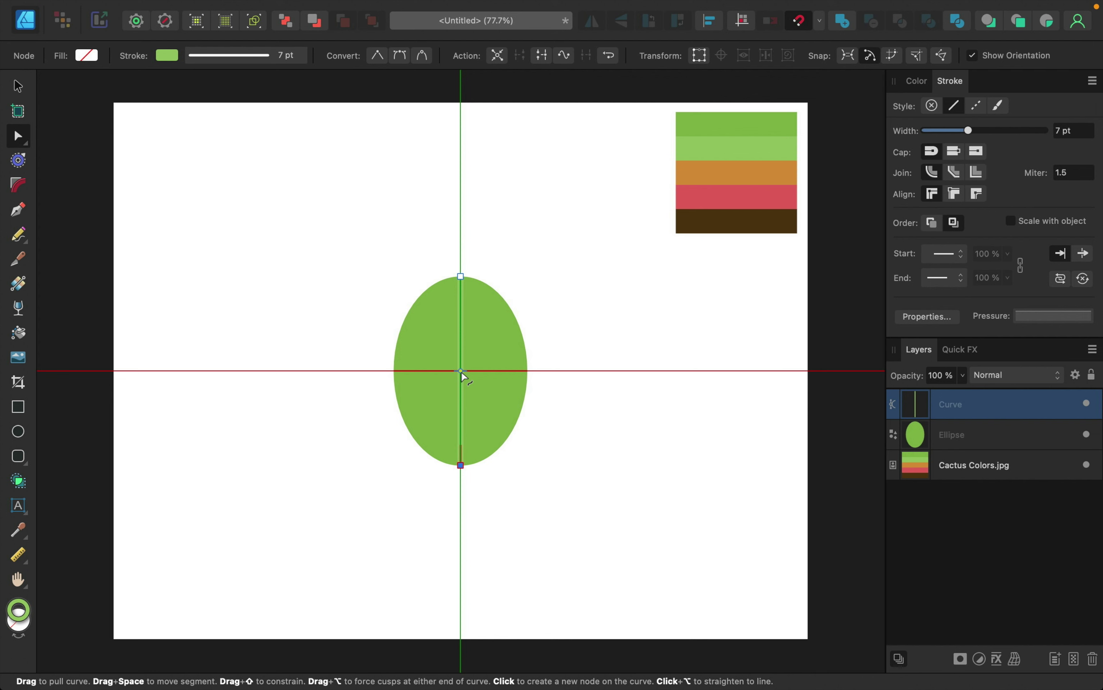
left_click_drag(460, 372, 471, 372)
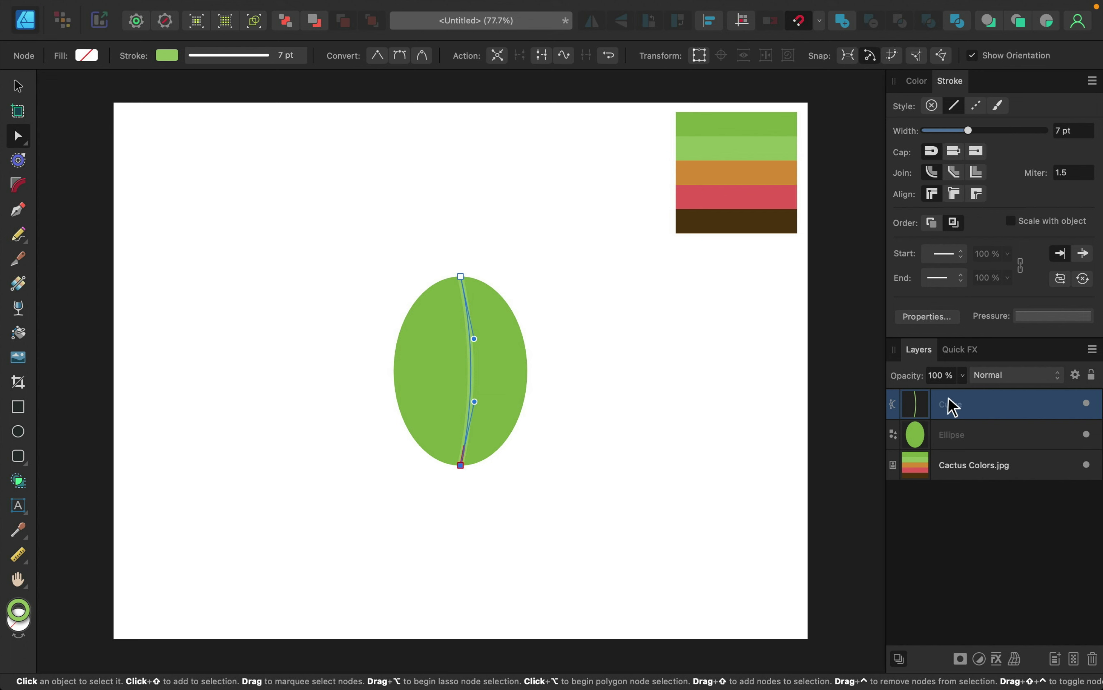
left_click(19, 87)
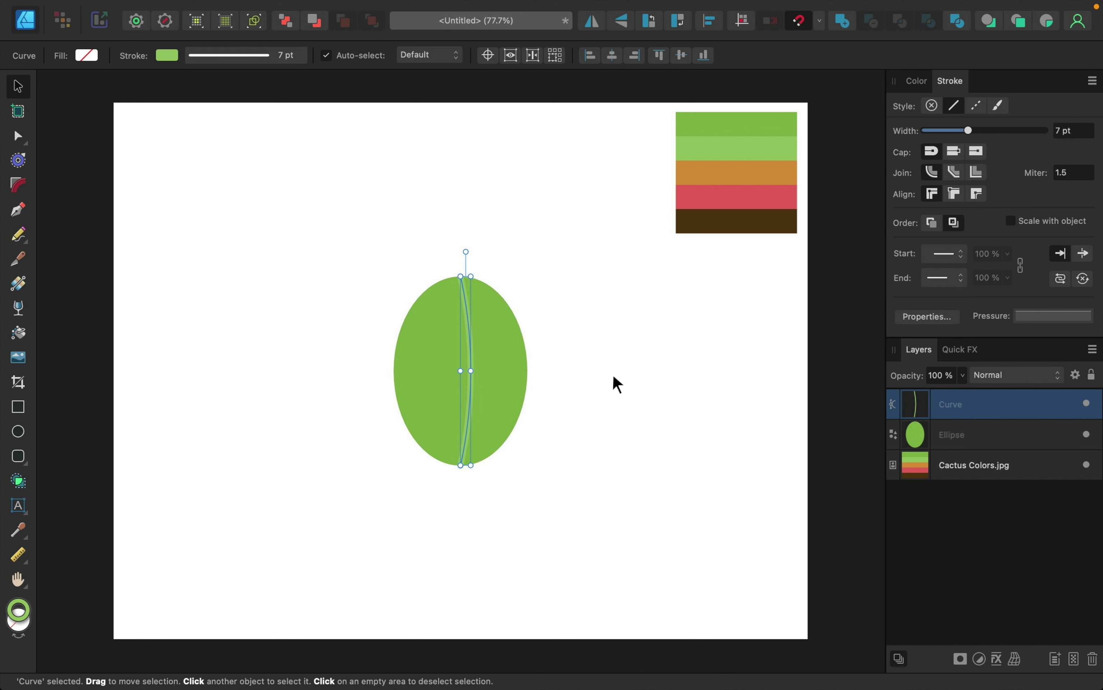
Duplicate the curve, flip the copy horizontally, and place it as a mirror image left of the ellipse's centre line.
key("super+j")
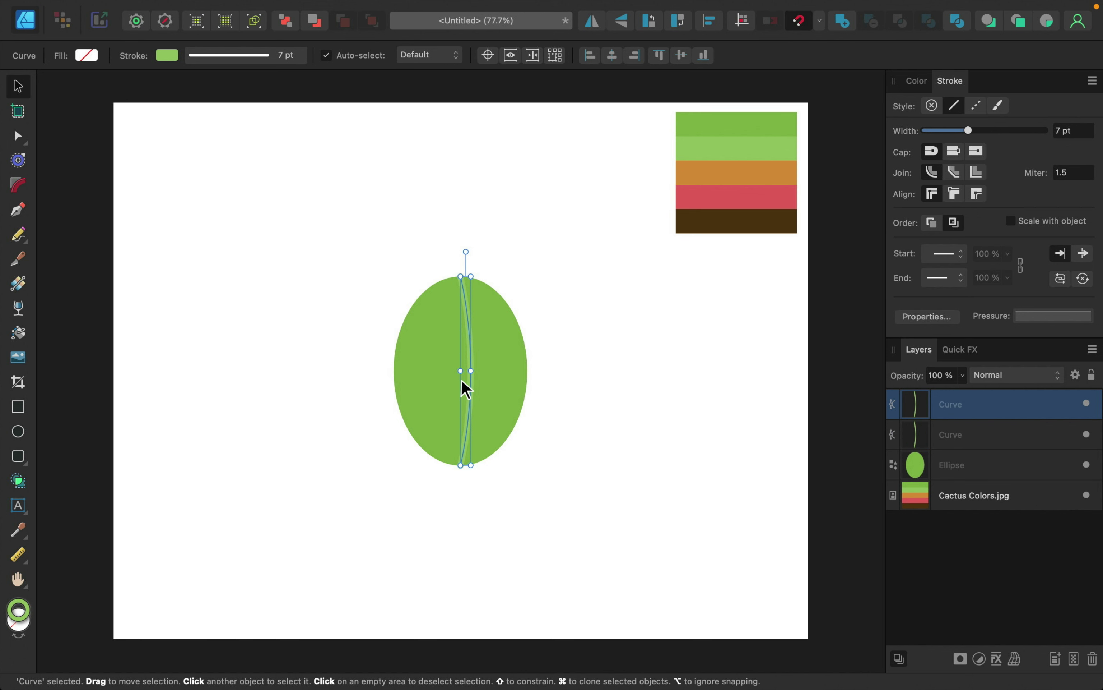
left_click(594, 23)
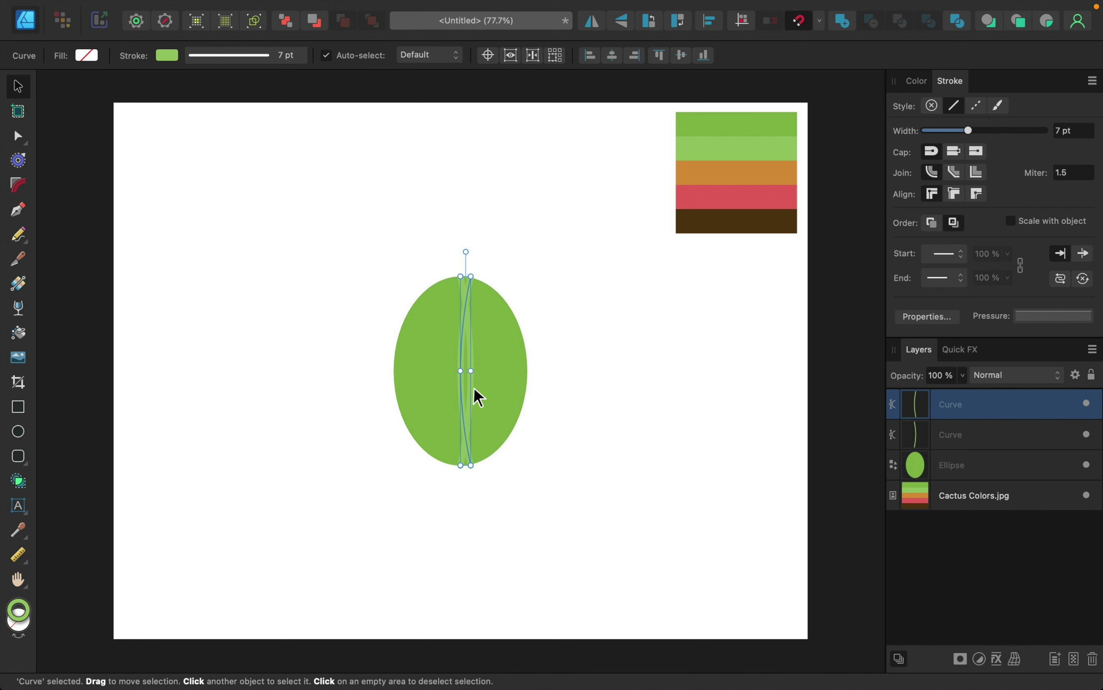
left_click_drag(462, 348, 449, 342)
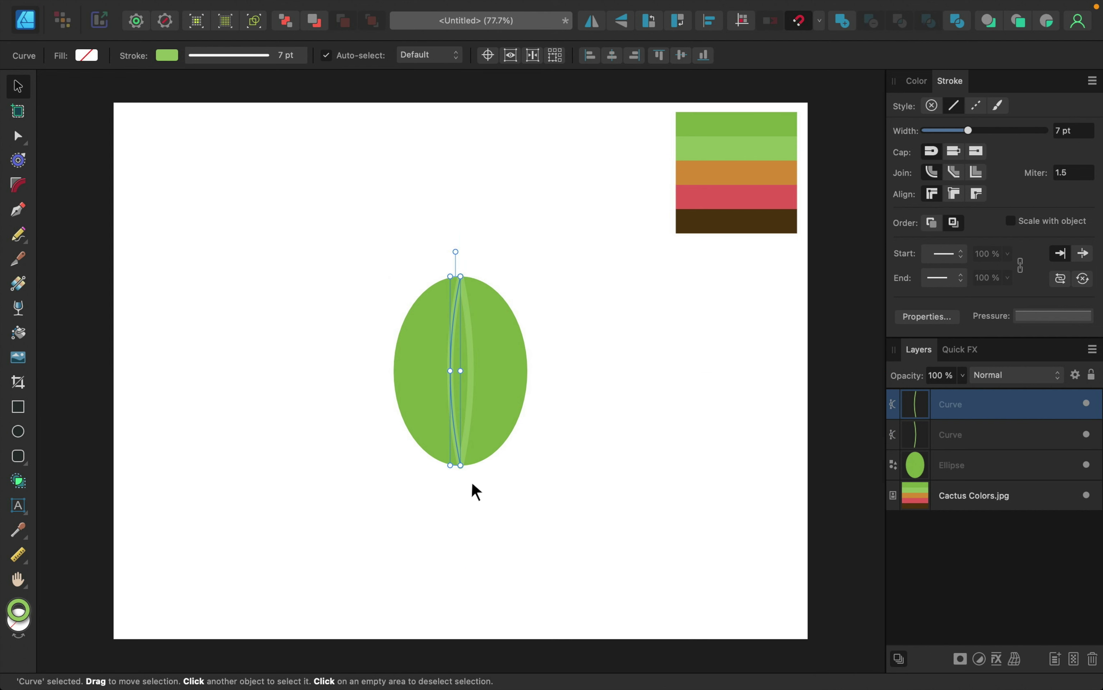
left_click(593, 411)
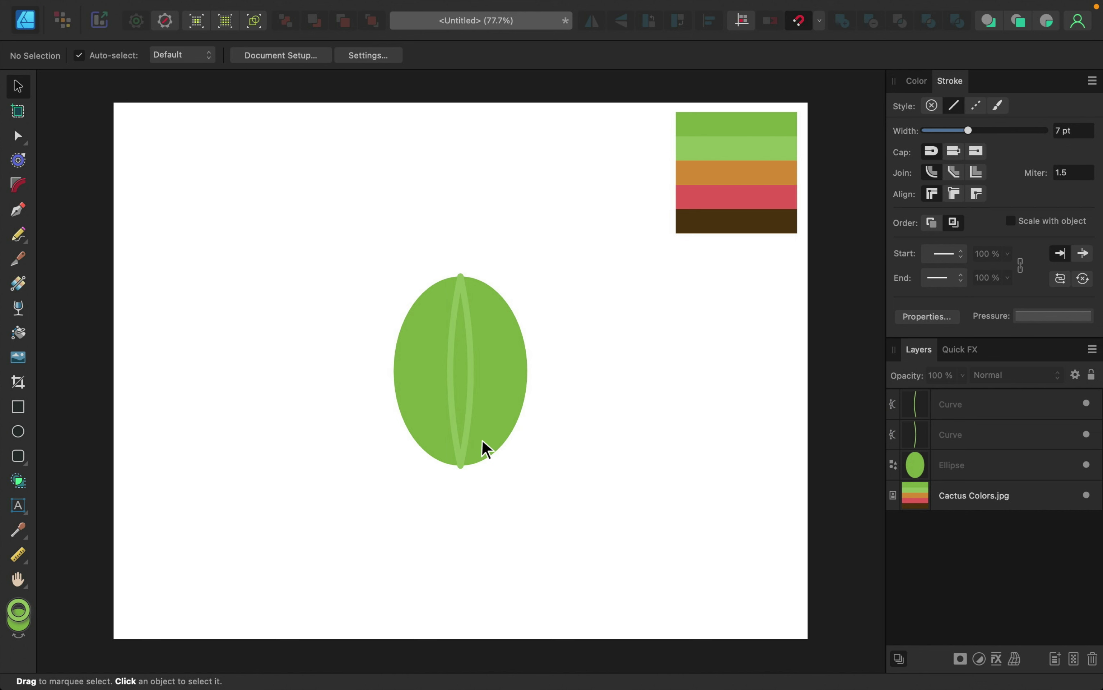
Duplicate the left curve and bend the copy further outward to form a second stripe on the left.
left_click(452, 372)
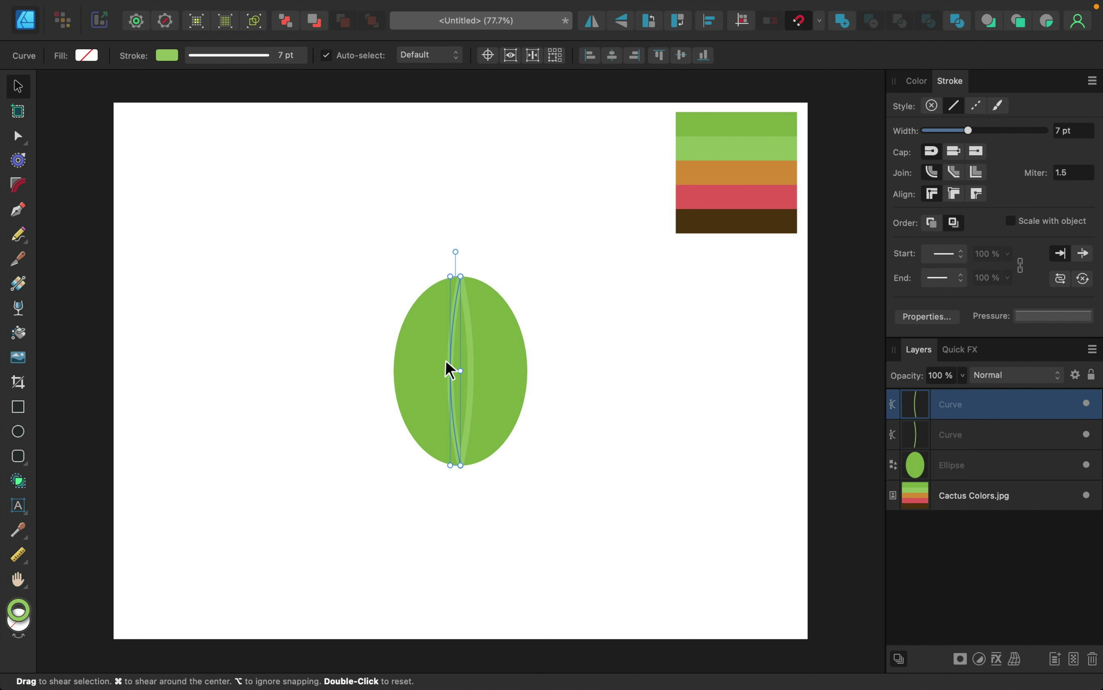
key("super+j")
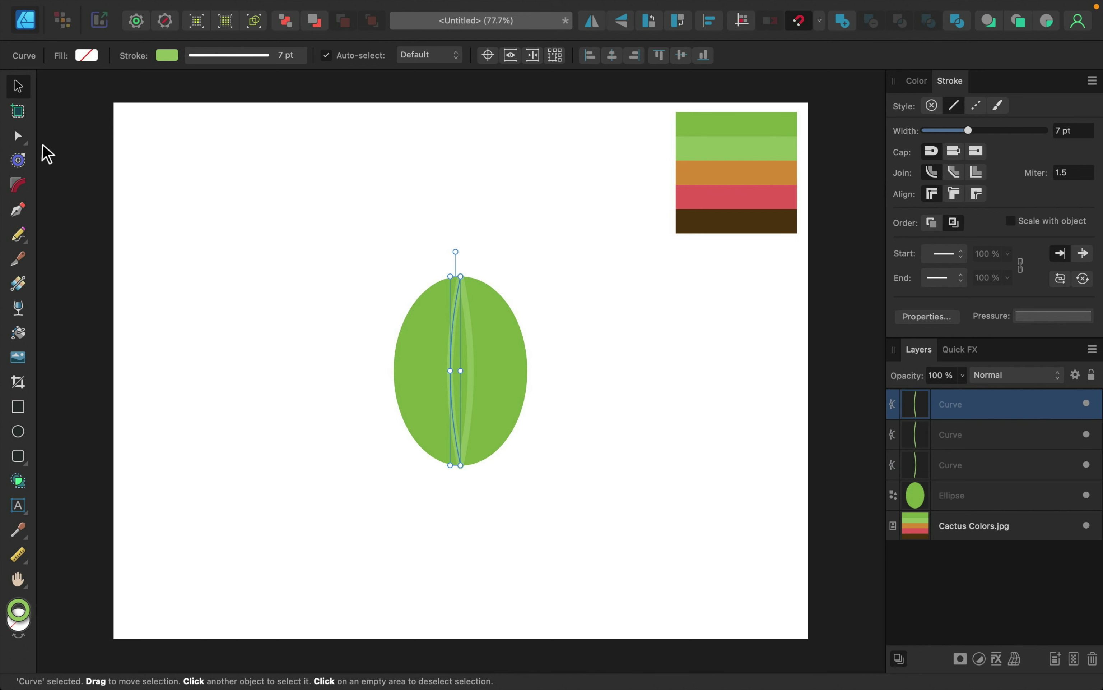
left_click(19, 136)
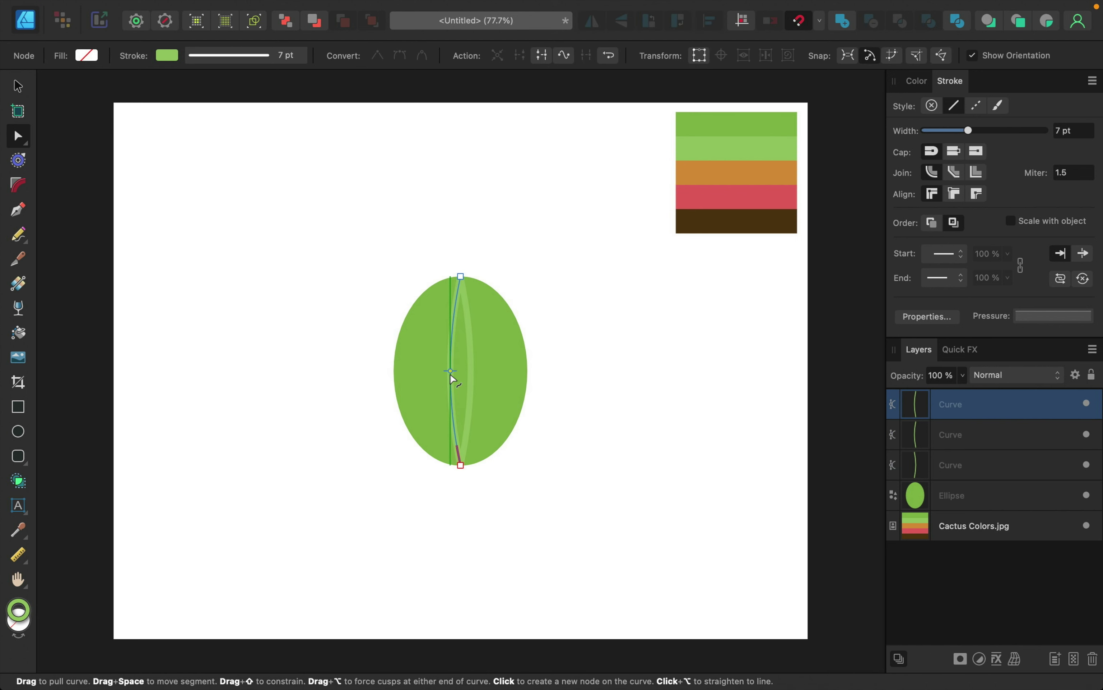
left_click_drag(450, 372, 429, 371)
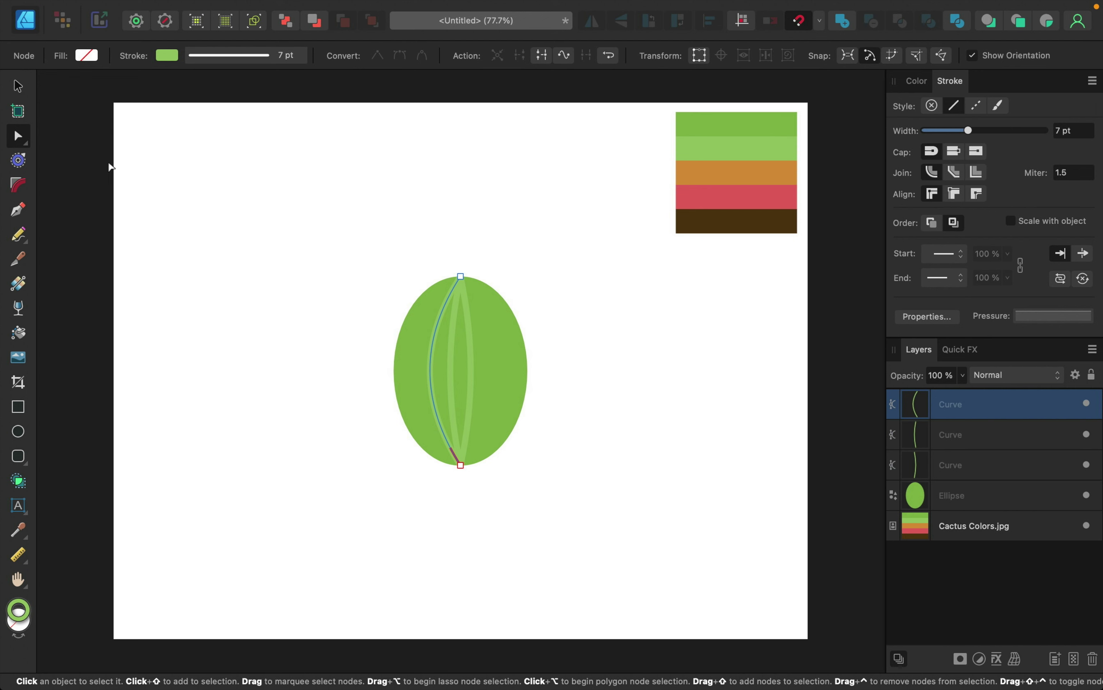
Duplicate the second left stripe, flip the copy horizontally, and move it to the mirrored position on the right half.
left_click(23, 88)
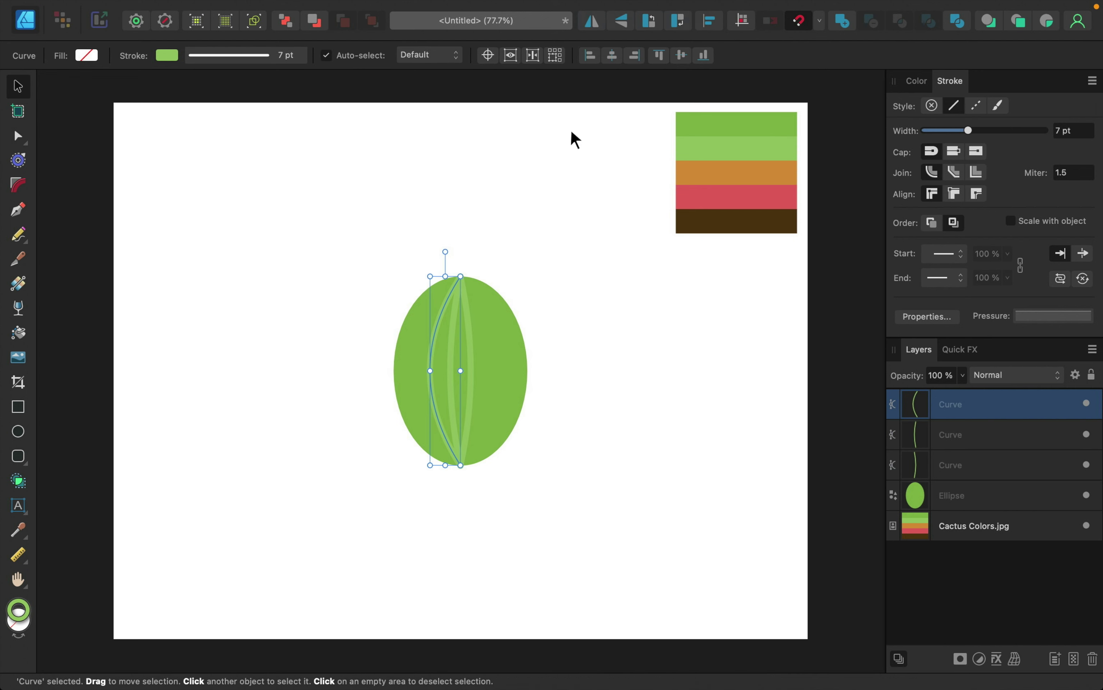
key("super+j")
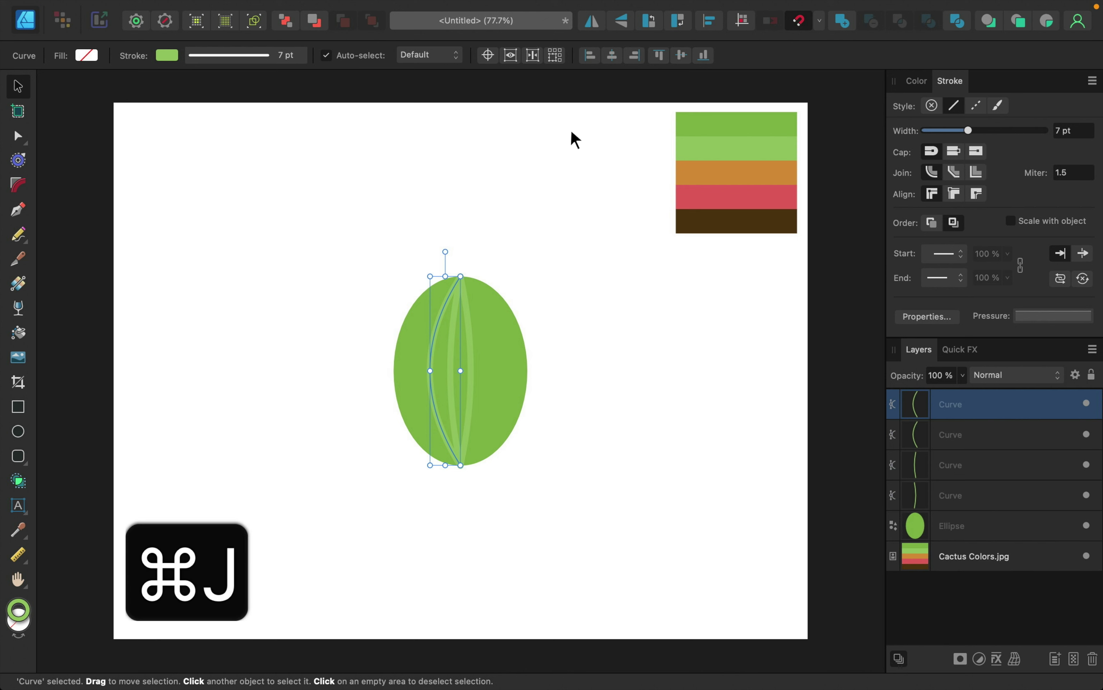
left_click(592, 20)
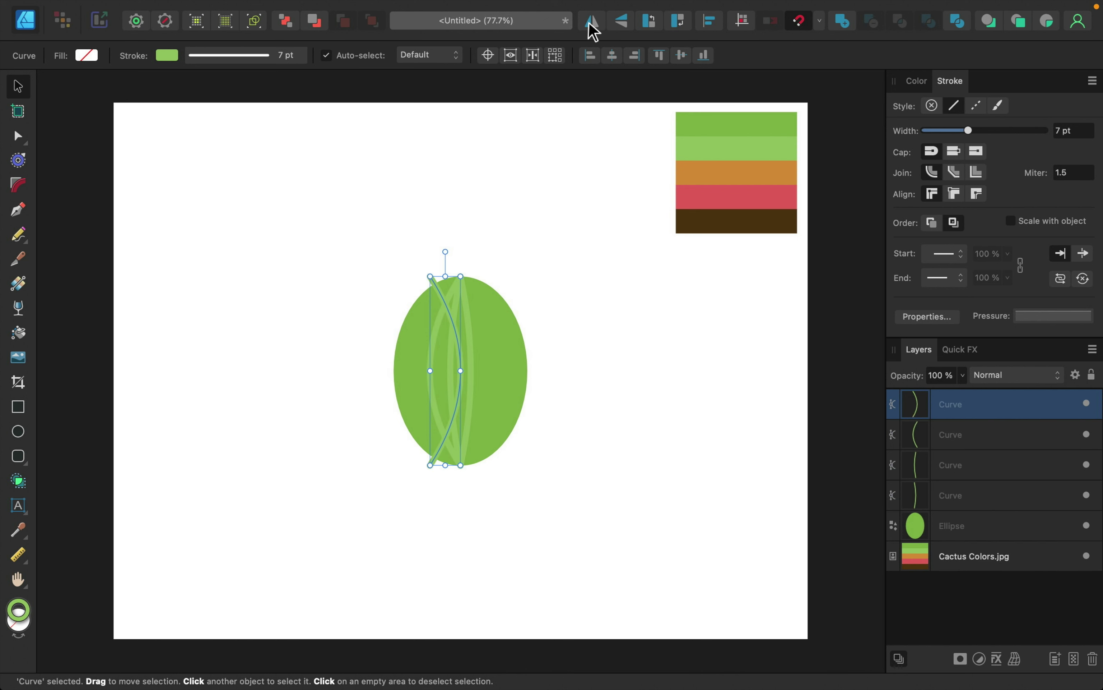
left_click_drag(437, 355, 469, 354)
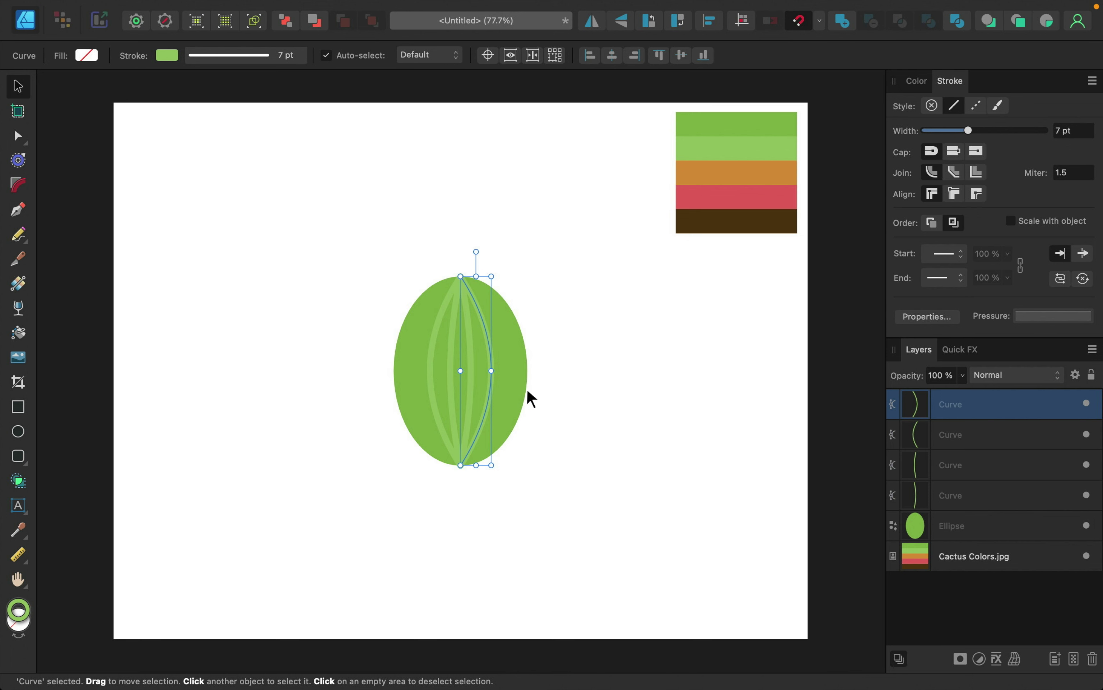
Create another copy of the second left stripe and bend it outward close to the ellipse's left edge.
key("super+j")
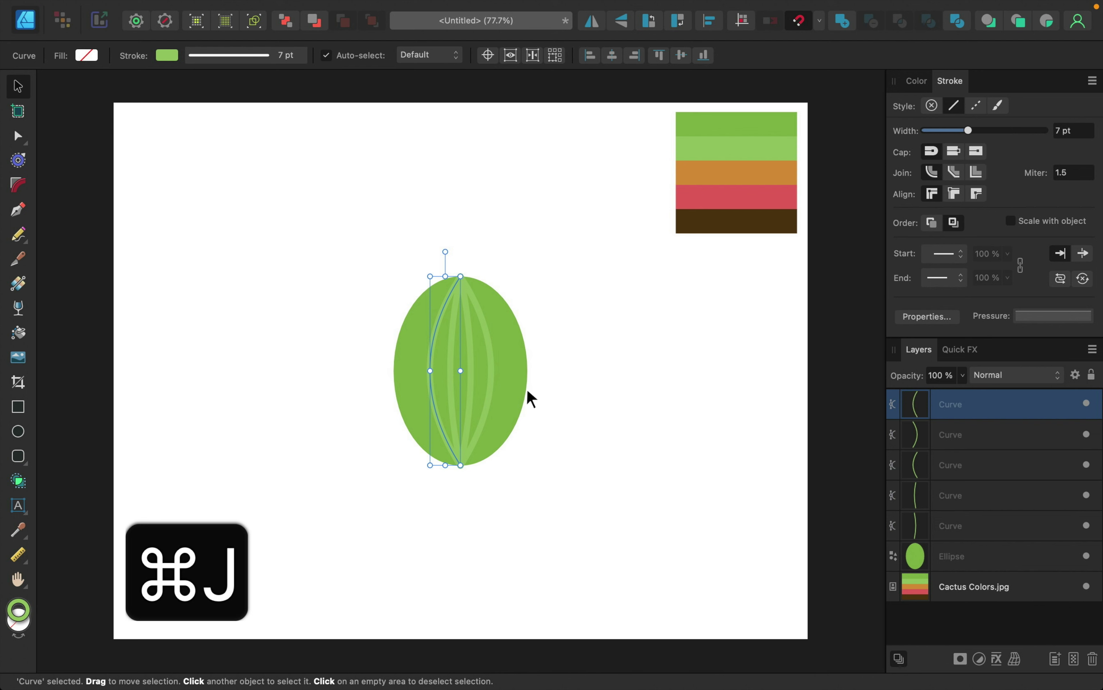
left_click(18, 135)
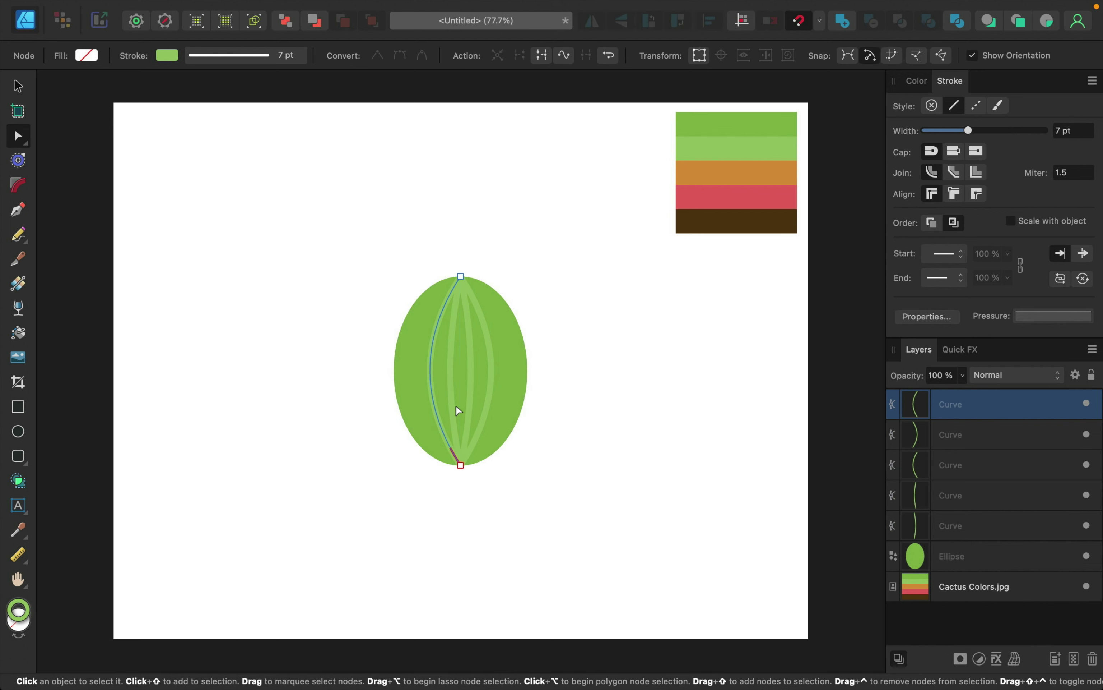
left_click_drag(428, 373, 406, 370)
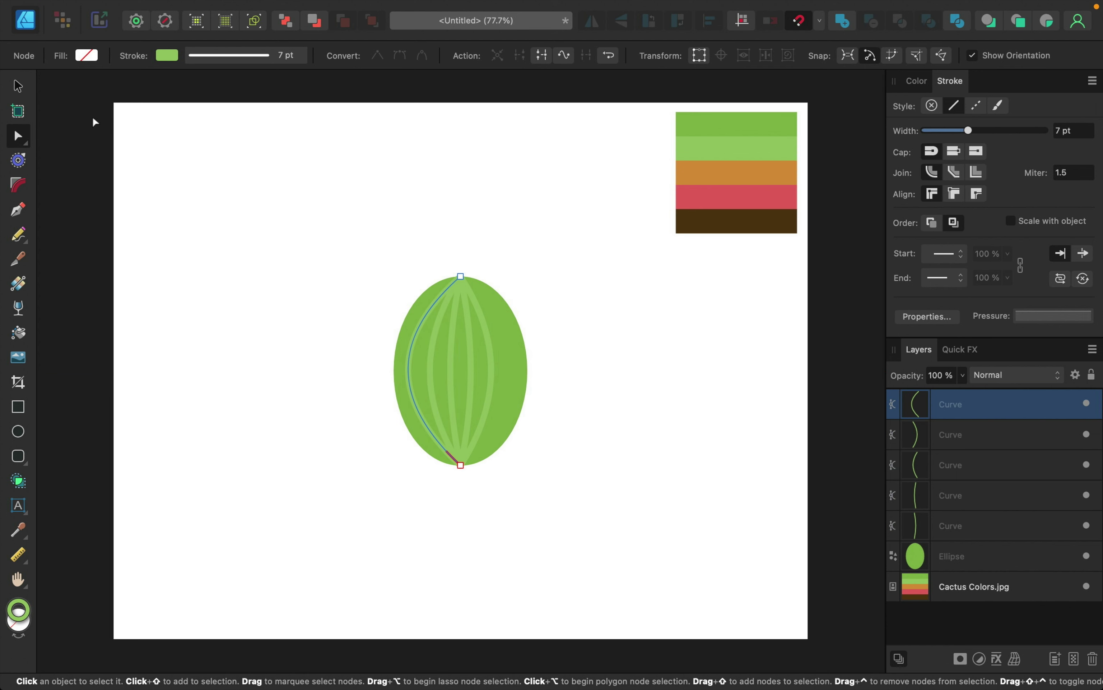
Duplicate the outermost left stripe, flip the copy horizontally, and place it at the mirrored position on the ellipse's right half.
left_click(19, 86)
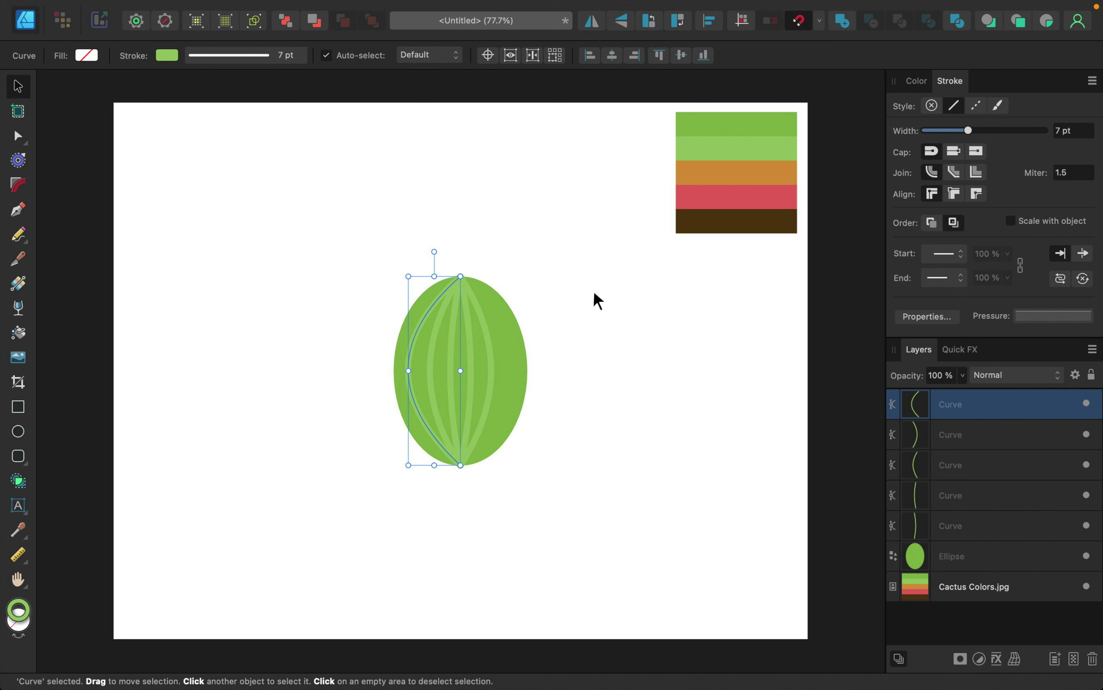
key("super+j")
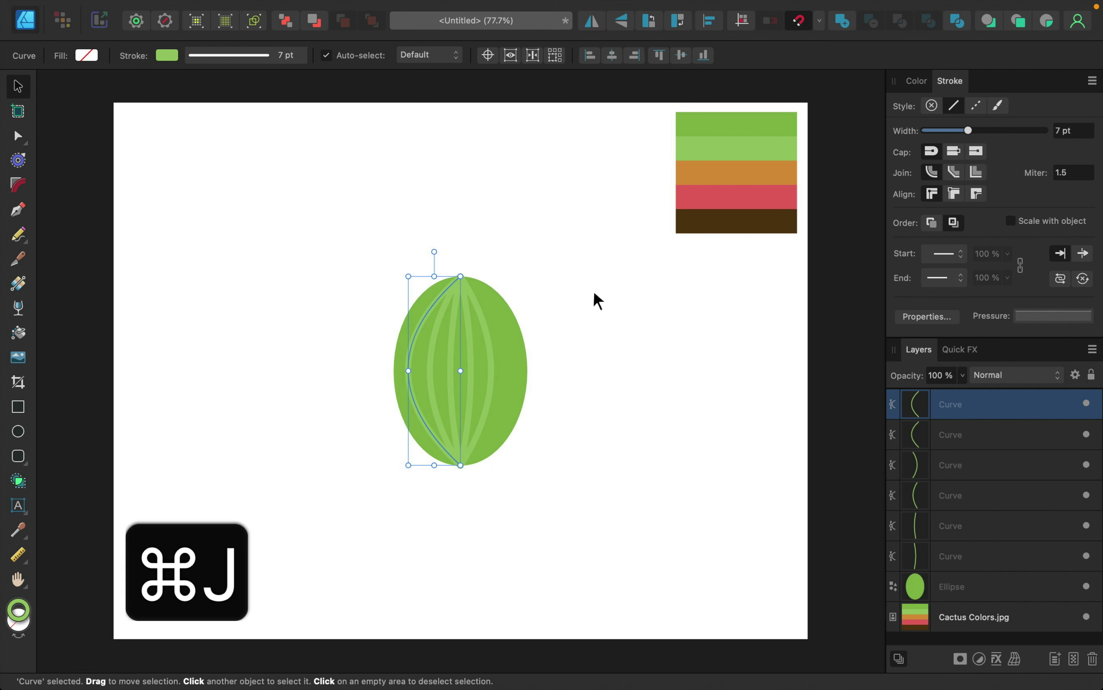
left_click(591, 20)
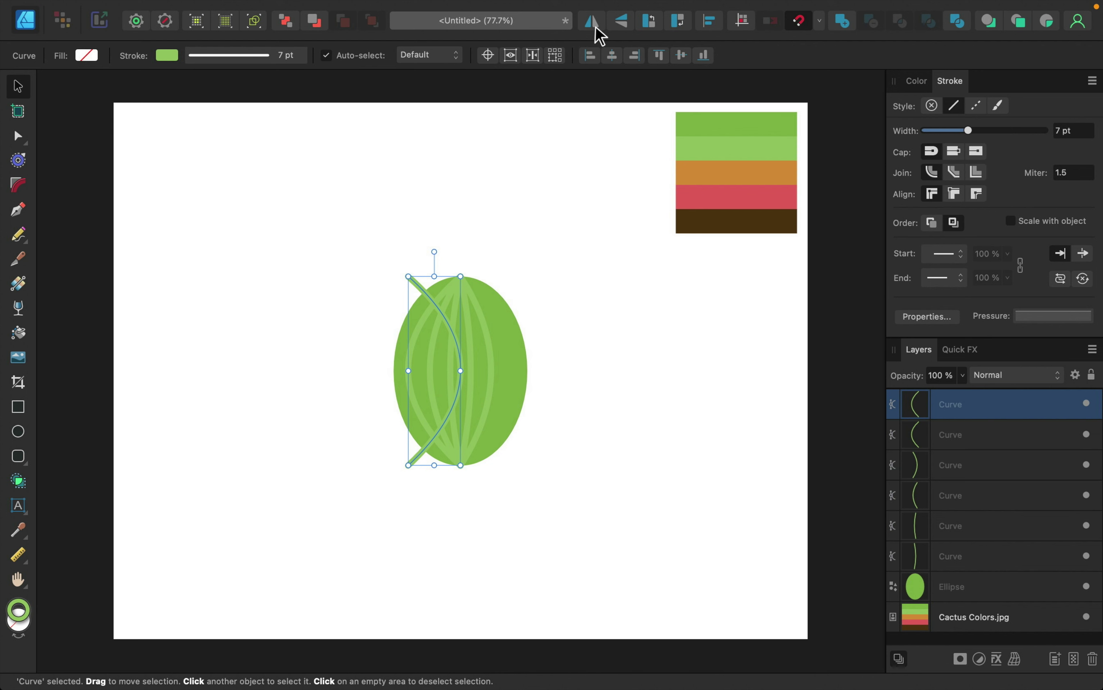
left_click_drag(449, 362, 496, 363)
left_click(610, 393)
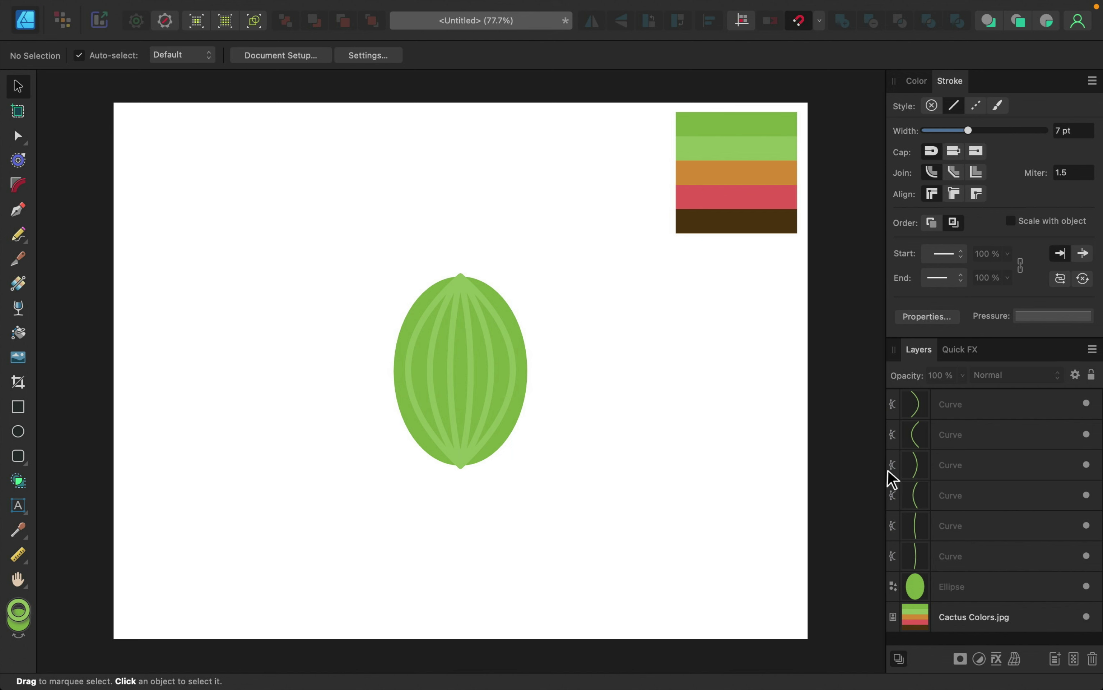
Group all six stripe curves and nest the group inside the ellipse so the stripes are clipped to its outline.
left_click(961, 412)
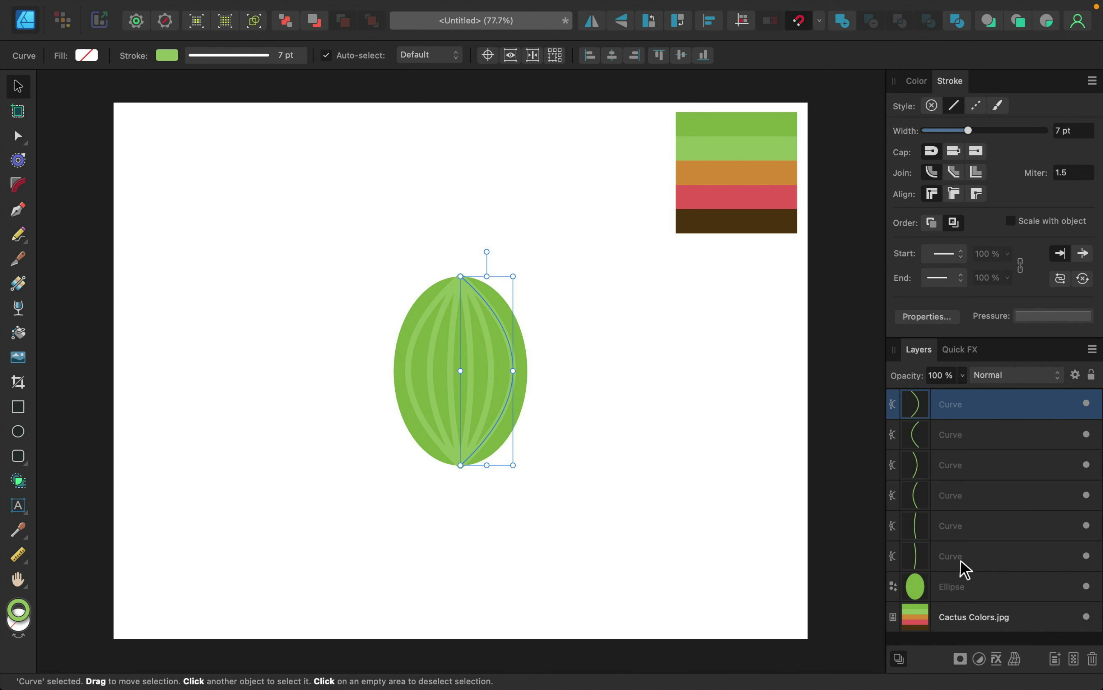
left_click(961, 561, "shift")
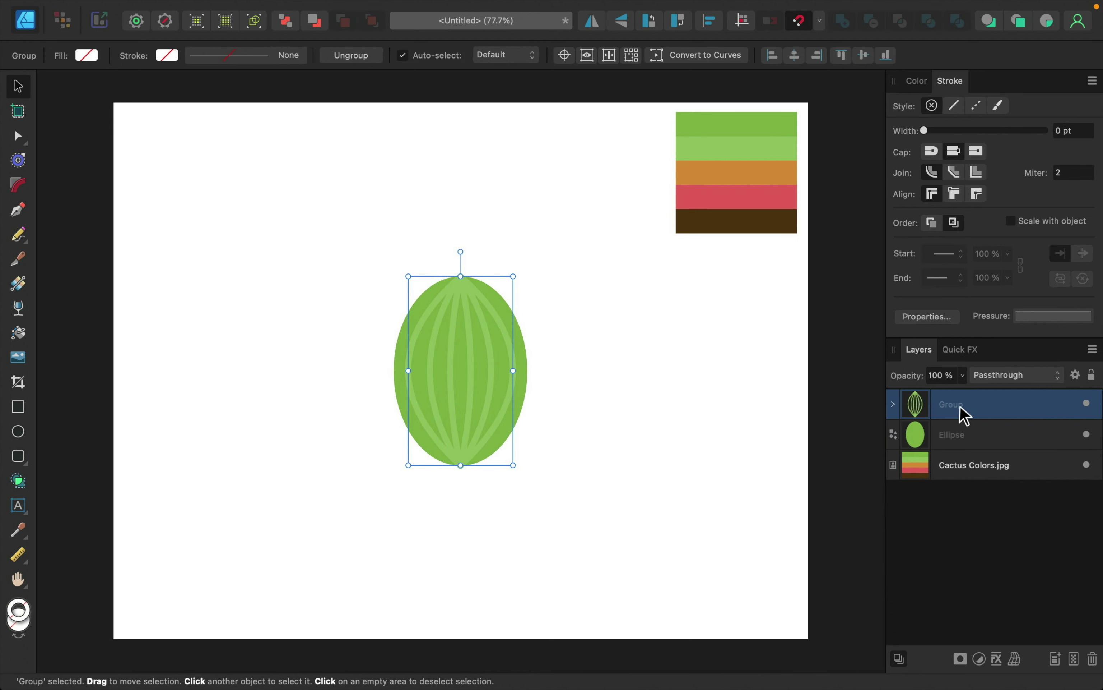
left_click(938, 549)
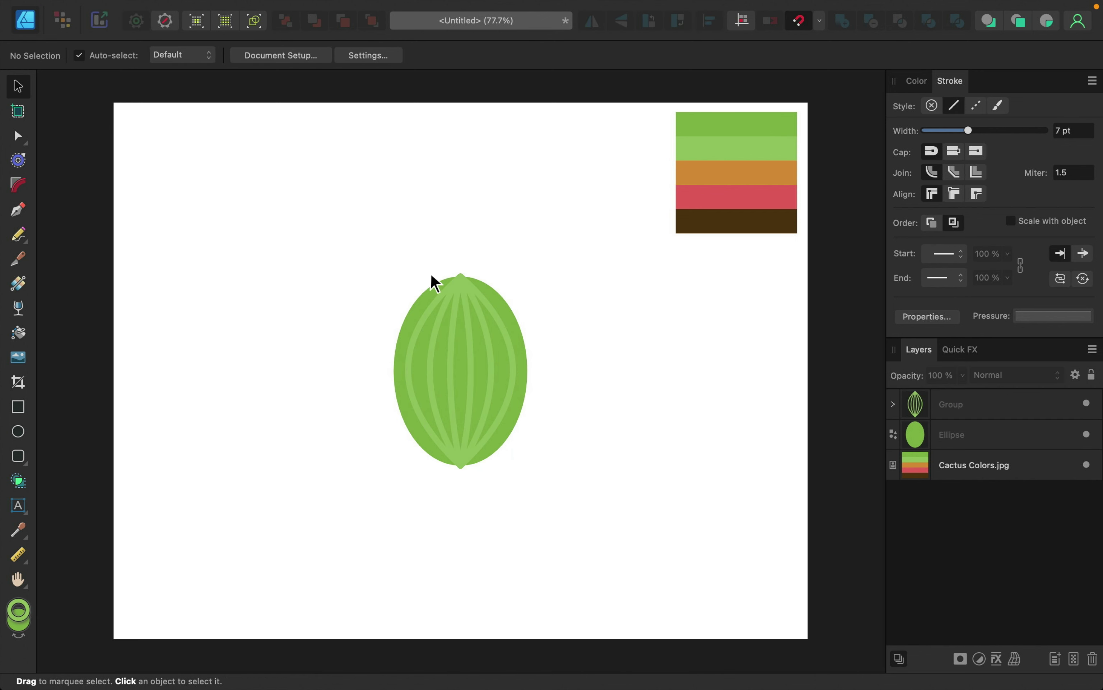
left_click_drag(953, 406, 980, 442)
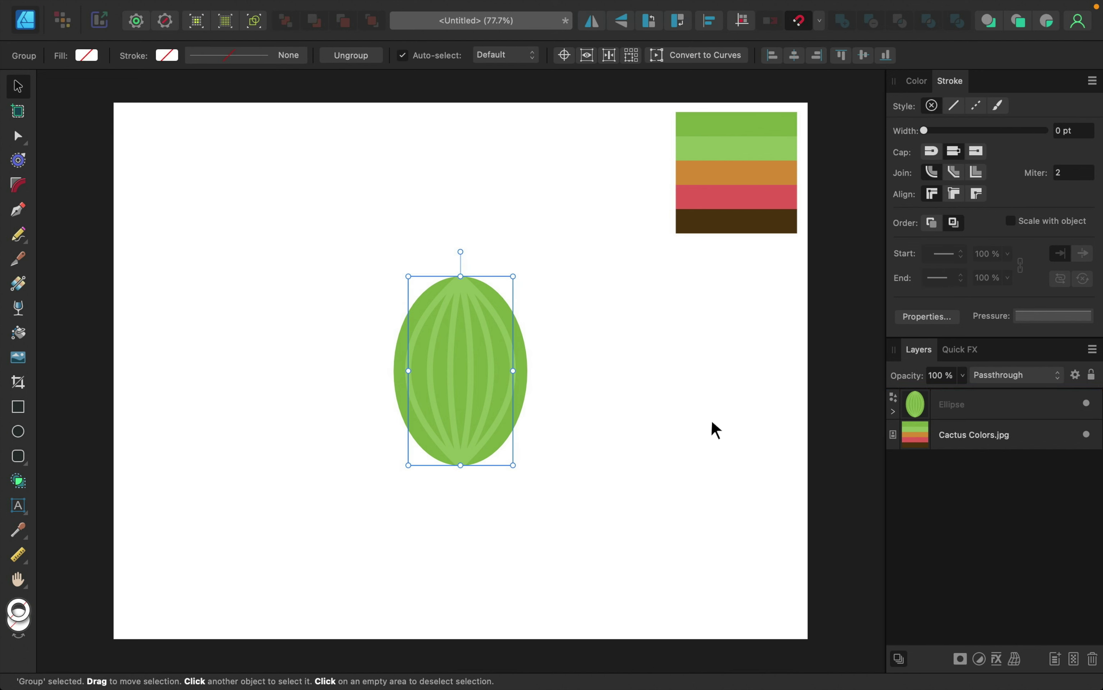
left_click(432, 250)
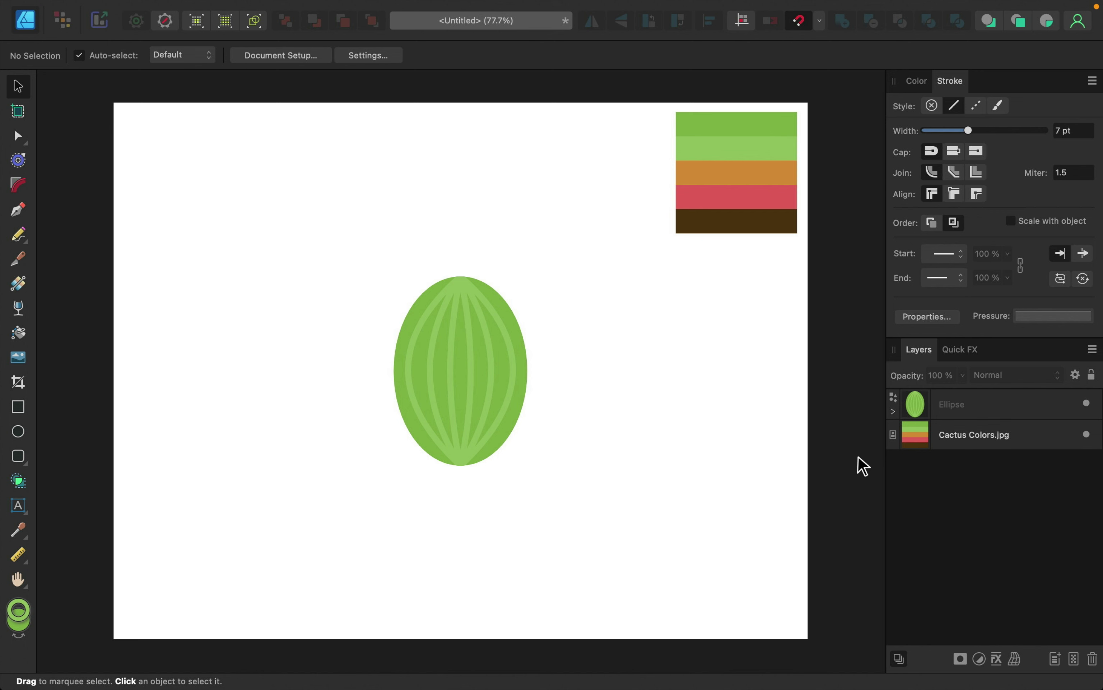
Lower the opacity of the stripe group inside the ellipse to 60%.
left_click(893, 411)
left_click(978, 439)
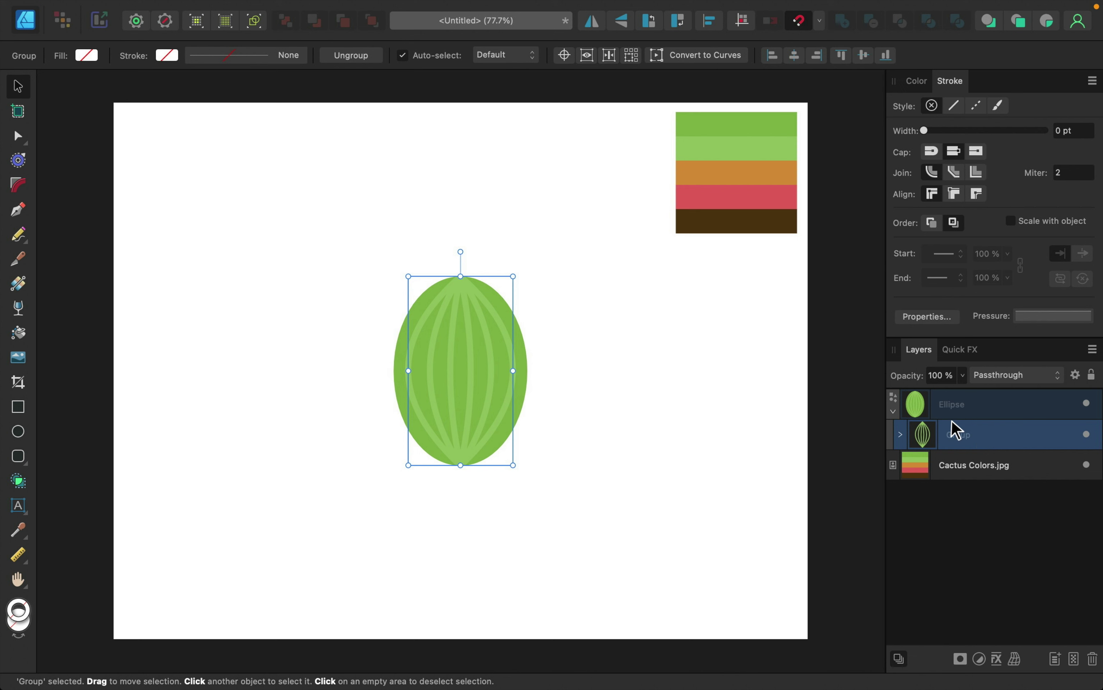
left_click(963, 375)
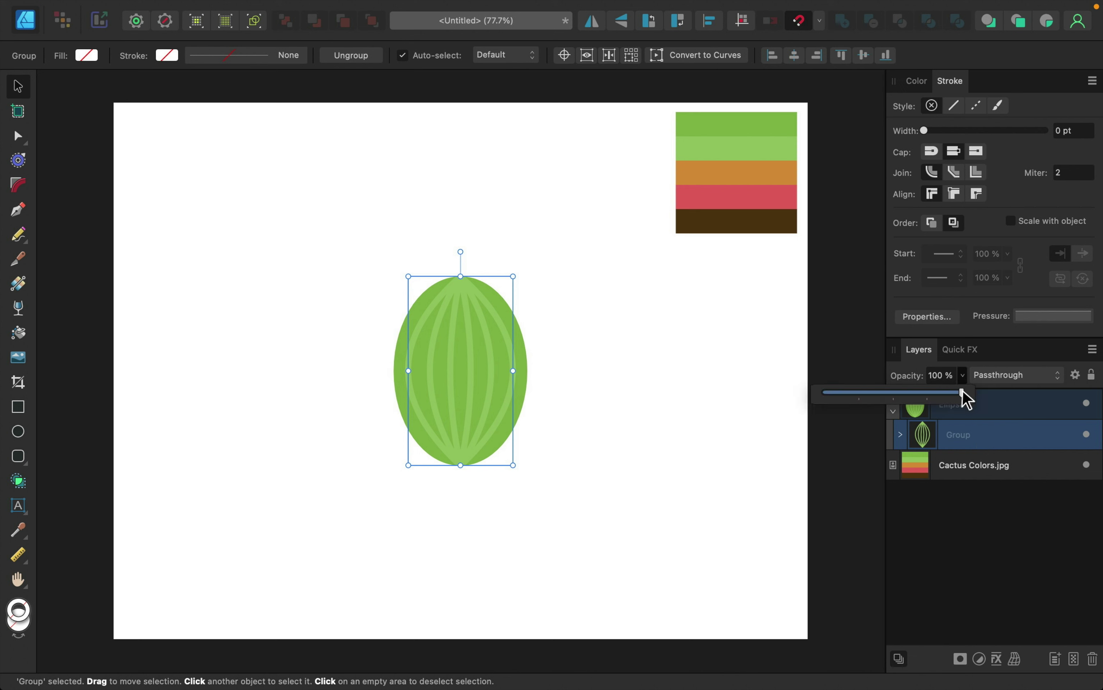
left_click_drag(961, 391, 918, 392)
left_click(966, 529)
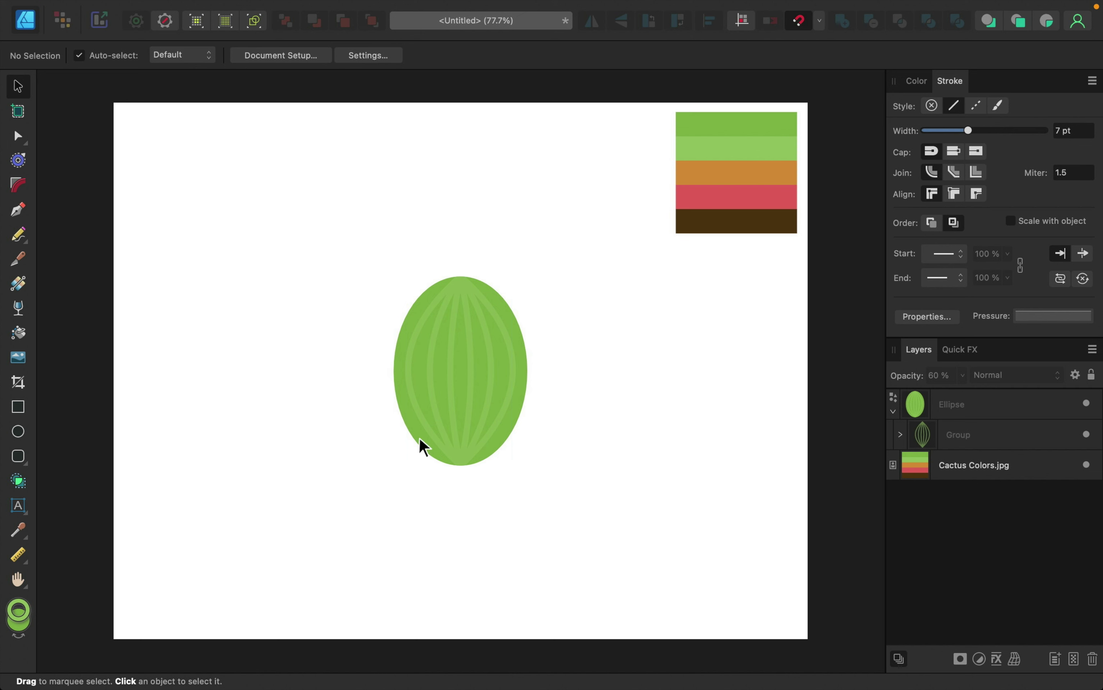
Draw a thin rounded rectangle across the ellipse's lower part, slightly wider than the ellipse, with a corner radius of 44%.
left_click(18, 456)
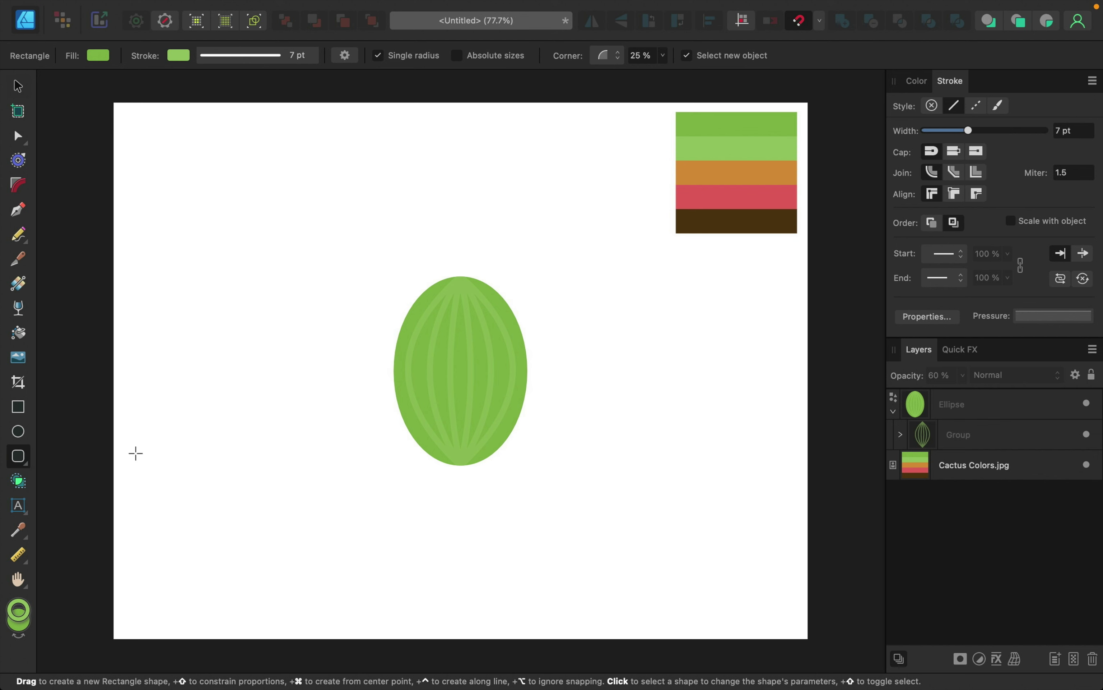
left_click_drag(376, 406, 543, 428)
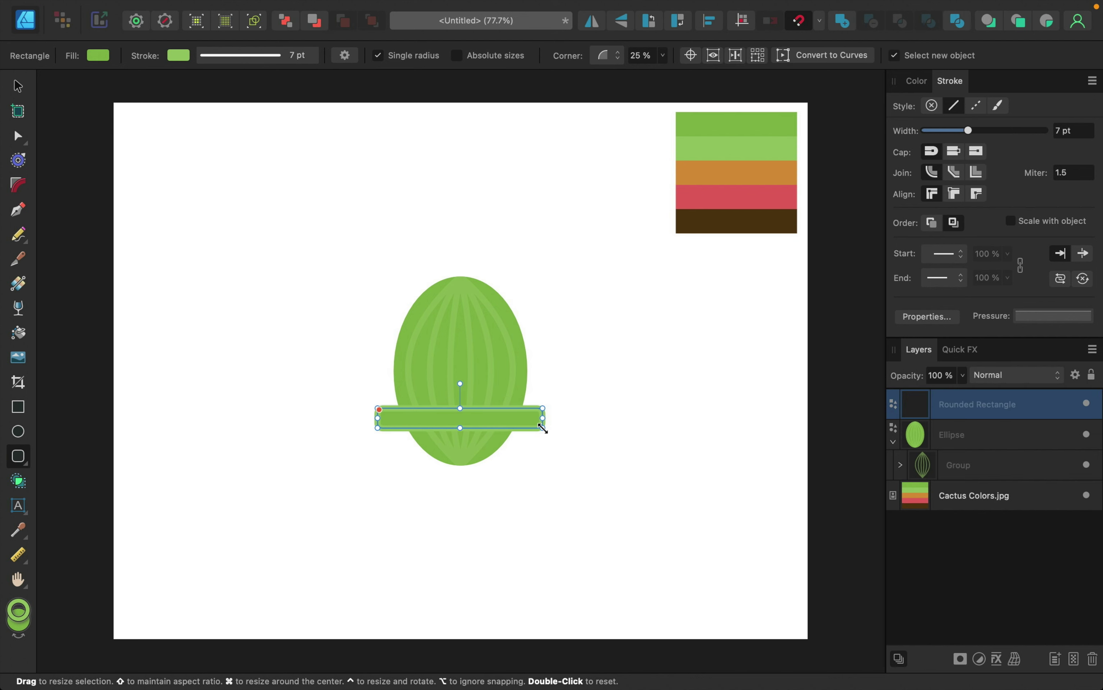
scroll(382, 413, "up", 5)
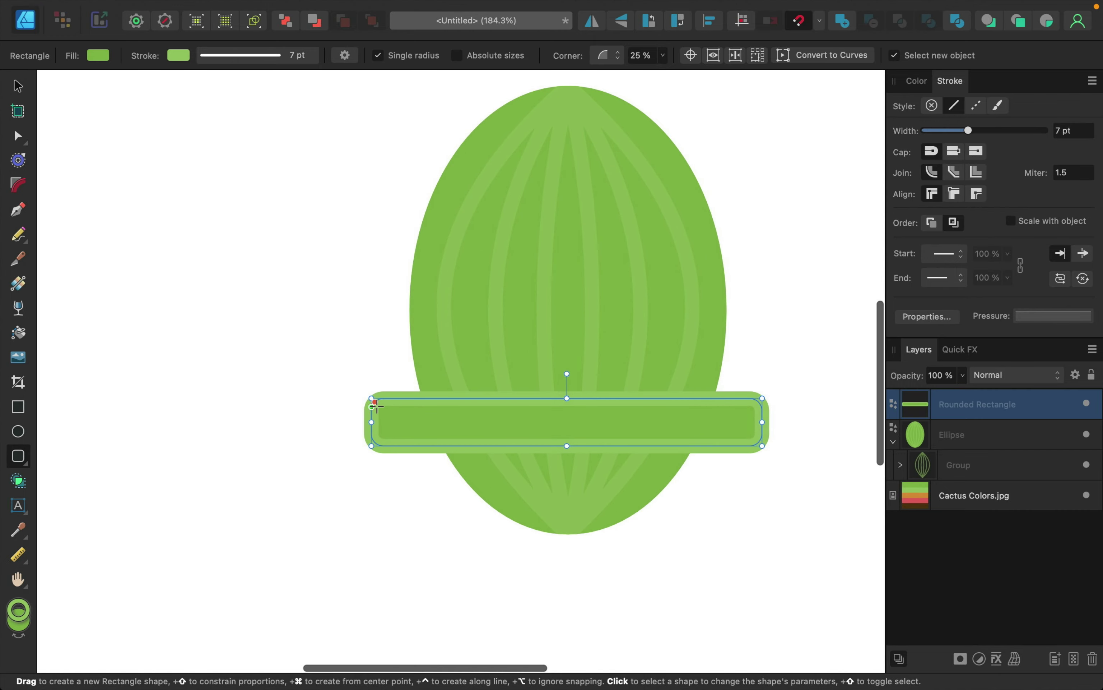
left_click_drag(374, 404, 379, 404)
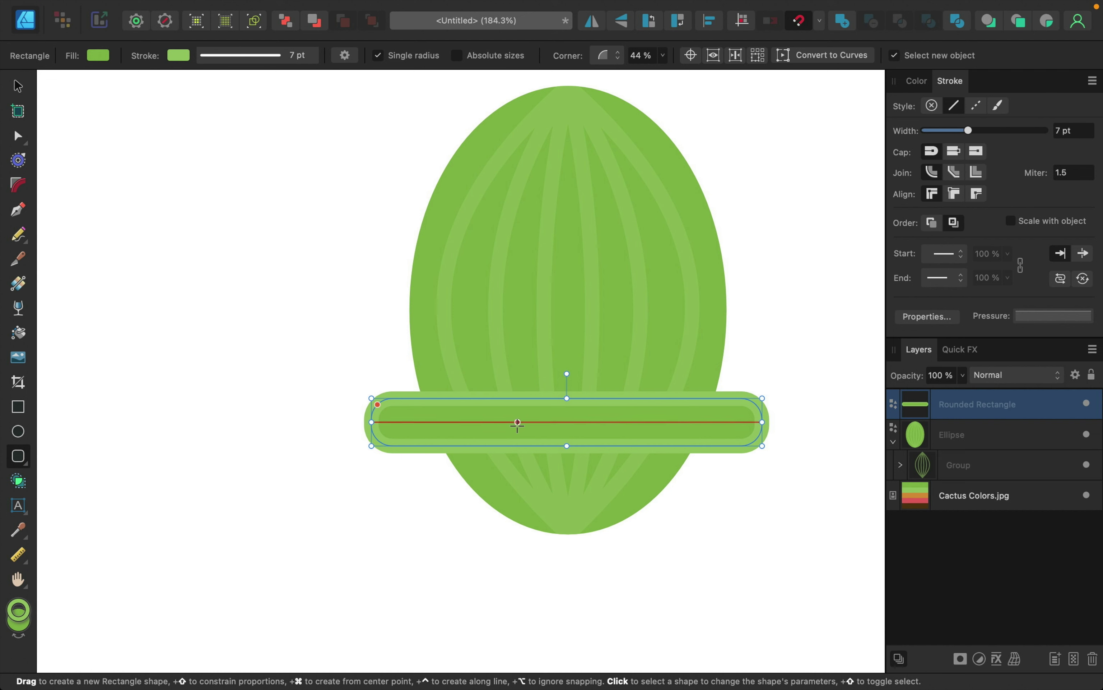
Remove the rounded rectangle's stroke and fill it with the orange sampled from the palette image.
left_click(921, 83)
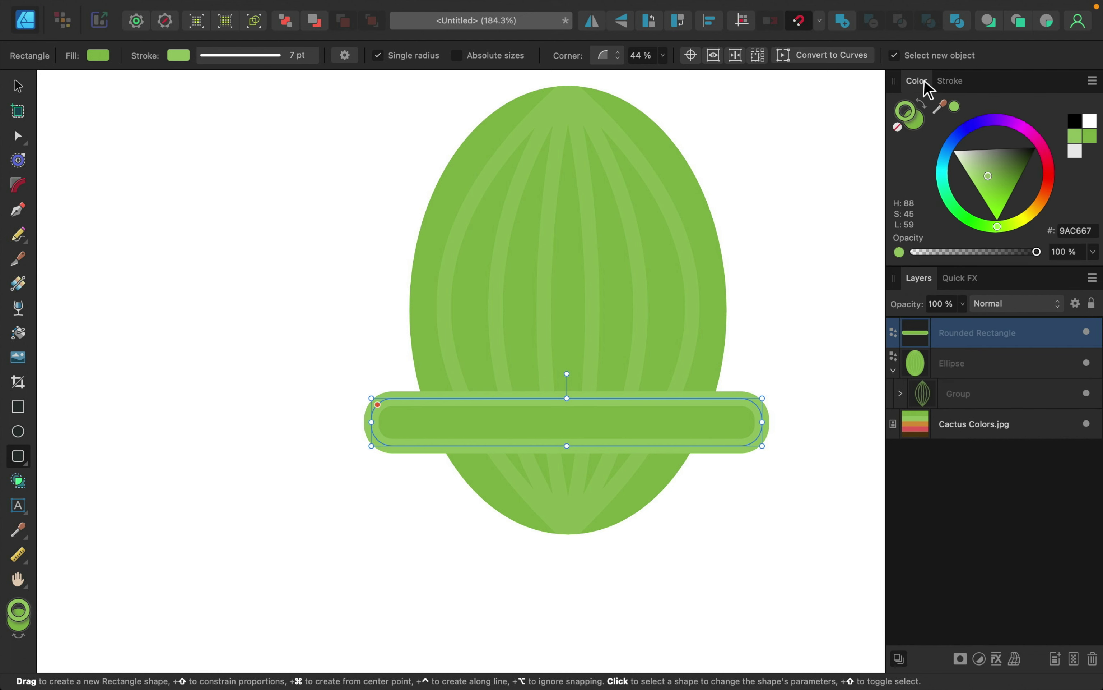
left_click(896, 128)
scroll(795, 170, "right", 10)
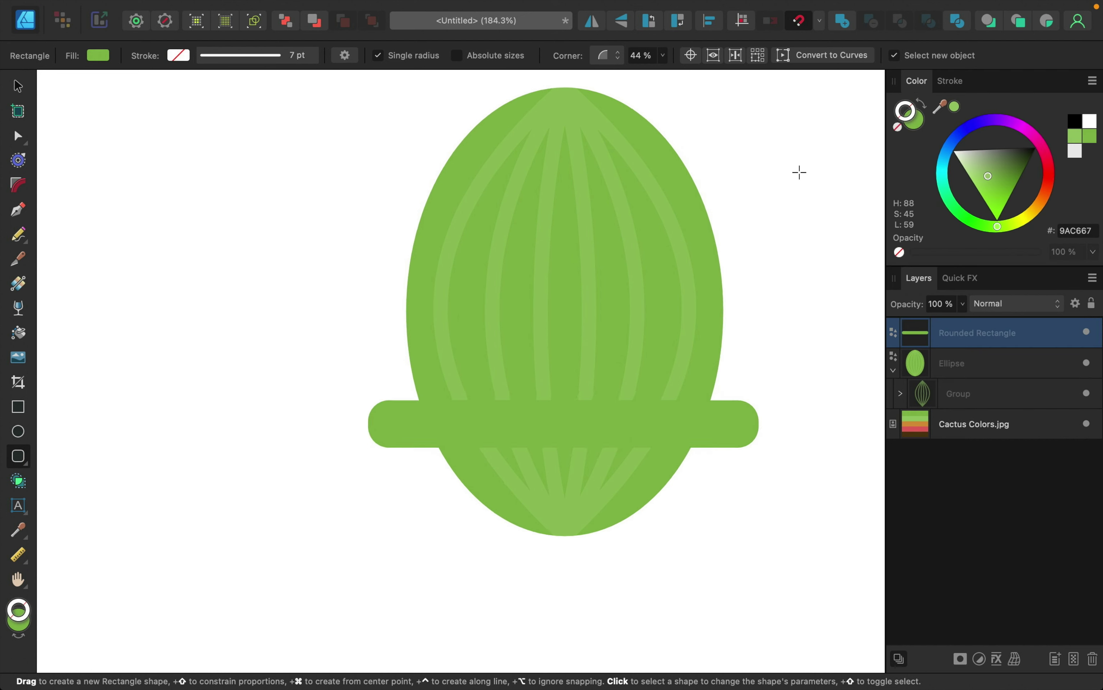
scroll(796, 170, "up", 8)
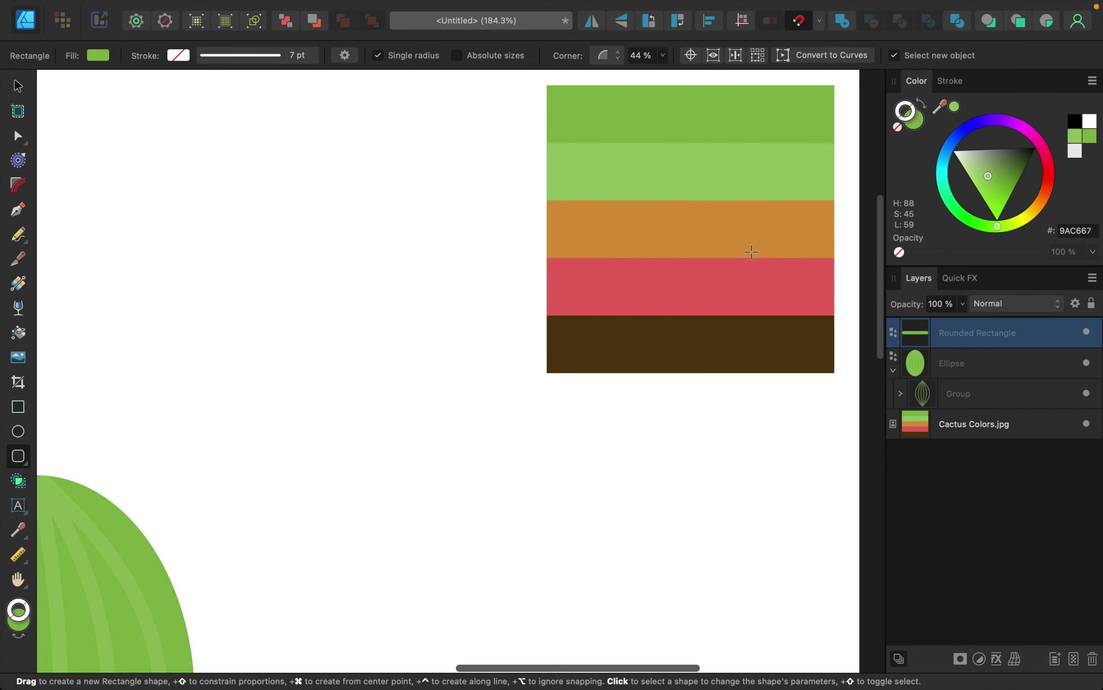
left_click(914, 120)
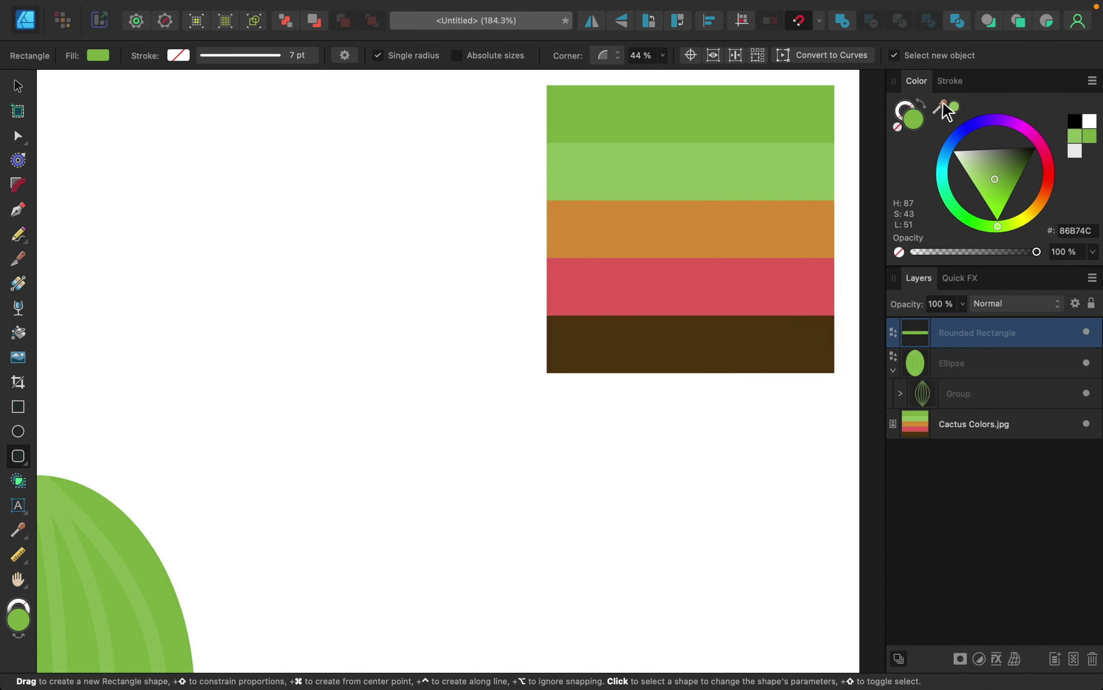
left_click_drag(940, 107, 754, 234)
left_click(955, 107)
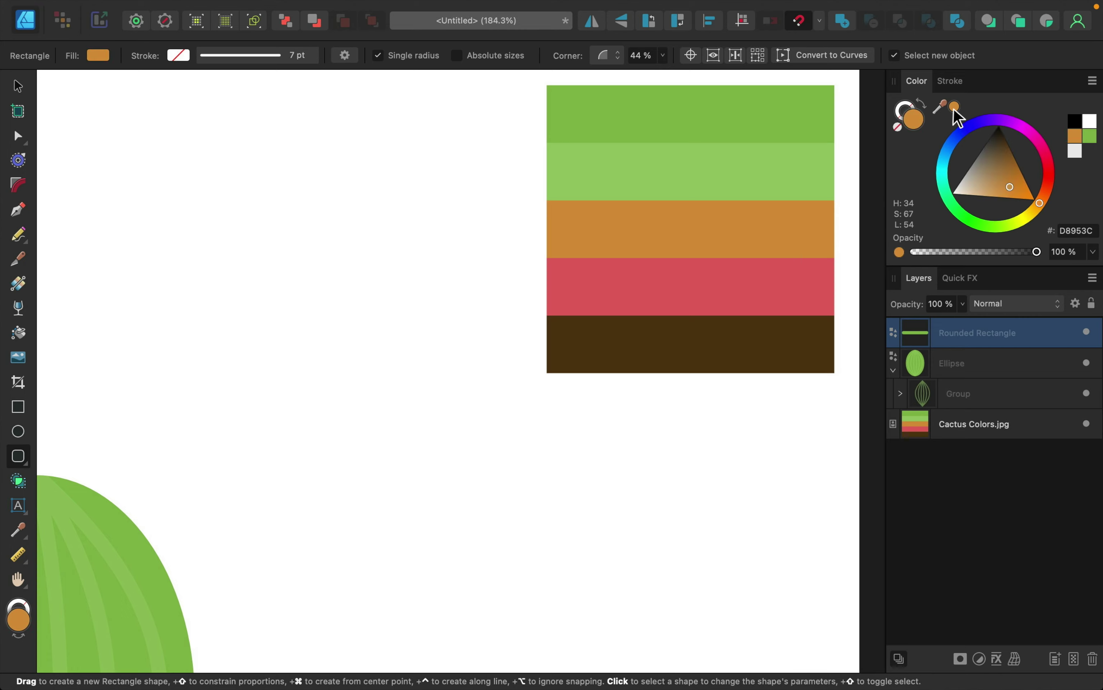
Stretch the orange bar downward to make it taller and align it with the ellipse's vertical centre line.
scroll(486, 453, "down", 10)
scroll(486, 453, "left", 8)
scroll(486, 454, "left", 5)
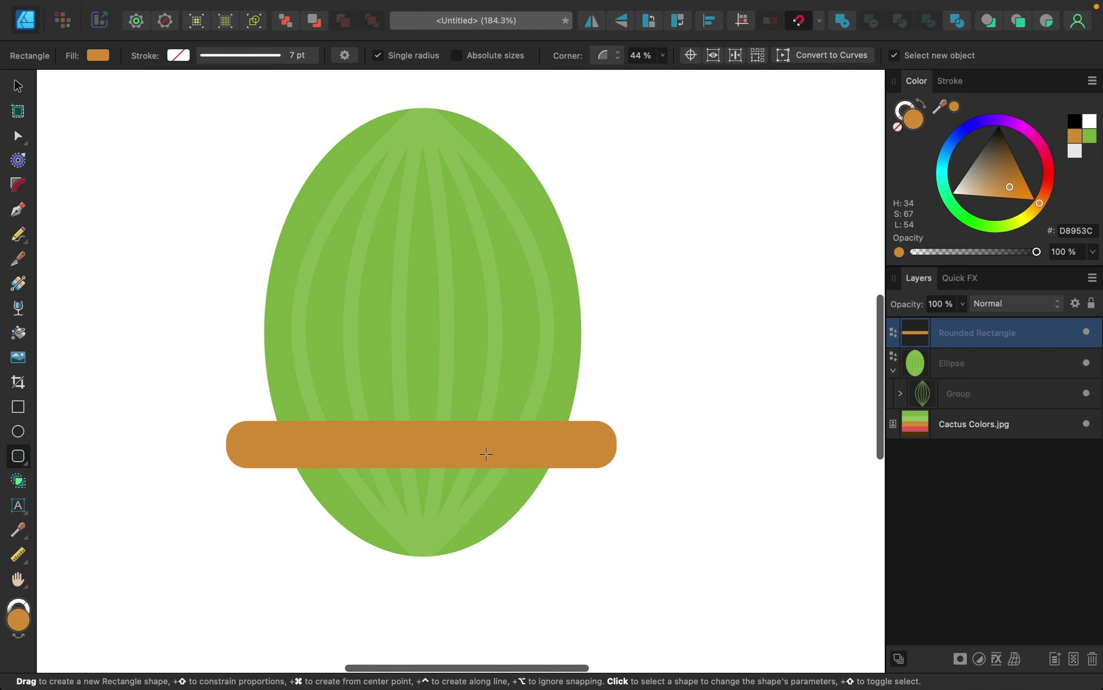
scroll(486, 453, "down", 3)
scroll(485, 454, "down", 3)
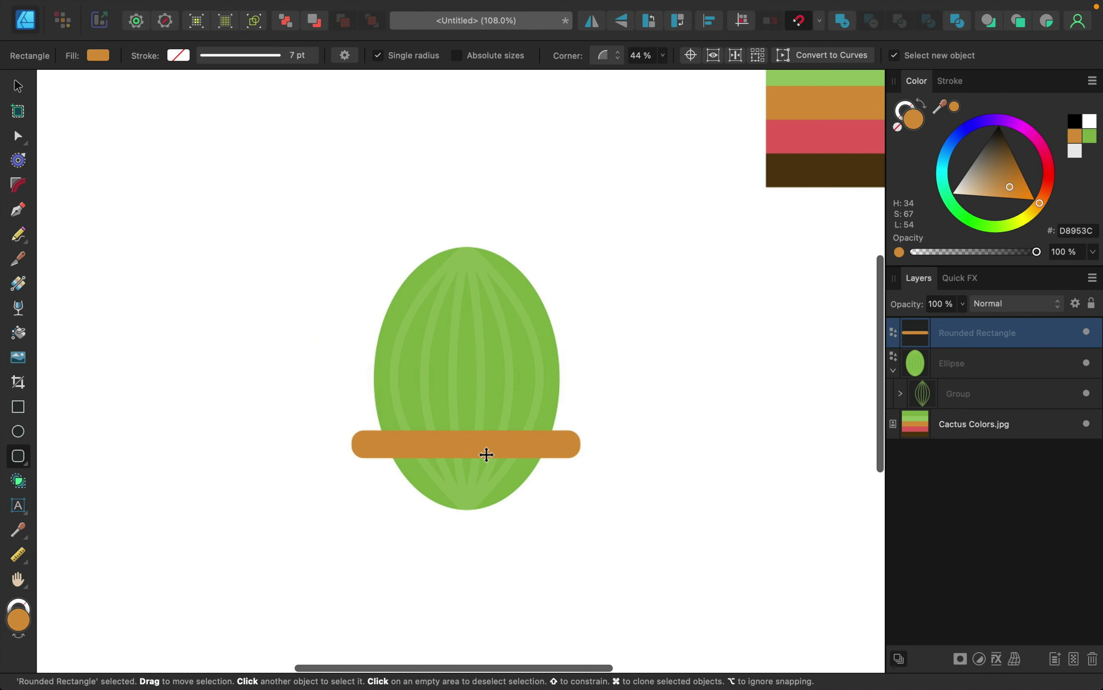
scroll(485, 453, "left", 3)
scroll(486, 453, "left", 1)
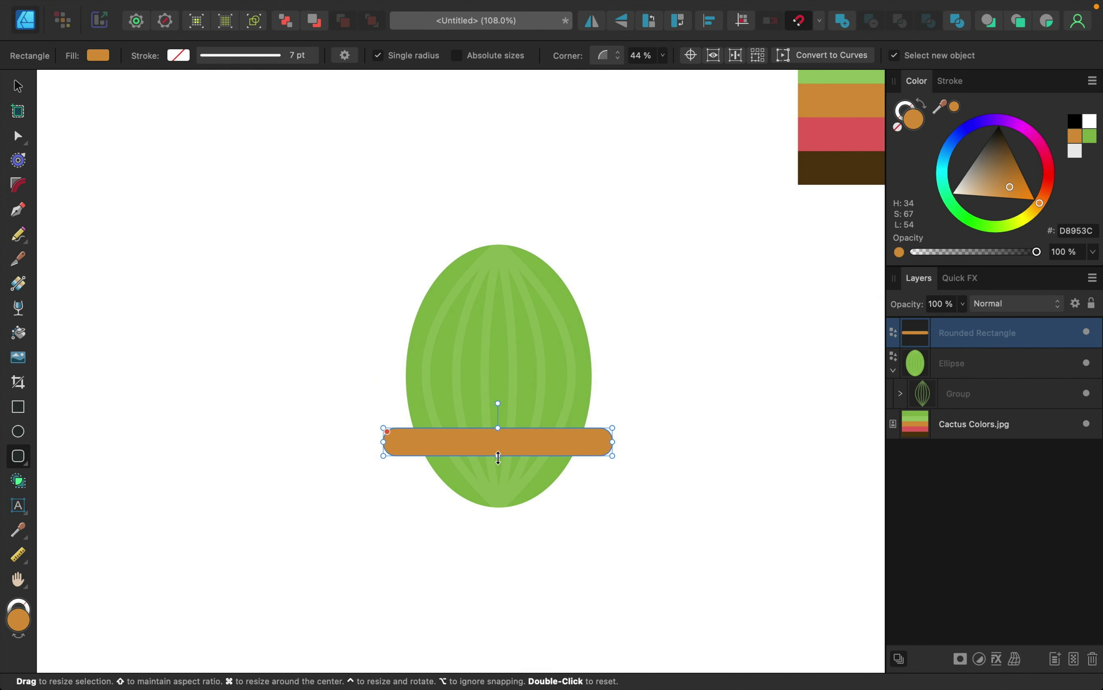
left_click_drag(498, 457, 499, 470)
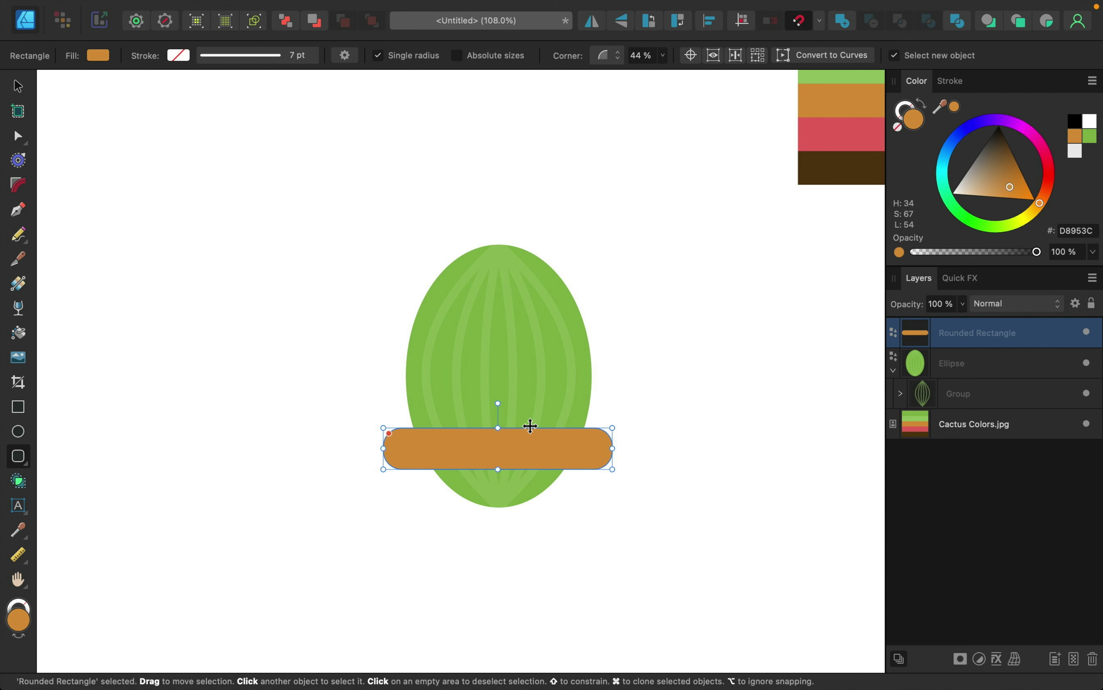
left_click_drag(530, 426, 528, 426)
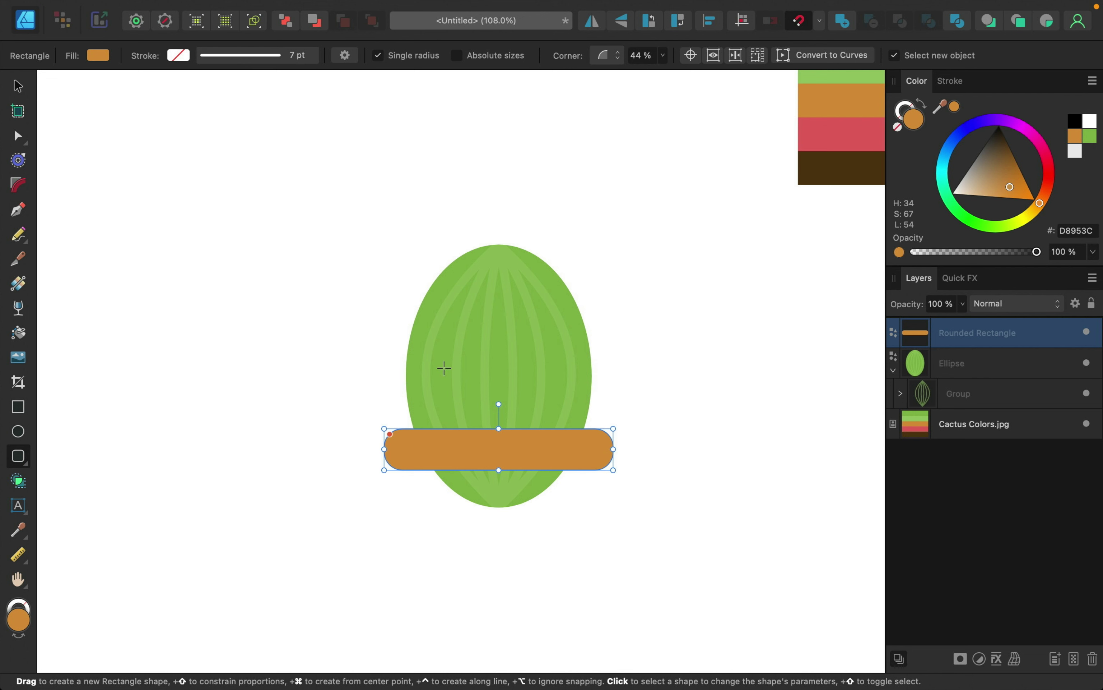
Convert the orange bar to curves and bend its bottom and top edges downward at the middle into a curved band.
left_click(843, 58)
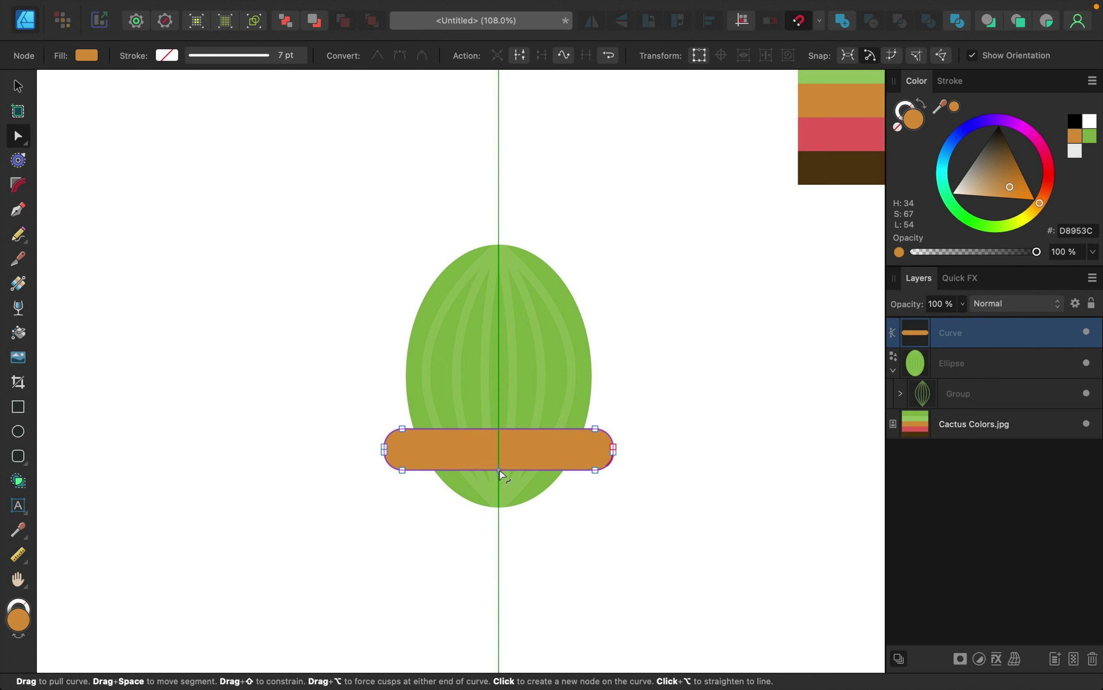
left_click_drag(500, 470, 501, 483)
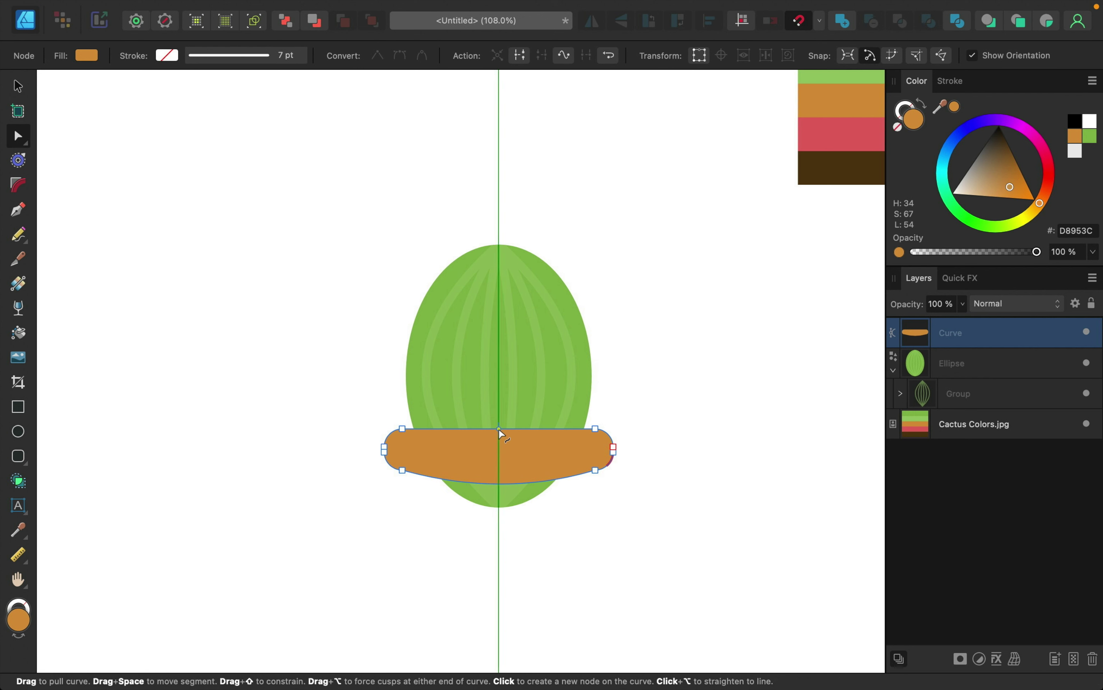
left_click_drag(498, 436, 498, 445)
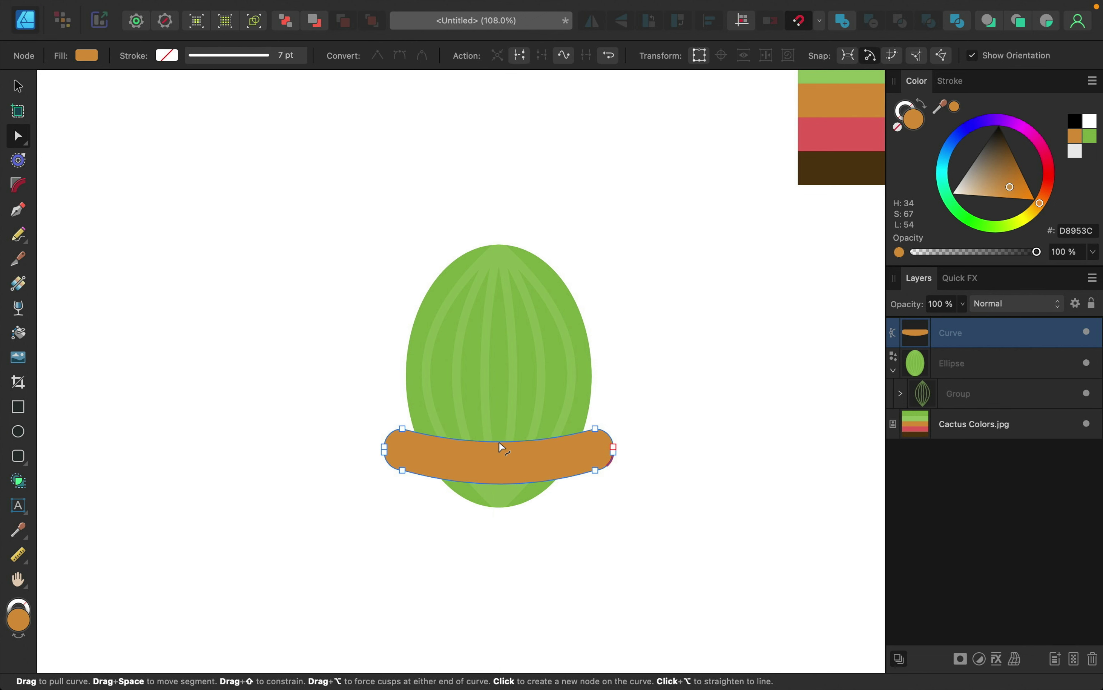
Smooth the node at the orange band's lower-left corner by aligning its handle with the curved bottom edge.
scroll(500, 440, "up", 5)
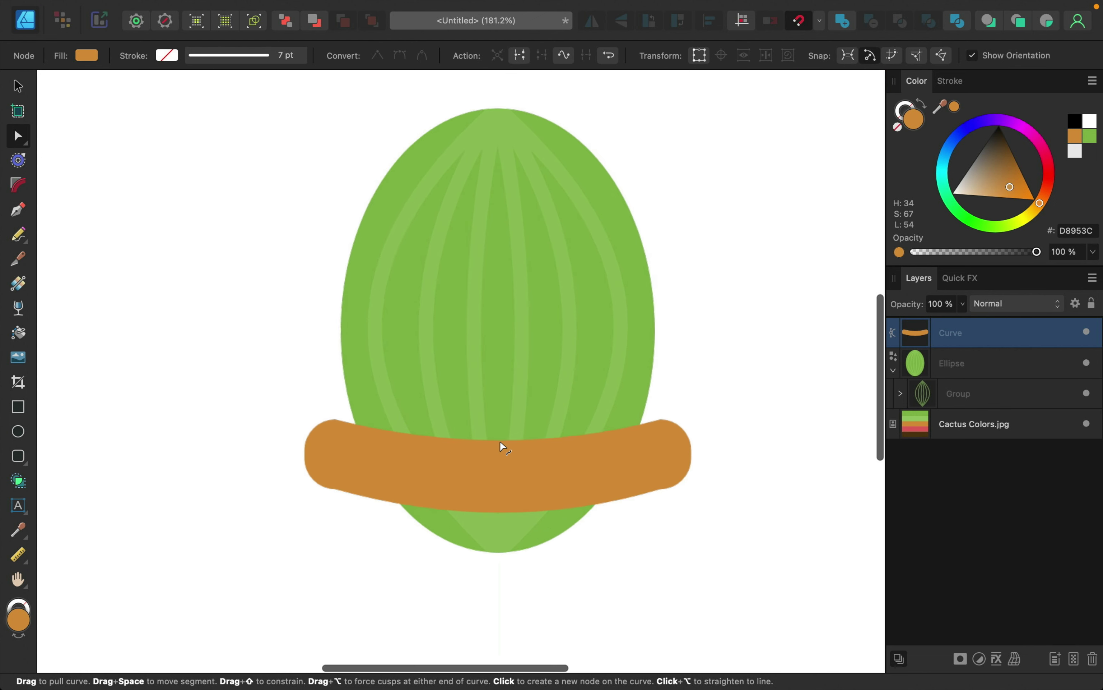
scroll(501, 440, "up", 5)
scroll(501, 441, "left", 5)
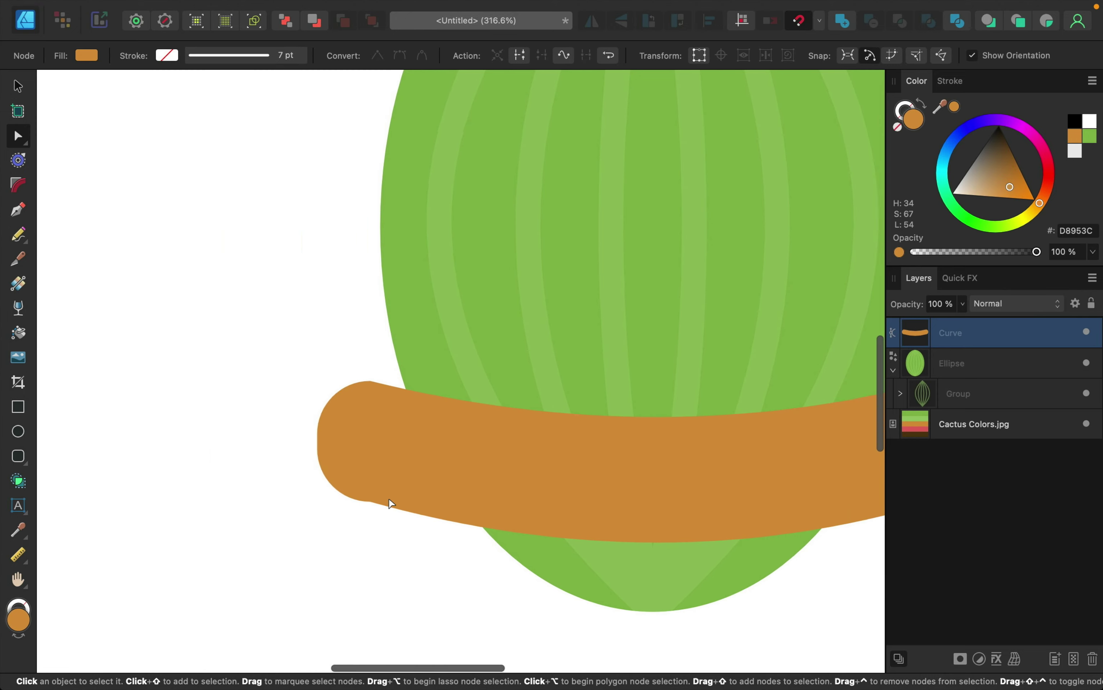
scroll(391, 503, "up", 2)
left_click(408, 473)
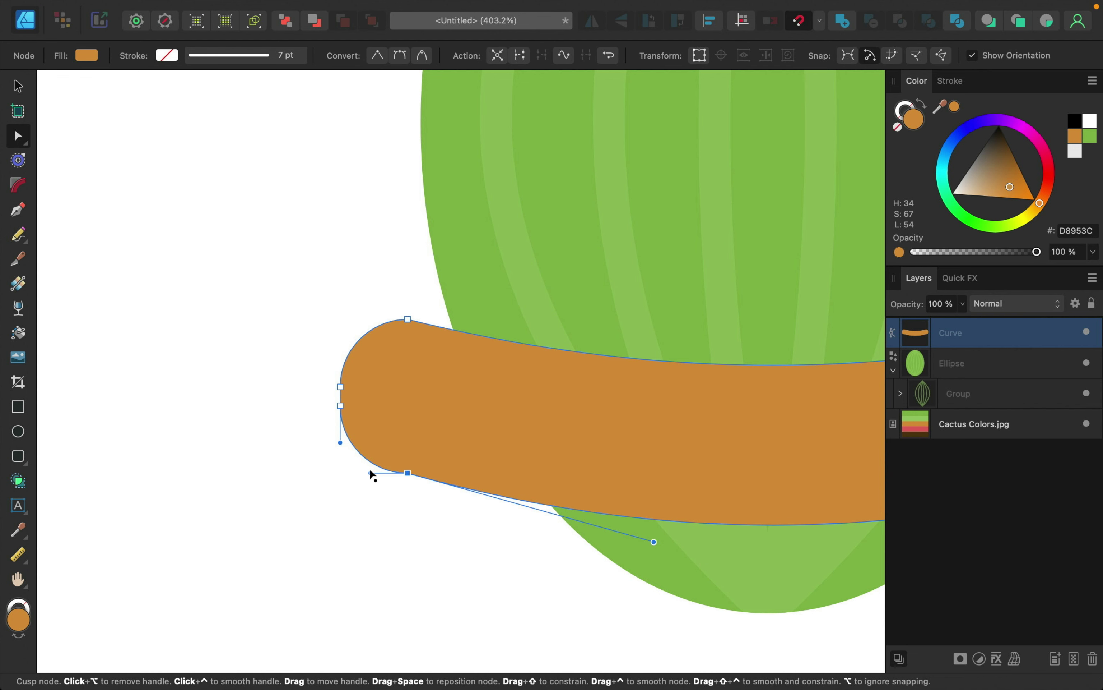
left_click_drag(370, 473, 371, 467)
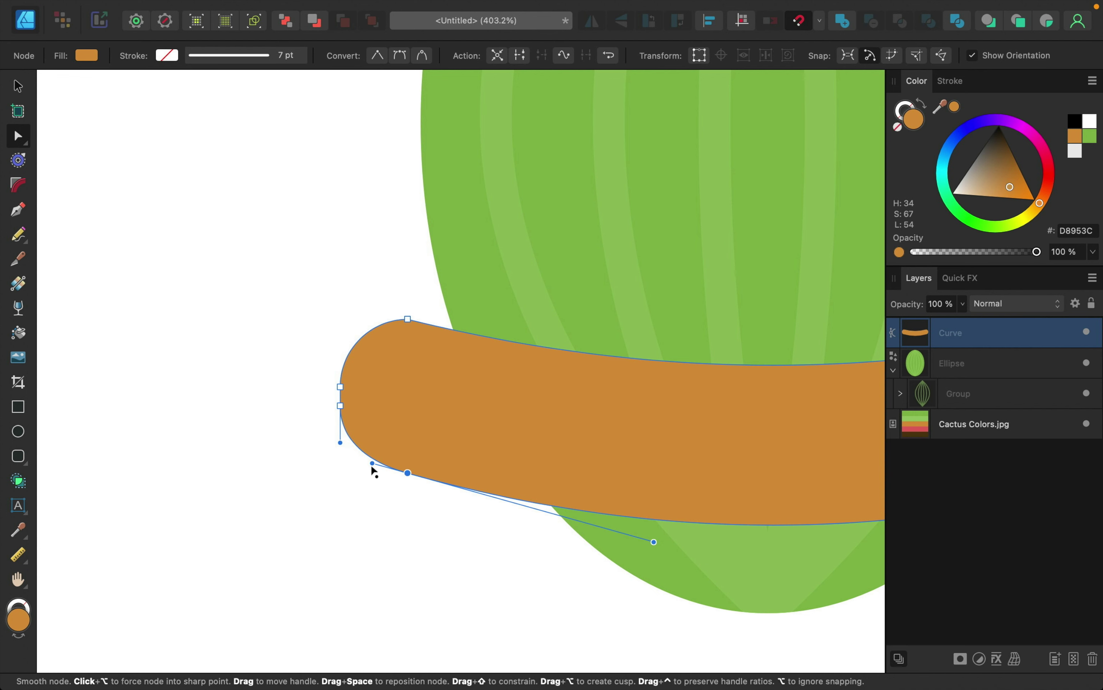
left_click(424, 561)
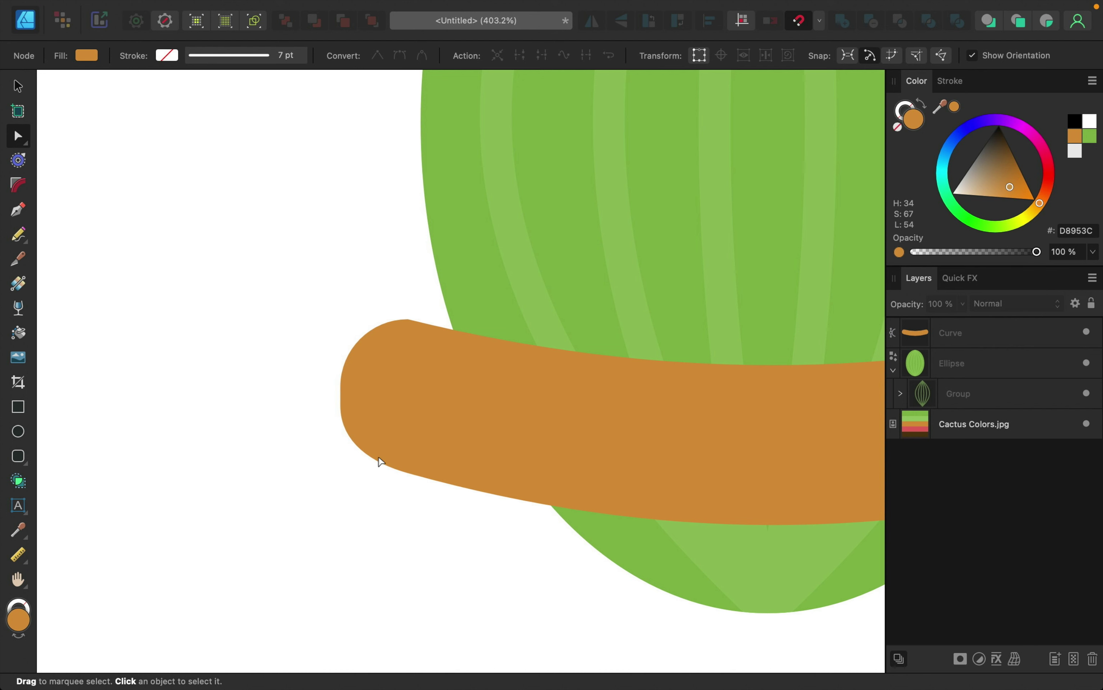
left_click(431, 414)
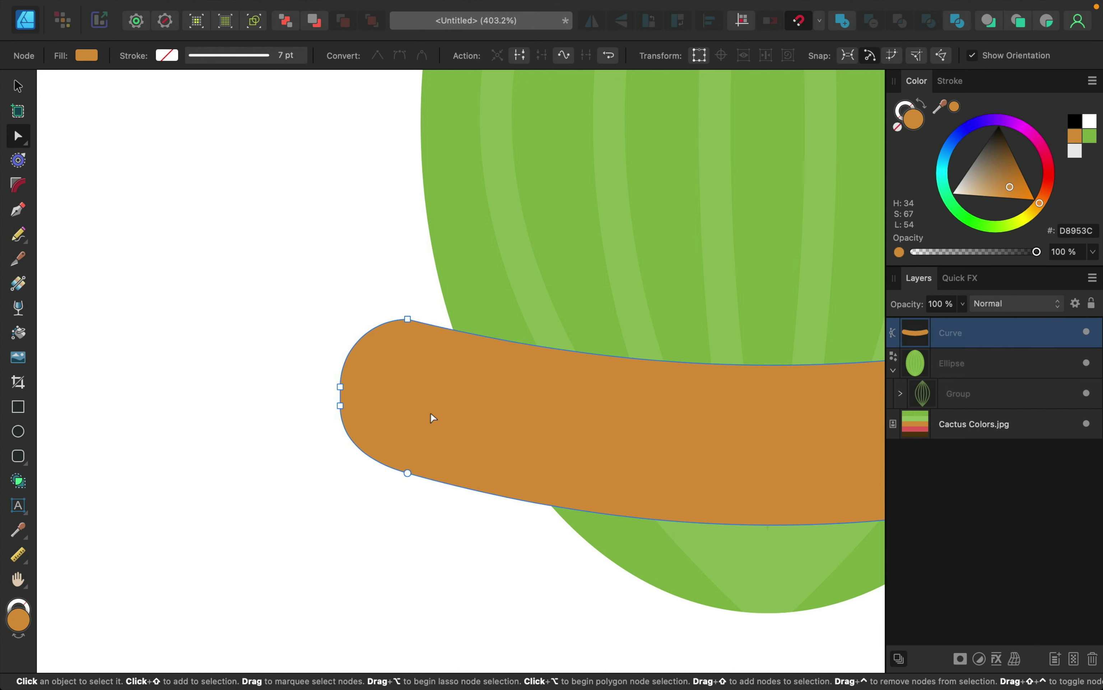
Smooth the orange band's remaining corner nodes by aligning their handles with the curved top and bottom edges.
left_click(407, 320)
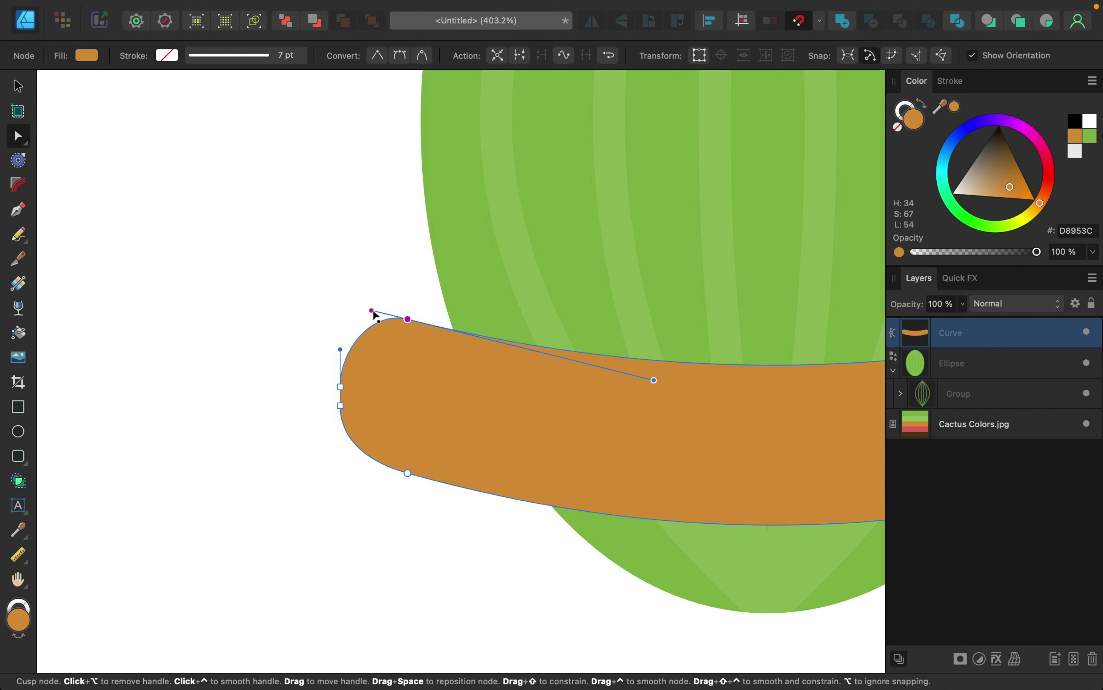
scroll(519, 381, "right", 10)
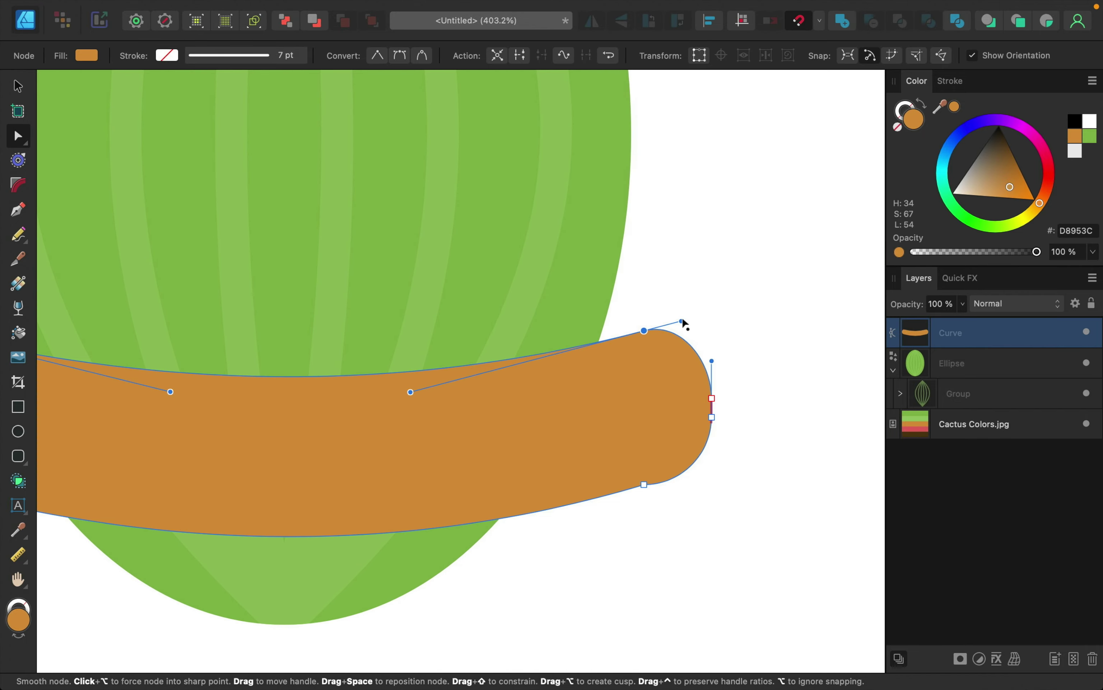
left_click(643, 484)
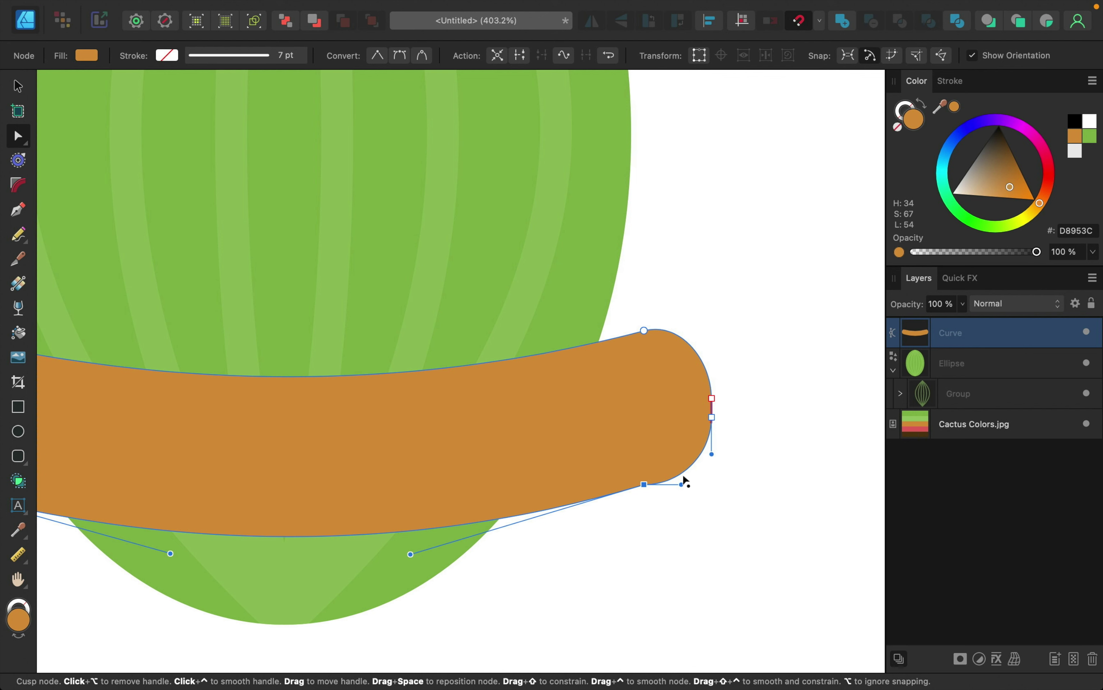
left_click(724, 495)
Add an orange rounded rectangle centred below the band as the pot body, and extend its top edge up behind the band's middle.
scroll(725, 496, "down", 5)
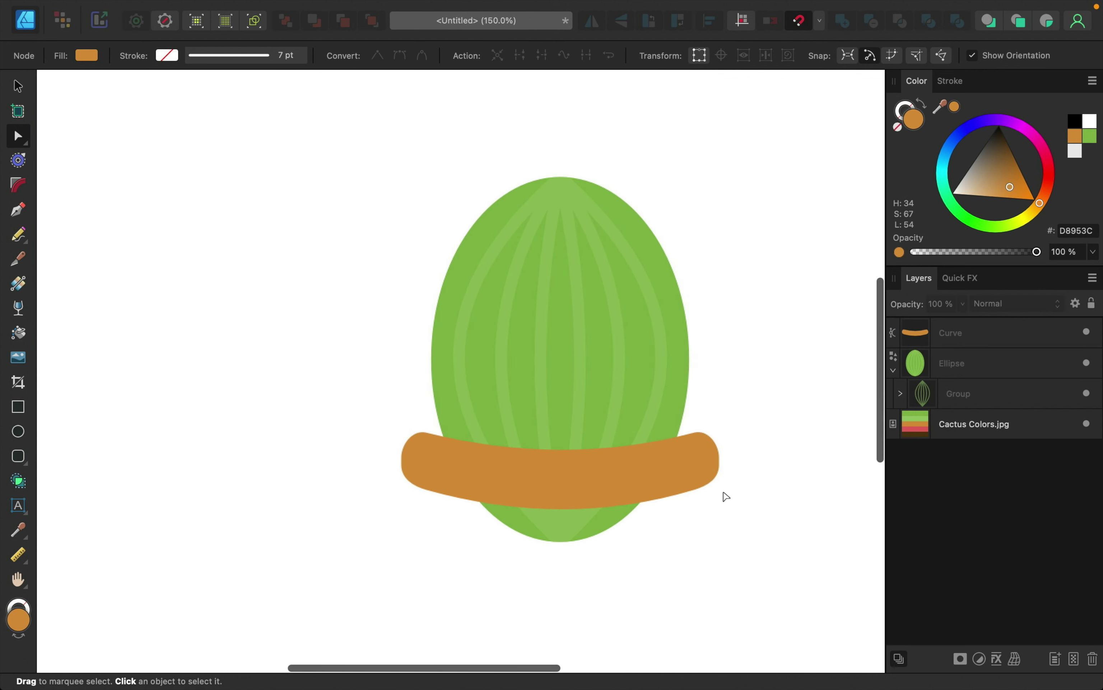
scroll(726, 497, "down", 3)
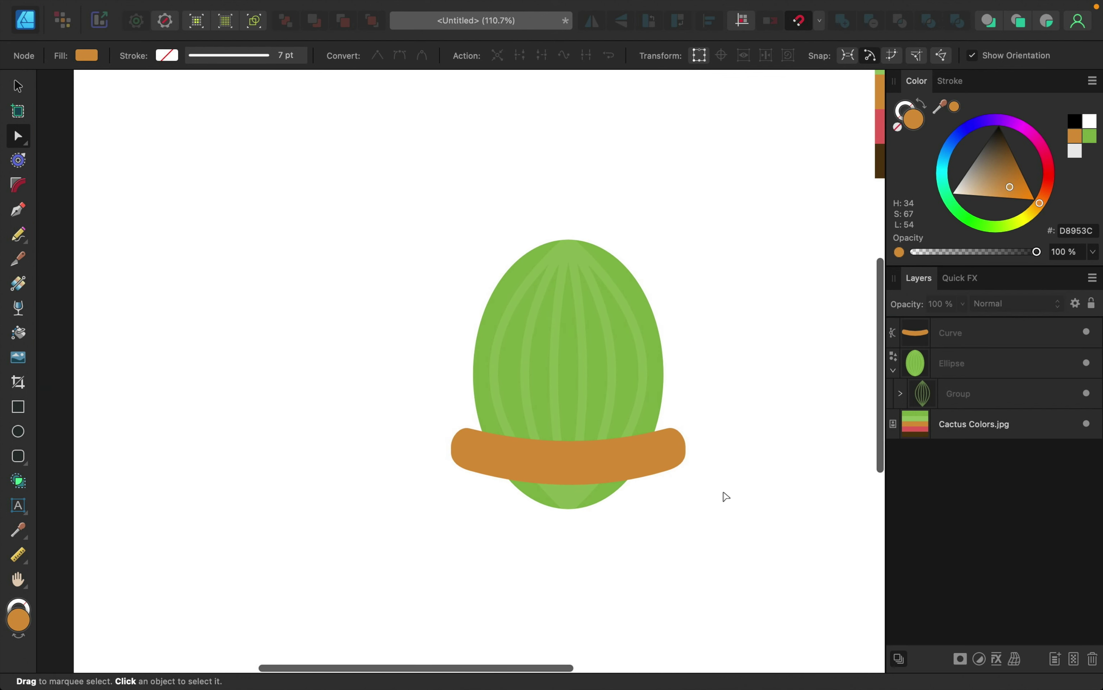
scroll(726, 497, "down", 3)
scroll(726, 496, "right", 3)
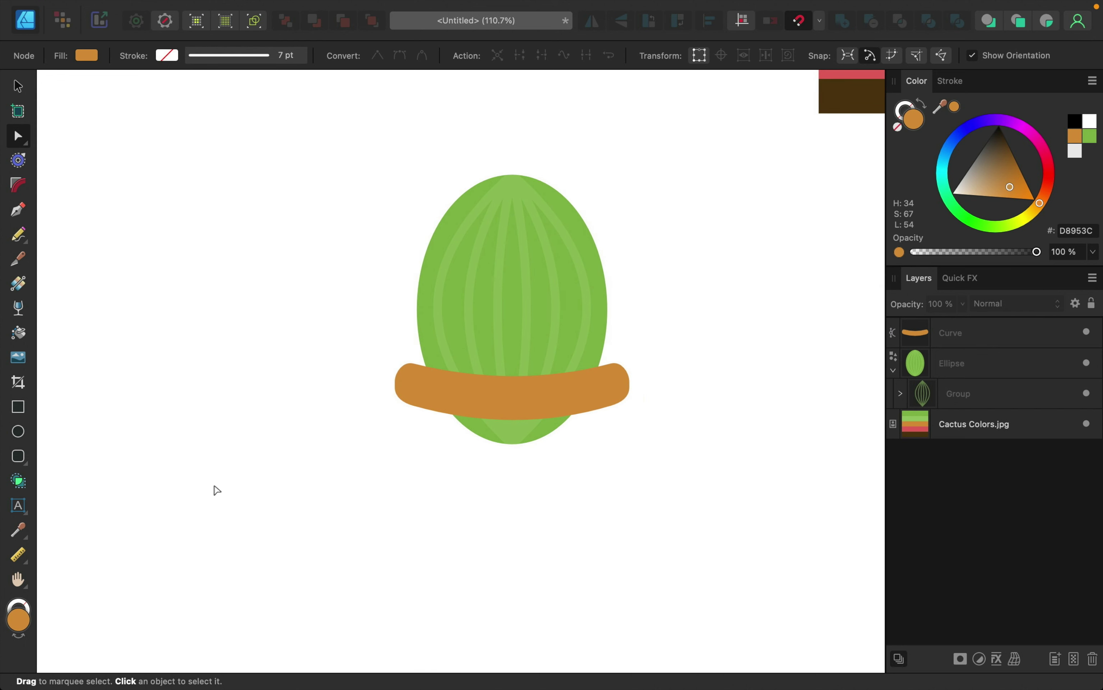
left_click(19, 456)
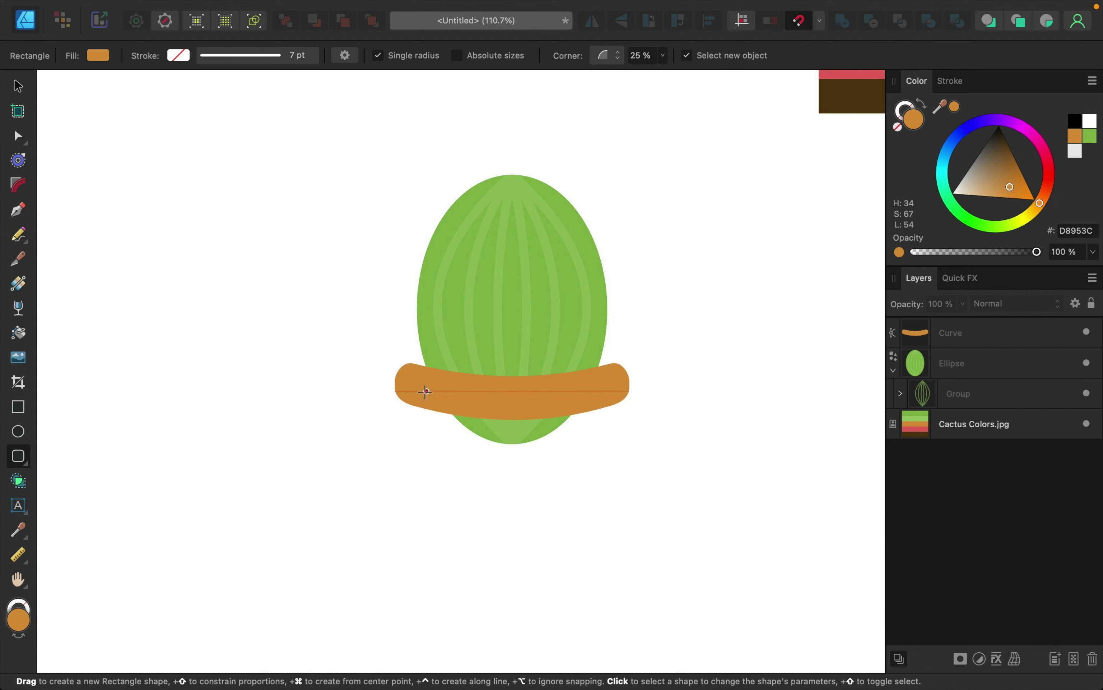
mouse_move(431, 391)
left_mouse_down()
mouse_move(616, 512)
mouse_move(588, 514)
mouse_move(602, 526)
left_mouse_up()
left_click_drag(573, 390, 569, 390)
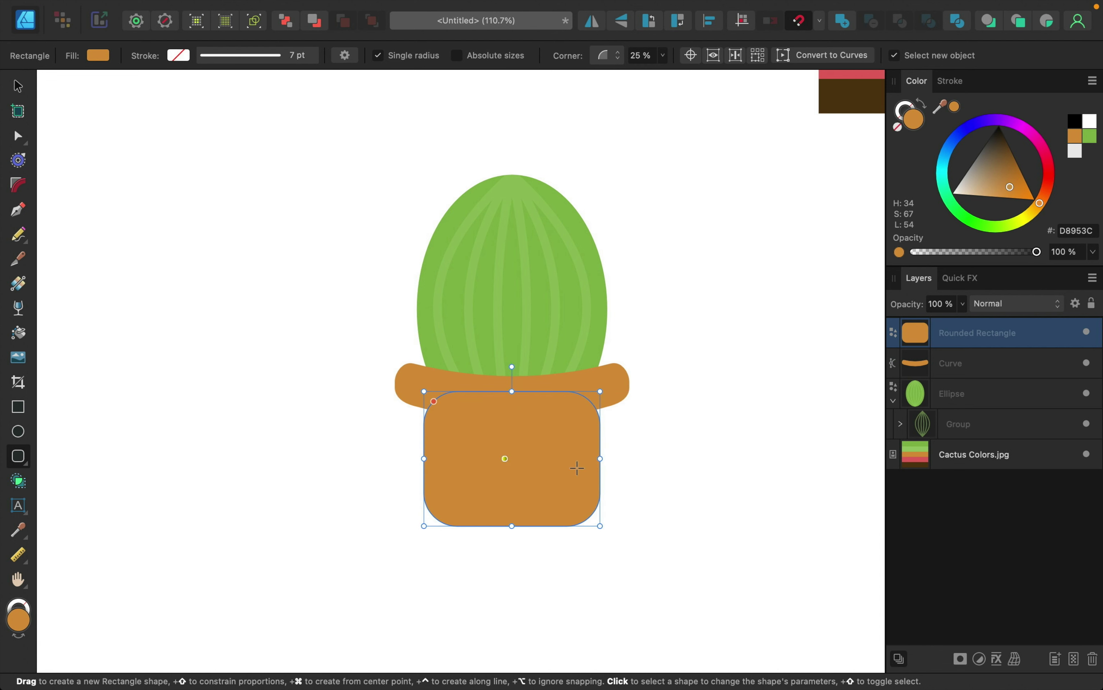
left_click(607, 473)
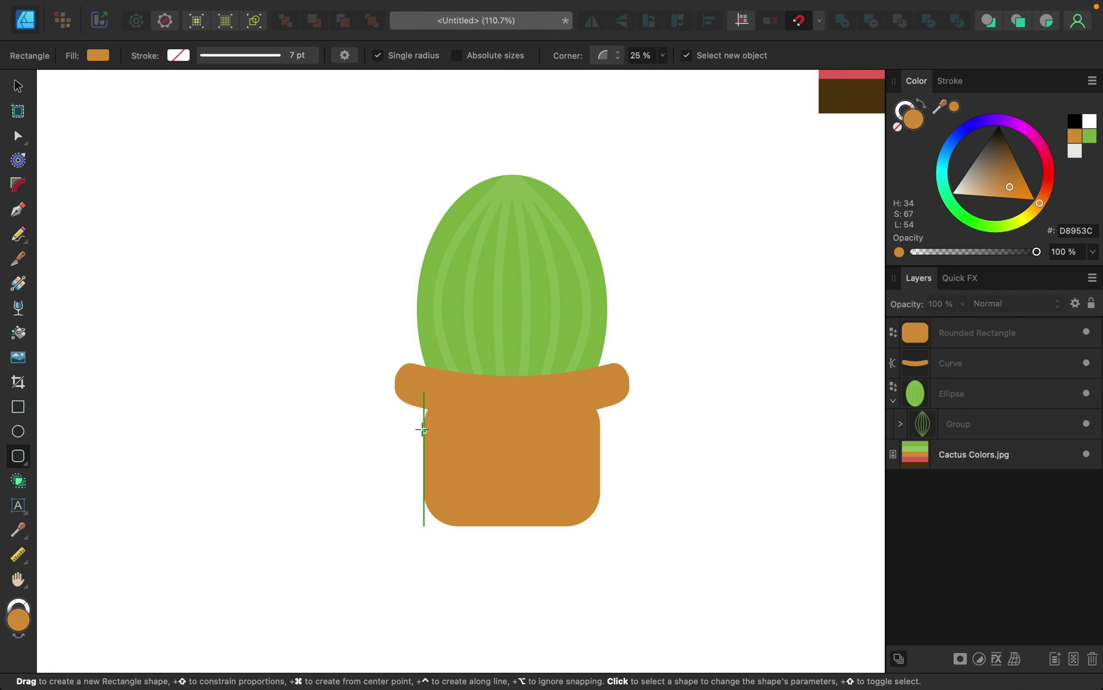
left_click(489, 458)
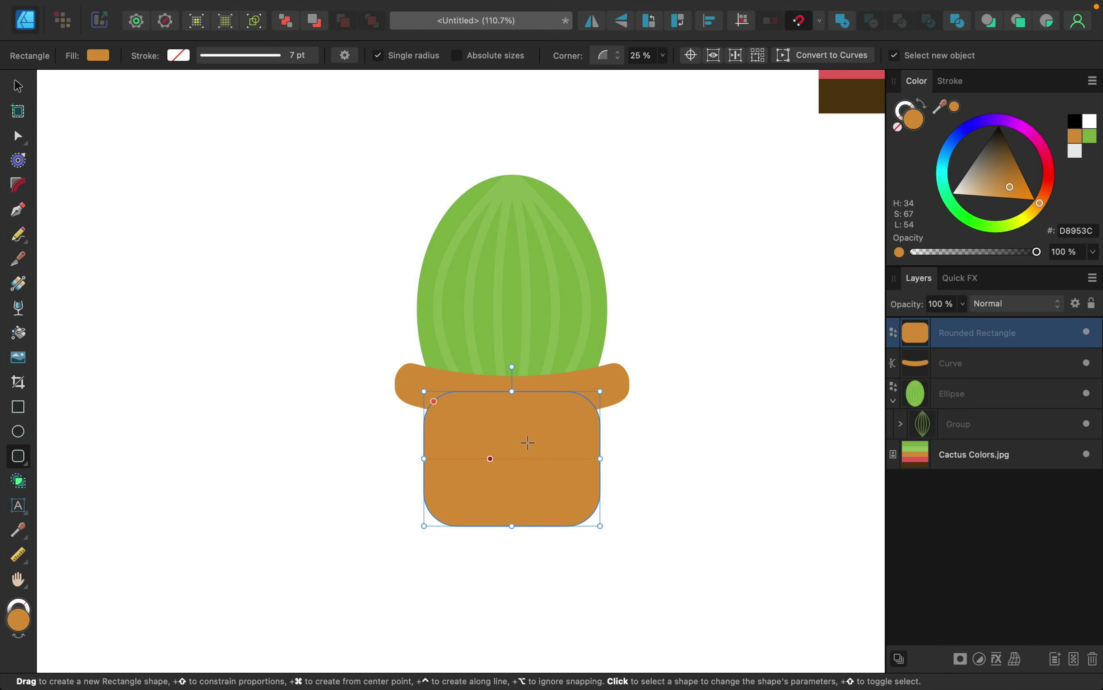
left_click_drag(511, 390, 511, 380)
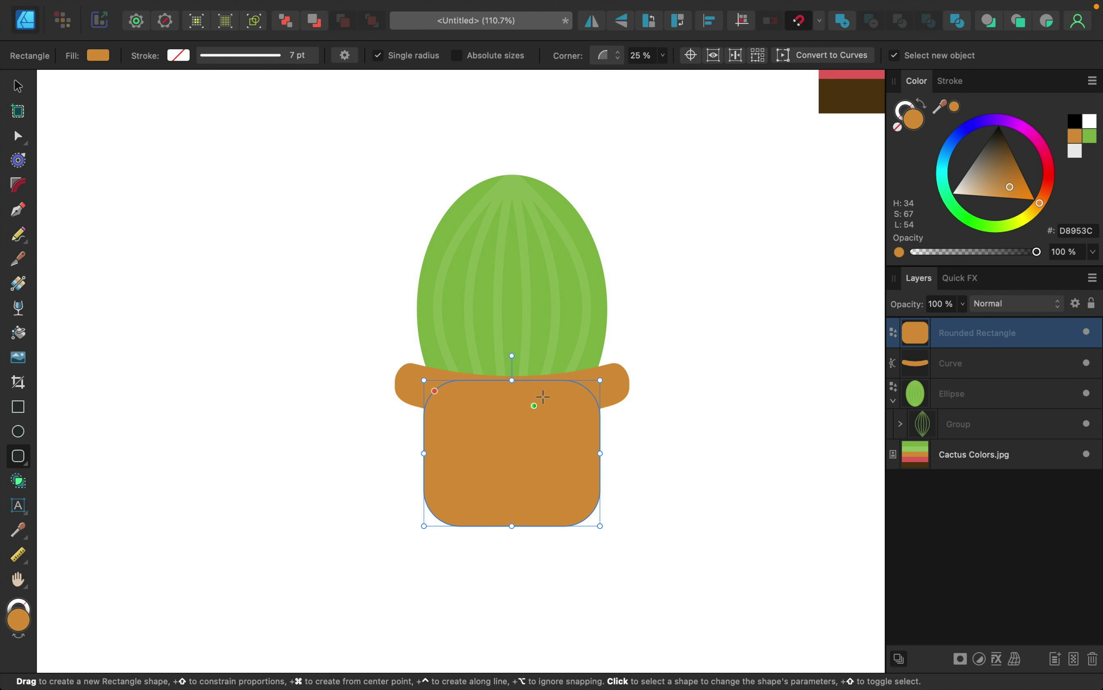
Convert the pot body to curves and move its lower left and right corner nodes inward to taper it.
left_click(818, 56)
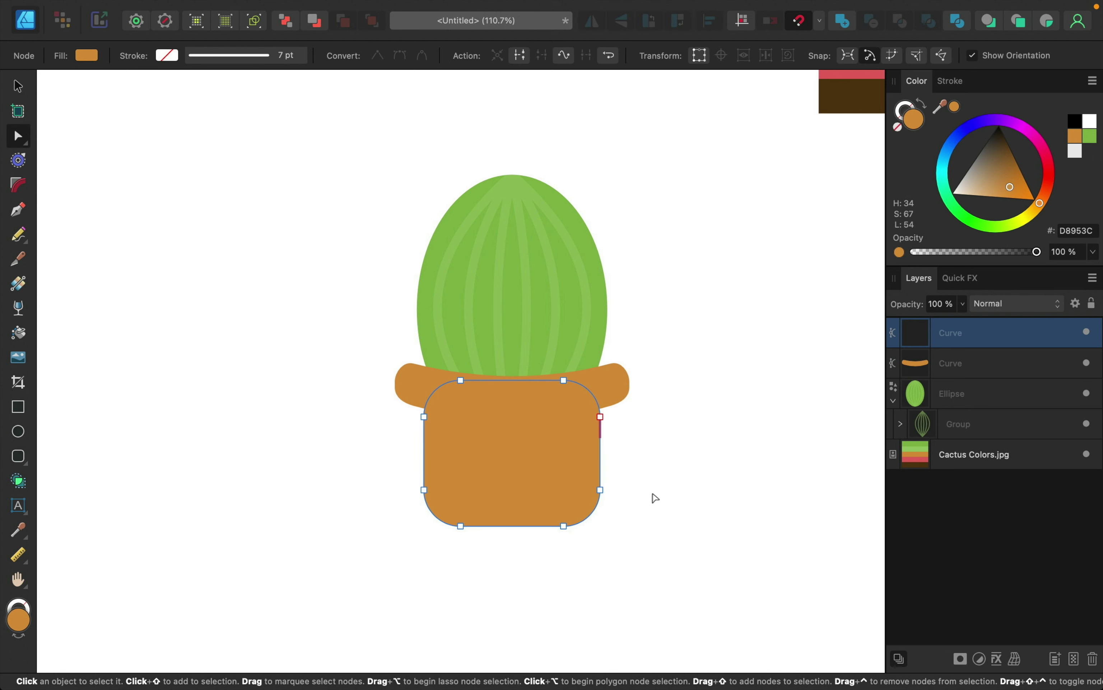
left_click_drag(631, 480, 526, 584)
left_click_drag(563, 529, 555, 529)
left_click_drag(484, 560, 401, 459)
left_click_drag(461, 531, 474, 530)
Raise the pot body's two upper side nodes into the rim area so the sides meet the rim in straight lines.
scroll(448, 431, "up", 5)
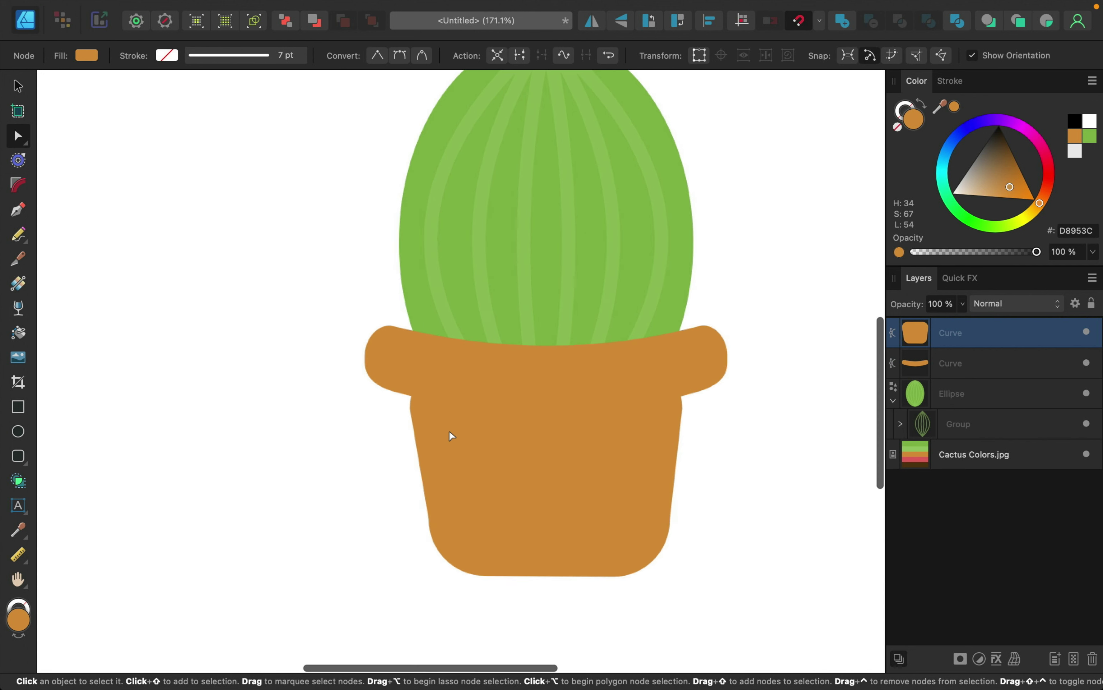
left_click_drag(333, 451, 638, 394)
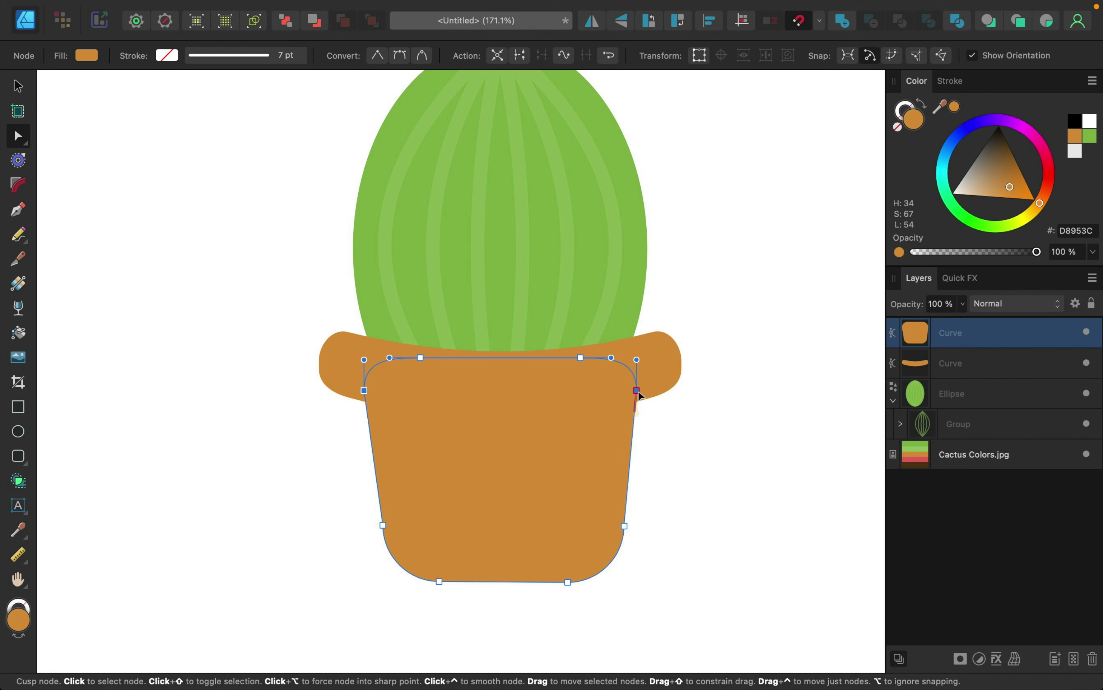
left_click(706, 439)
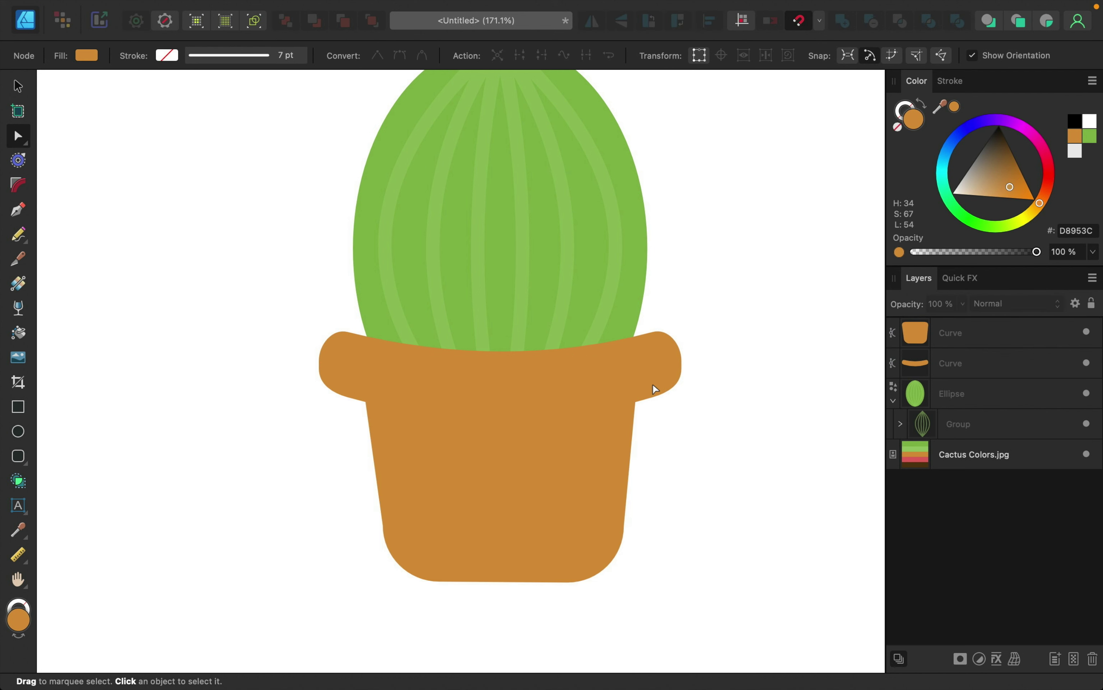
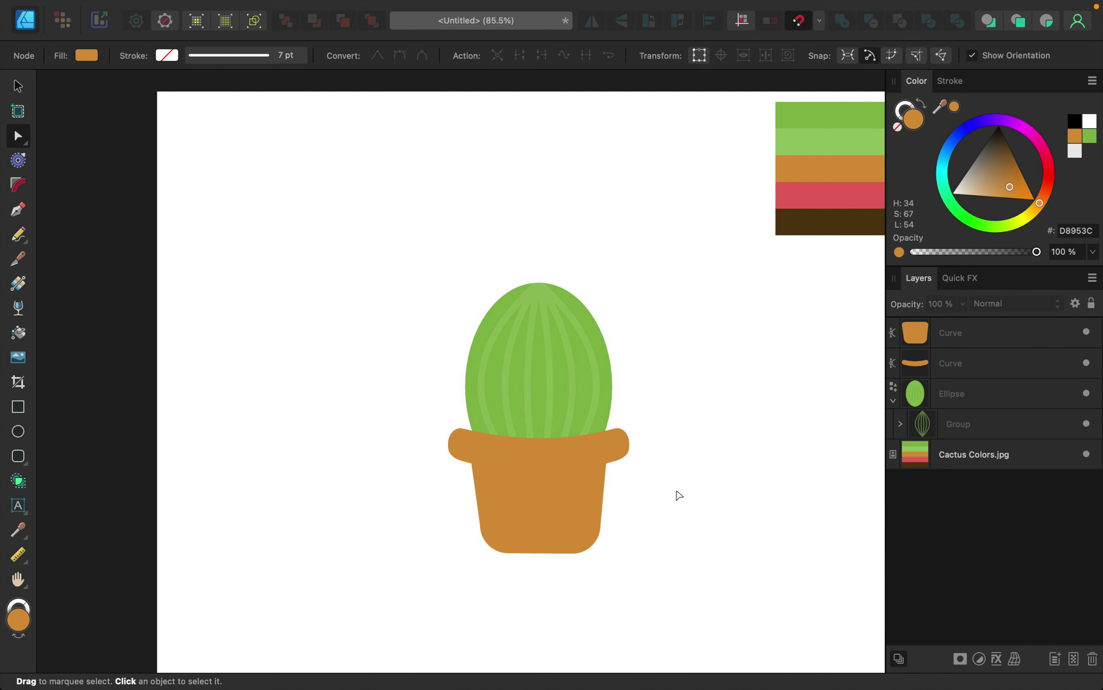
Duplicate the curved rim band and darken the copy's fill to brown #B47E37.
left_click(980, 365)
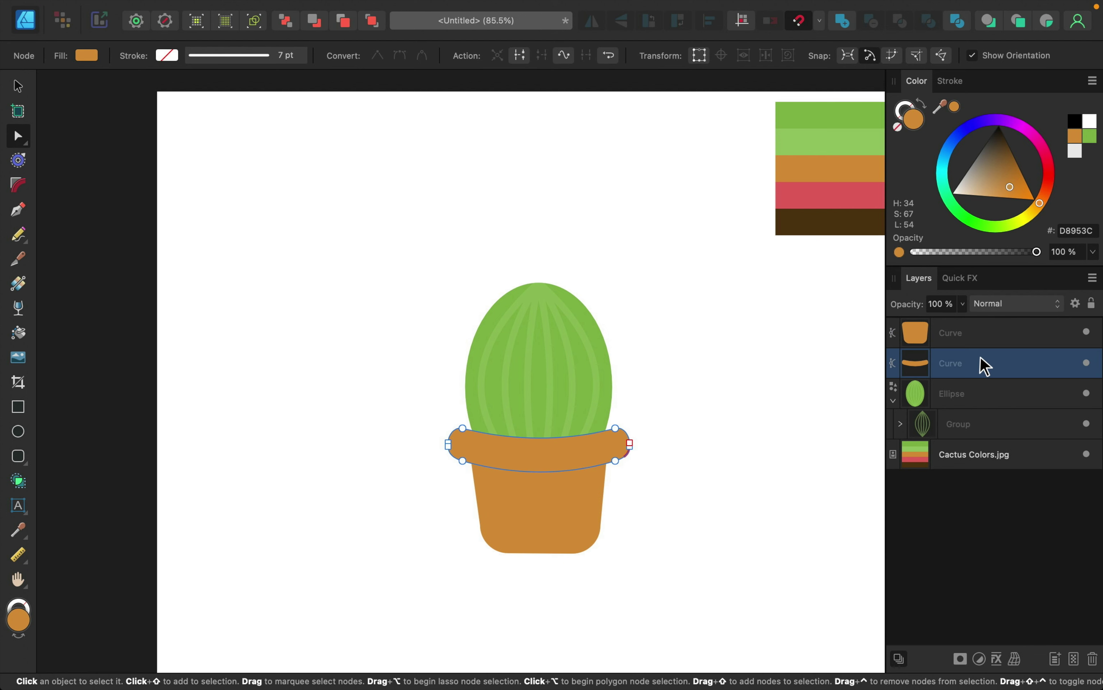
key("super+j")
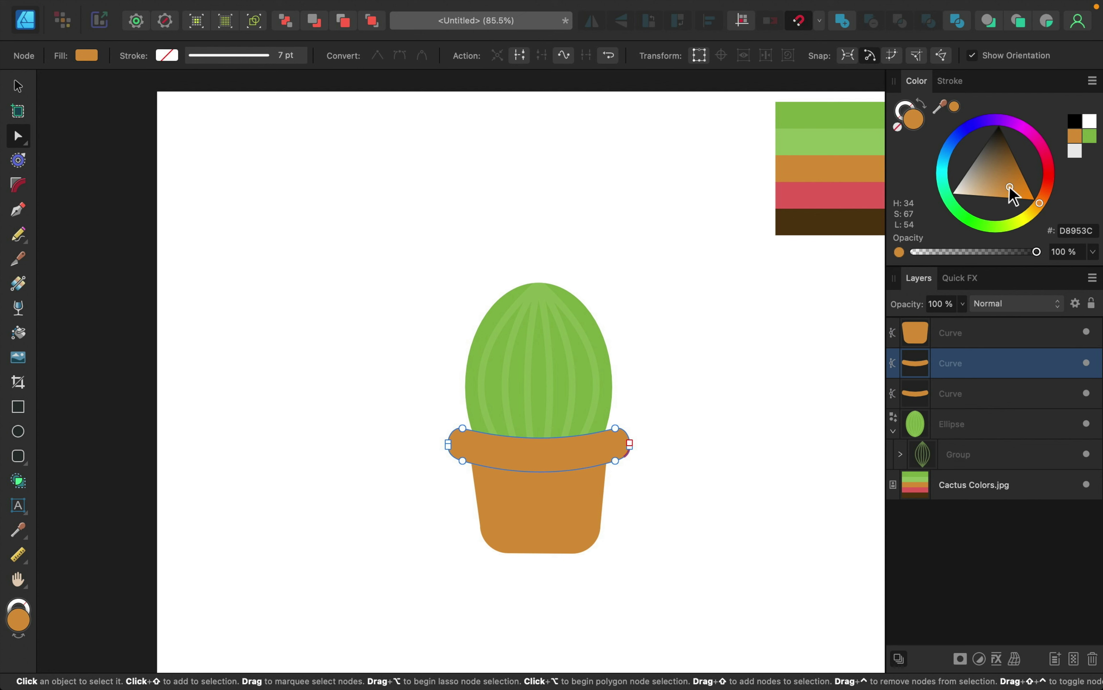
left_click_drag(1010, 188, 1006, 177)
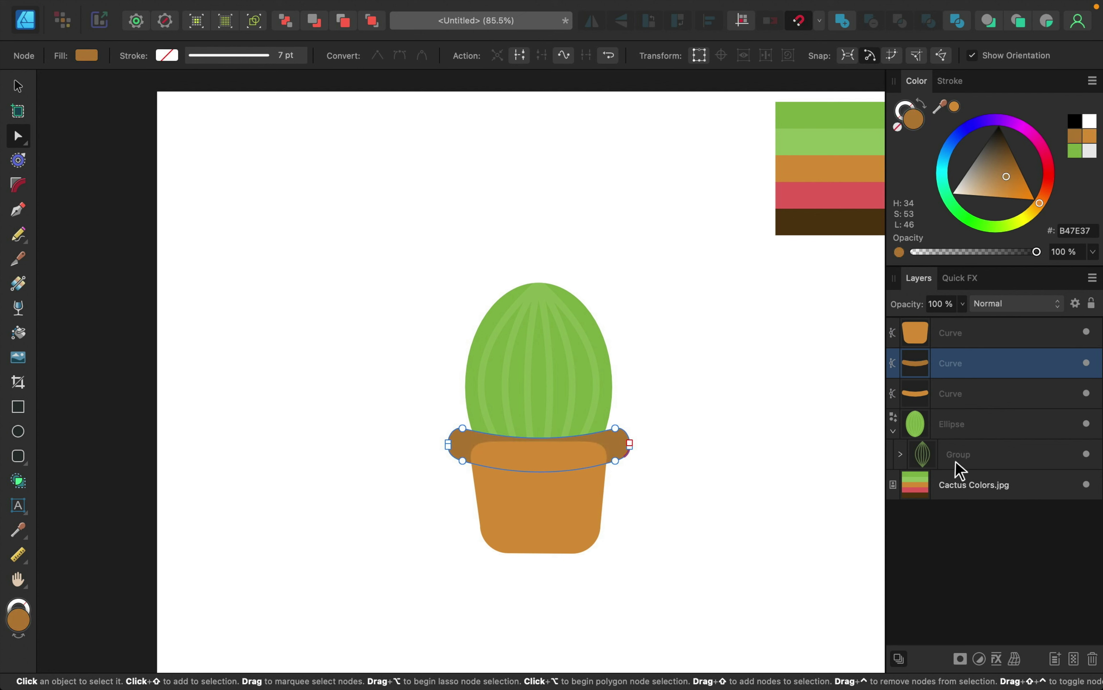
Clip the brown band inside the pot body and bring the orange rim band in front of the pot.
left_click_drag(954, 374, 960, 342)
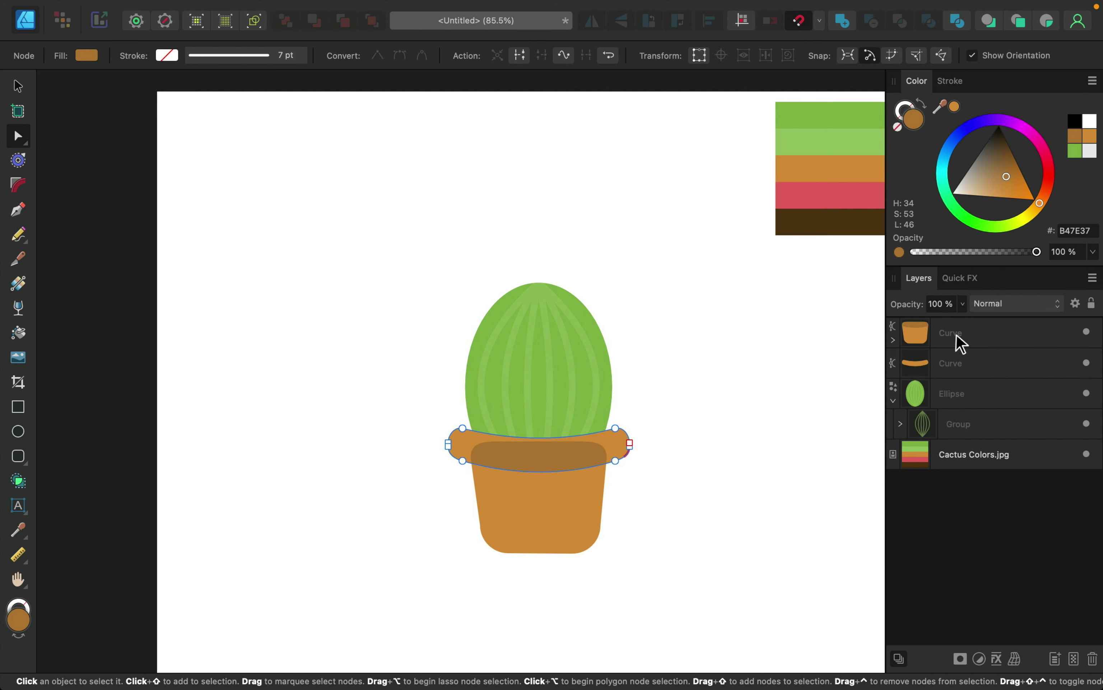
scroll(596, 448, "up", 5)
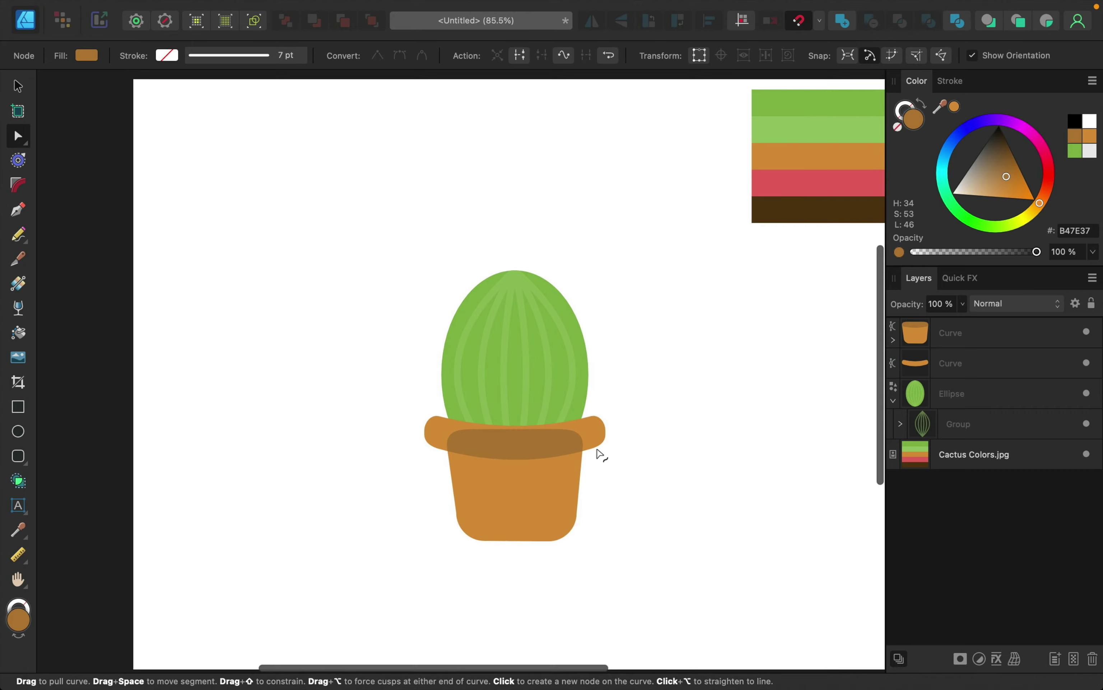
left_click(946, 370)
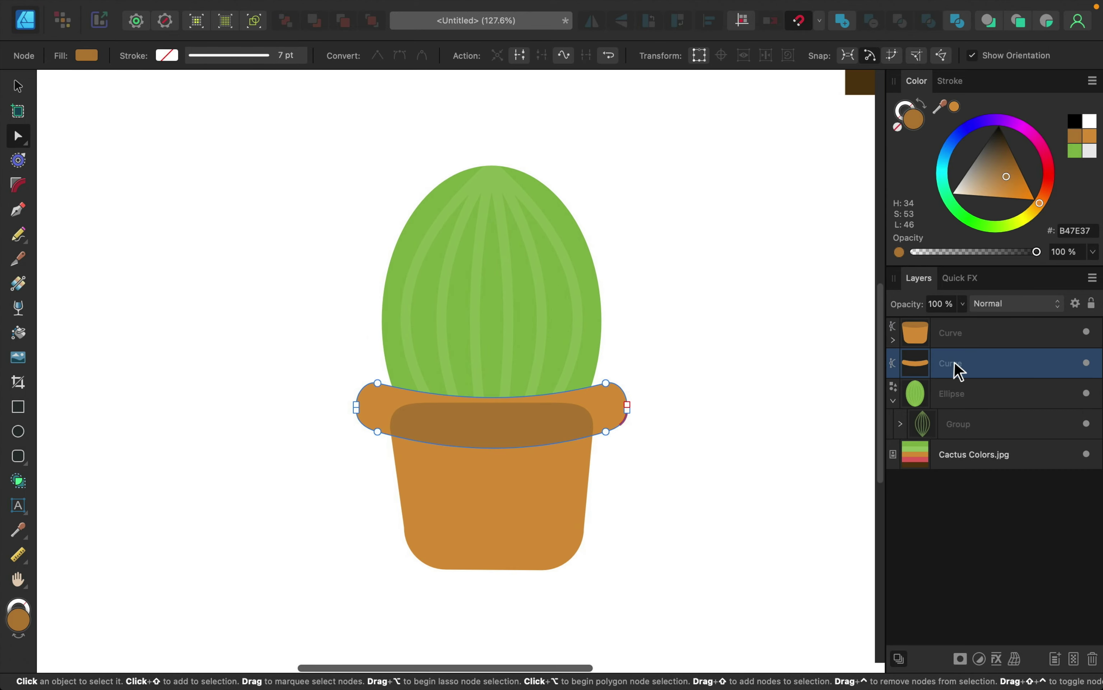
mouse_move(955, 367)
left_mouse_down()
mouse_move(973, 357)
mouse_move(968, 327)
left_mouse_up()
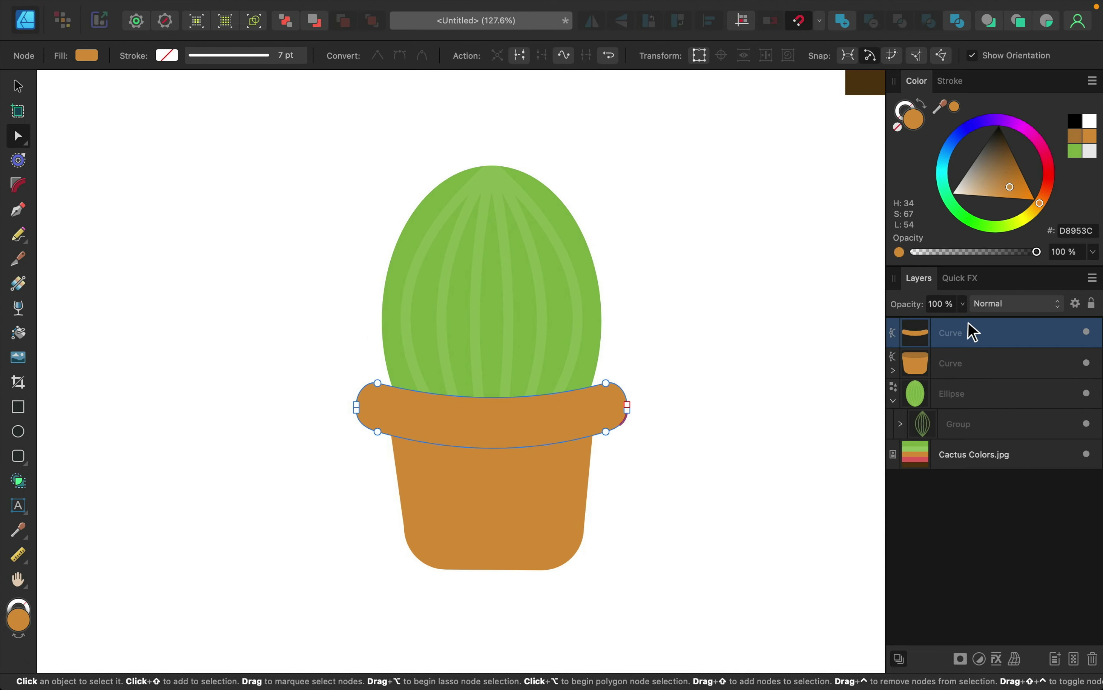
Move the clipped brown band slightly down so it forms a thin shadow on the pot below the rim.
left_click(892, 370)
left_click(974, 395)
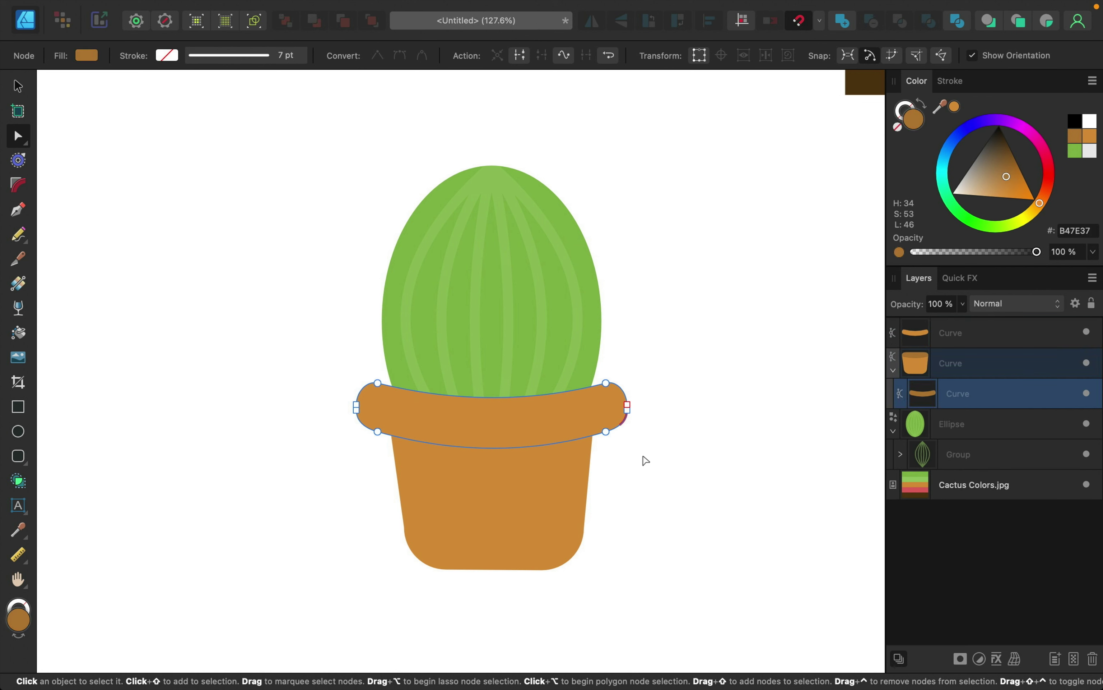
left_click(18, 87)
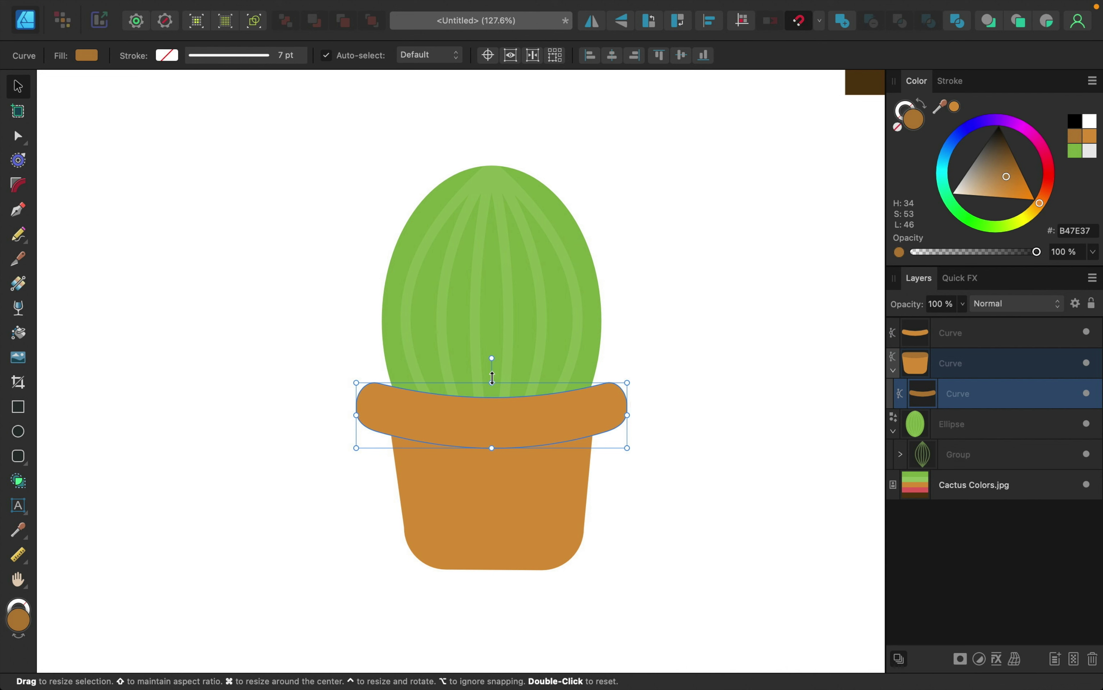
left_click_drag(486, 415, 487, 434)
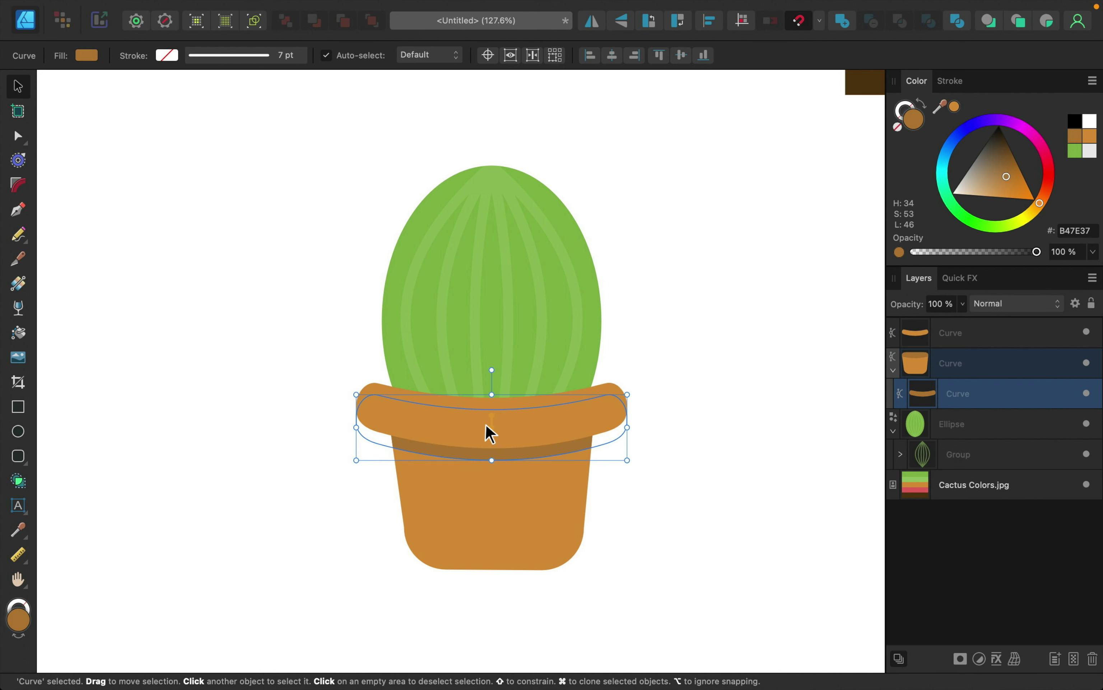
left_click(715, 489)
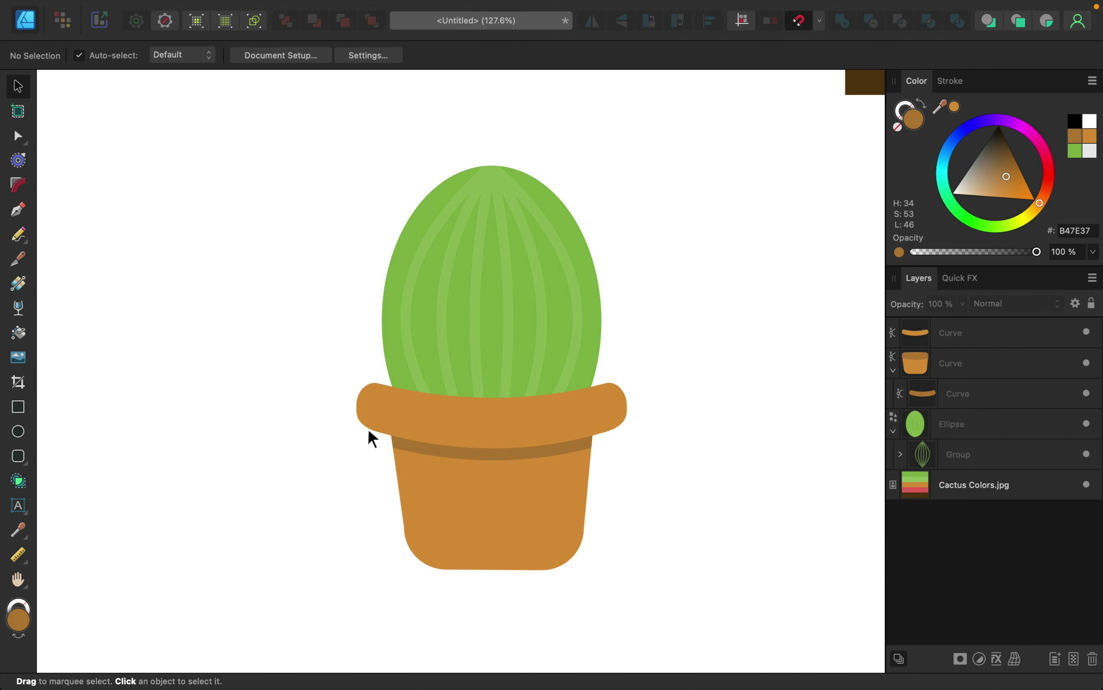
Duplicate the brown shadow band into the cactus ellipse's clipping and raise the copy slightly above the rim.
scroll(635, 451, "down", 5)
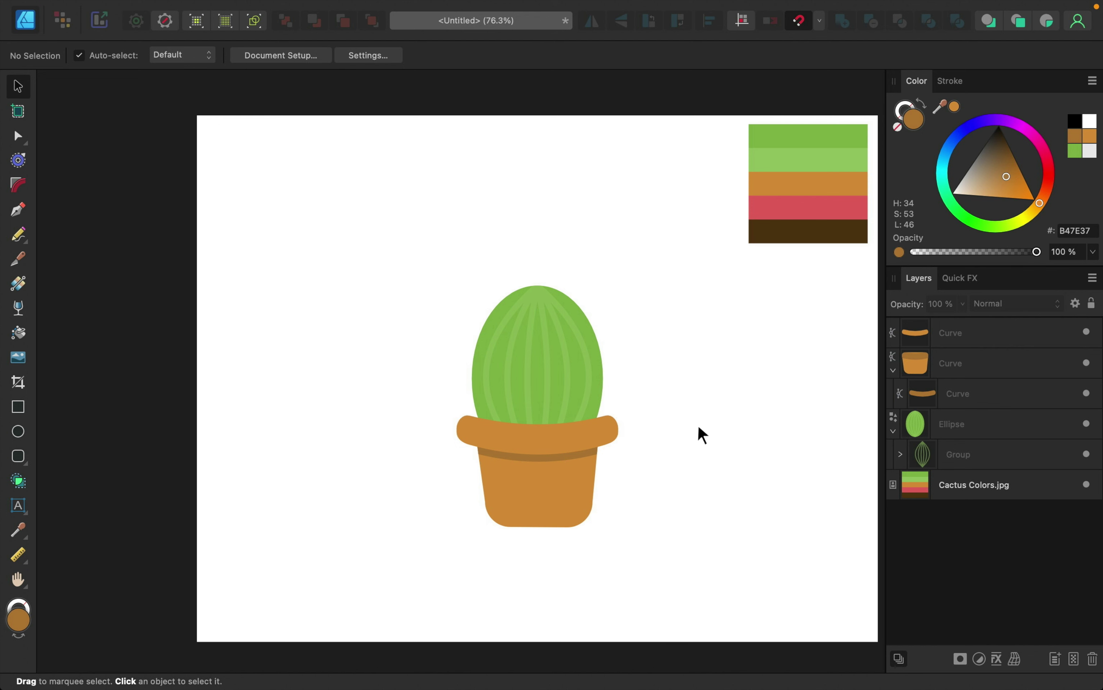
left_click(956, 392)
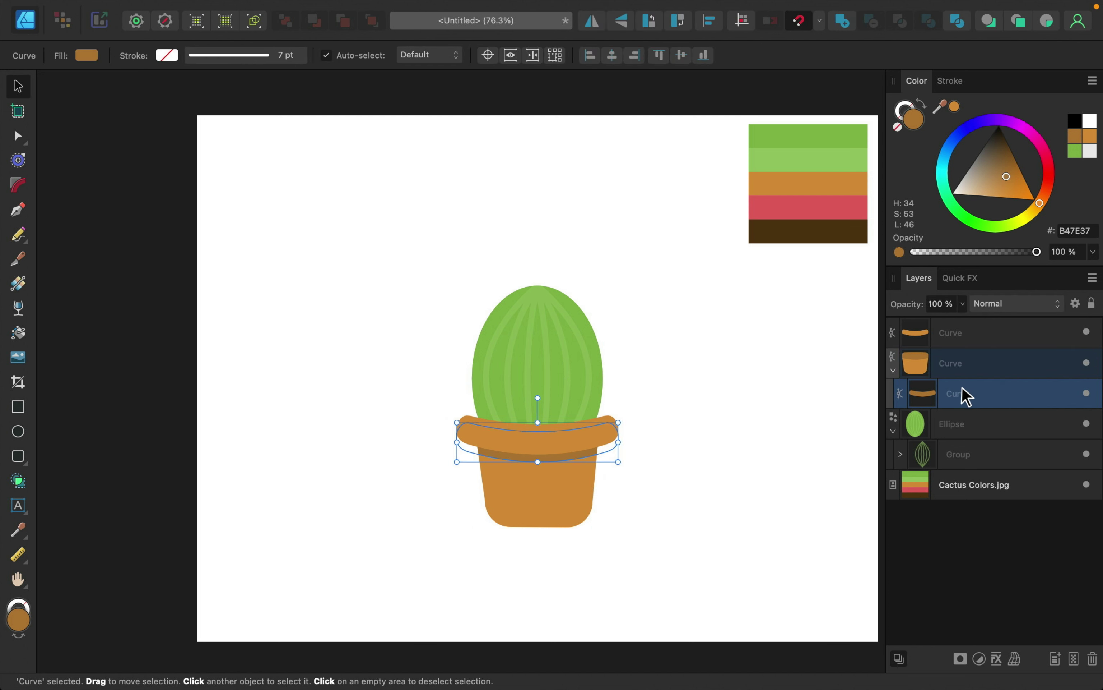
key("super+j")
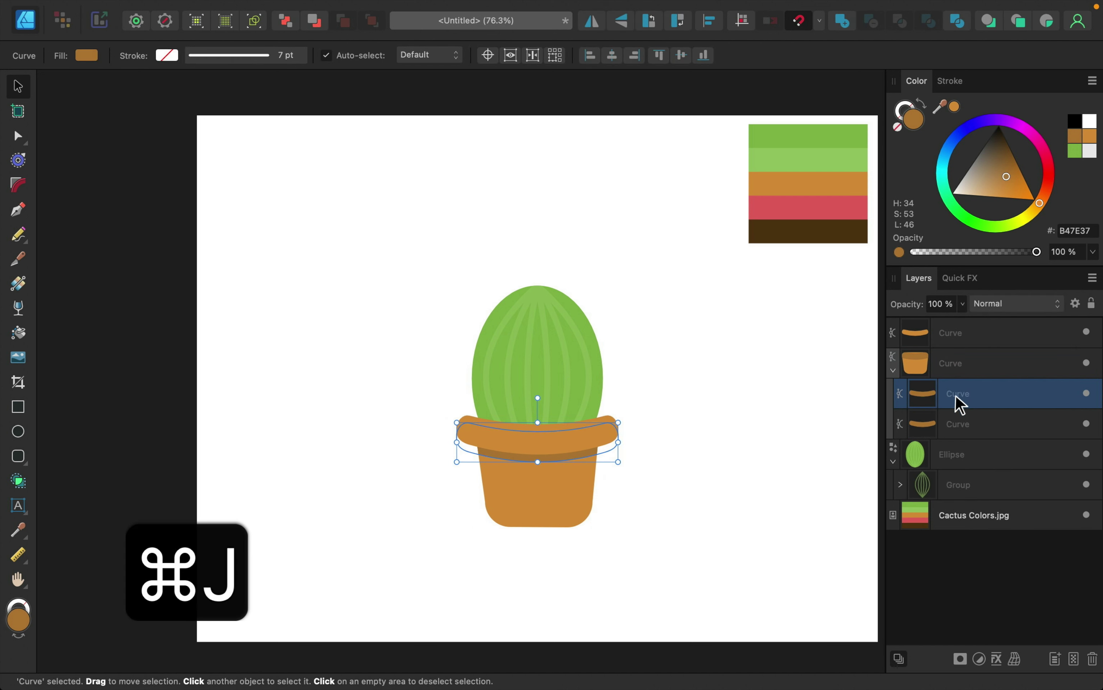
left_click_drag(960, 403, 957, 465)
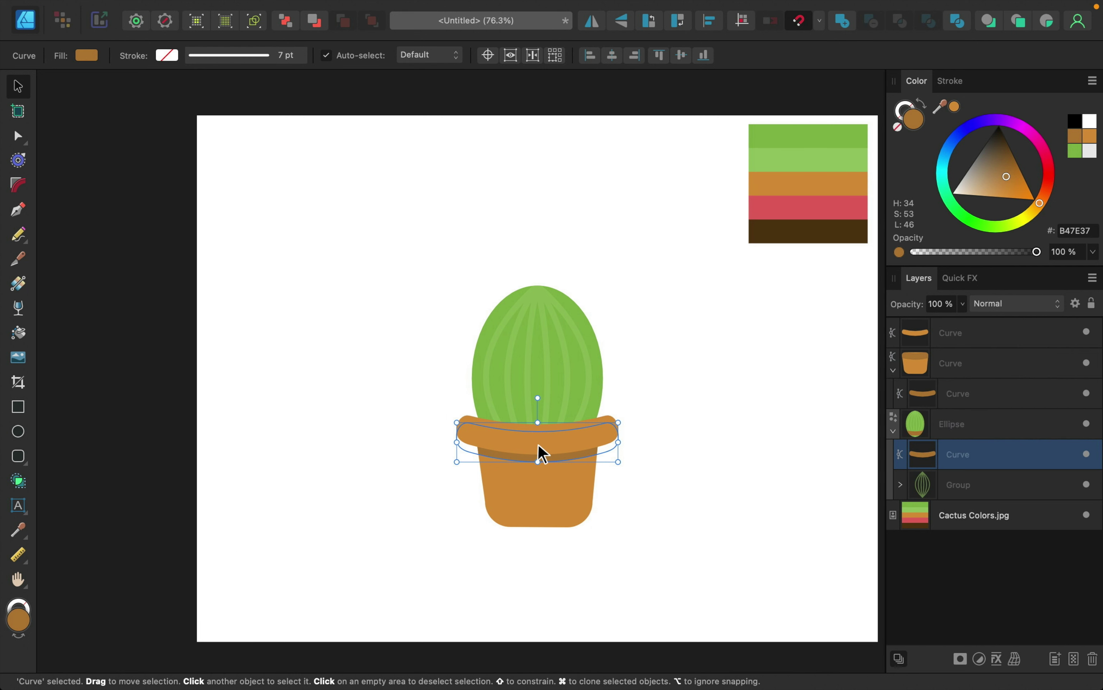
left_click_drag(538, 444, 538, 429)
scroll(538, 429, "up", 2)
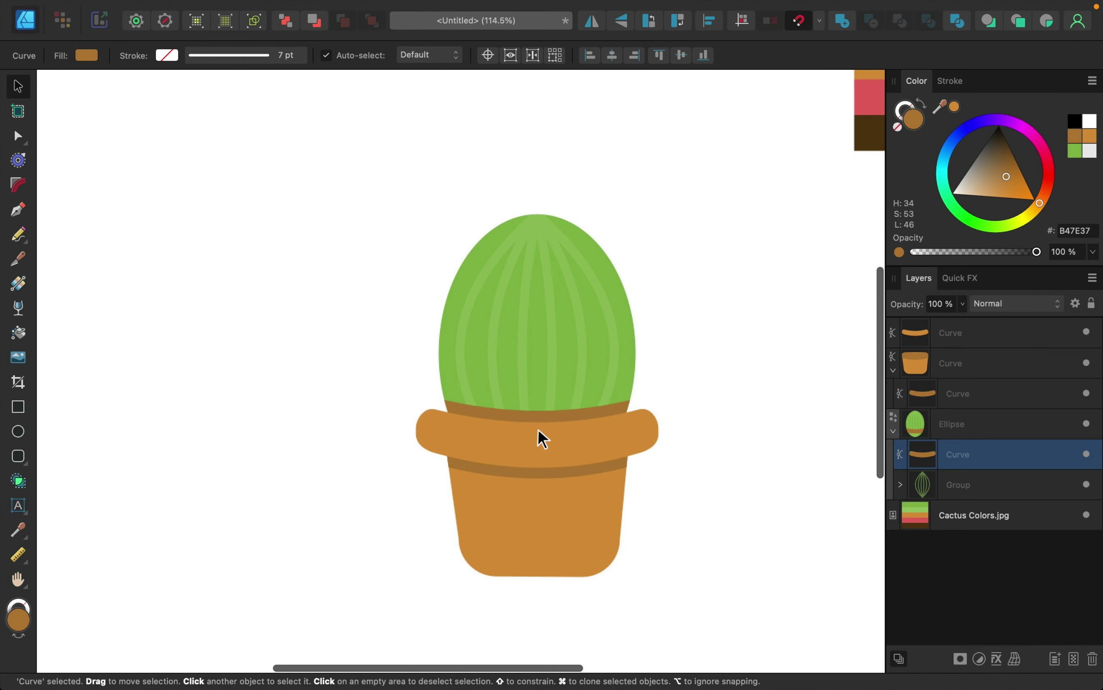
Fill the cactus's shadow band with the palette's darker green sample and darken it to #5E872E.
scroll(538, 430, "right", 5)
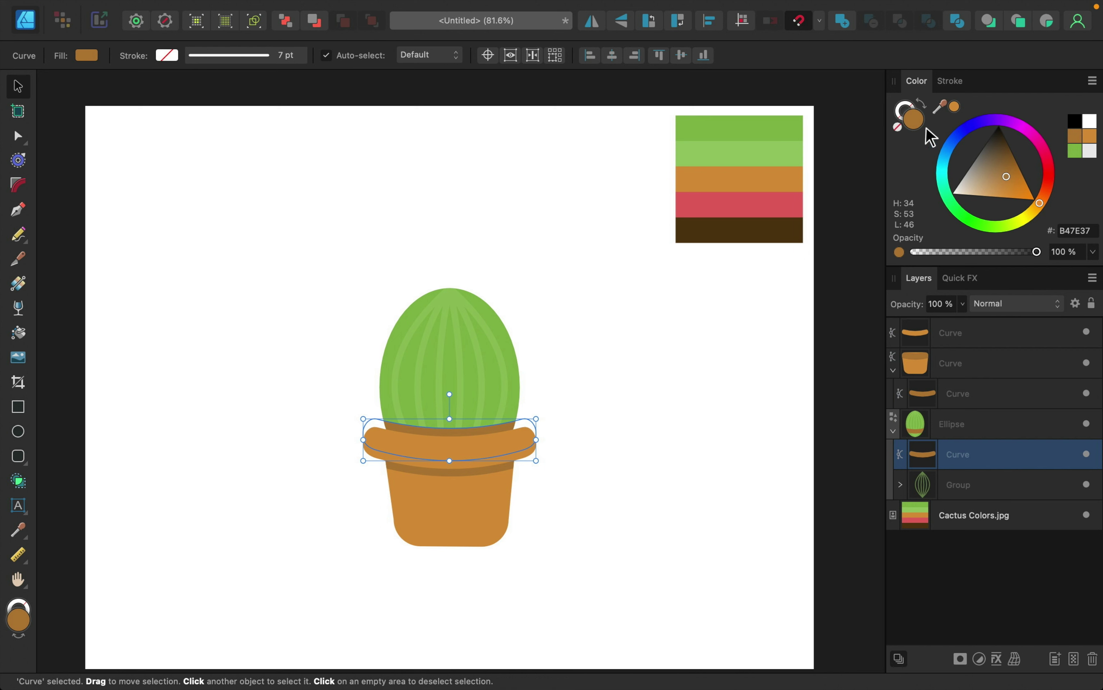
left_click_drag(942, 106, 780, 129)
left_click(953, 107)
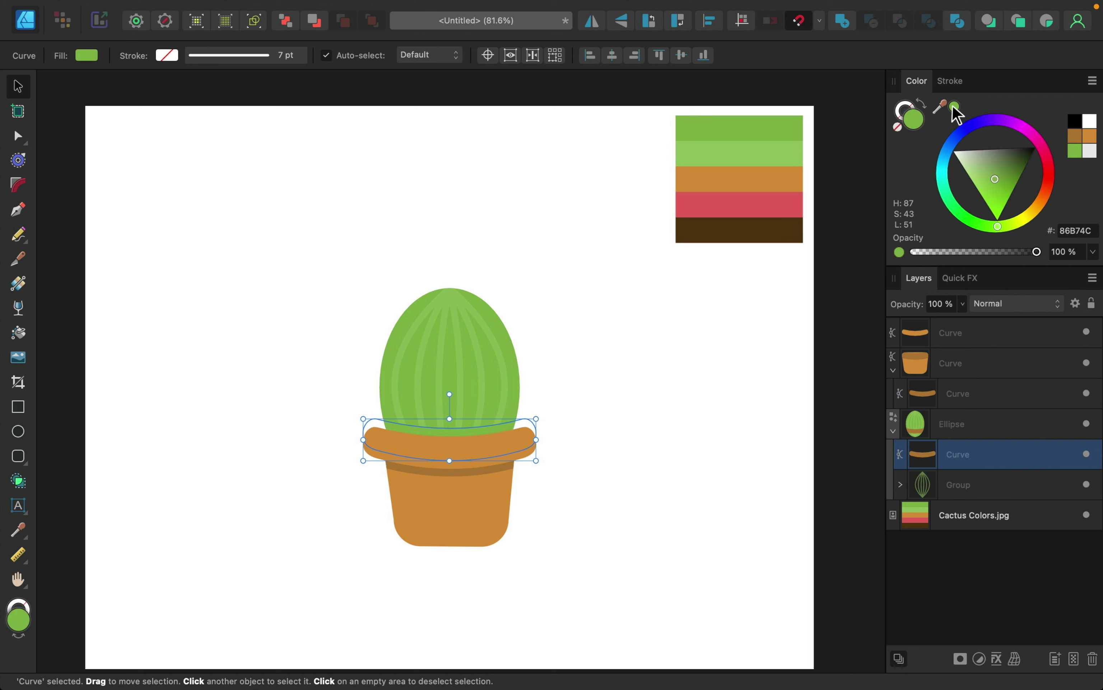
left_click_drag(994, 178, 1007, 179)
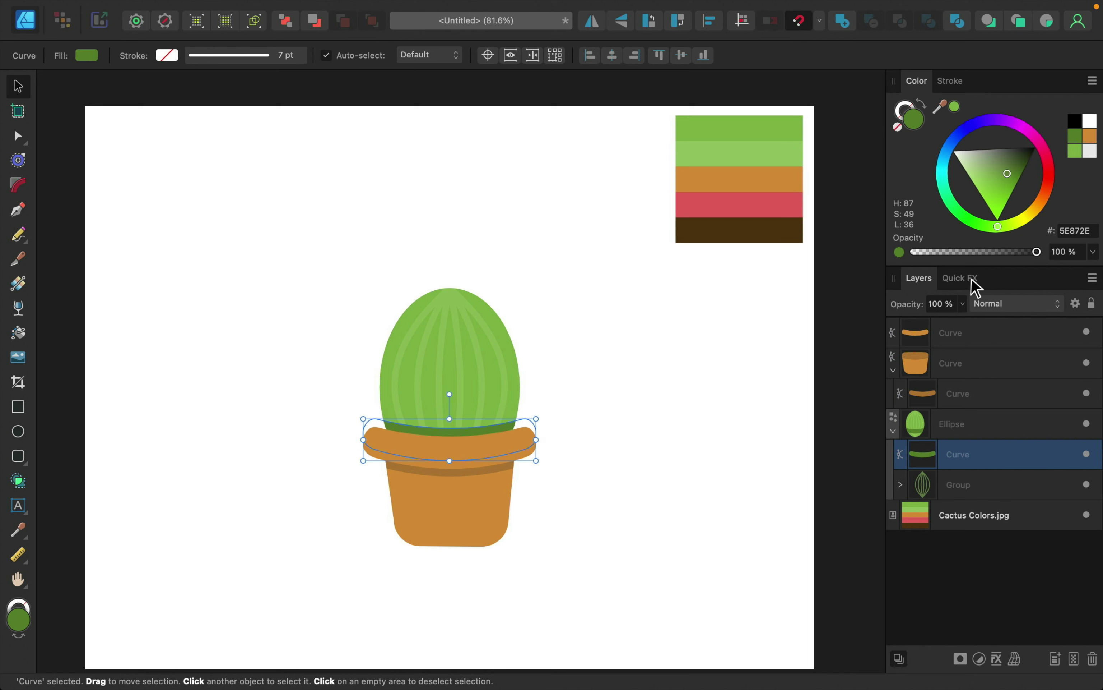
Lower the opacity of the cactus's dark green shadow band to 41% and deselect it.
left_click(963, 304)
left_click_drag(962, 322, 880, 321)
left_click(969, 605)
scroll(650, 541, "down", 3)
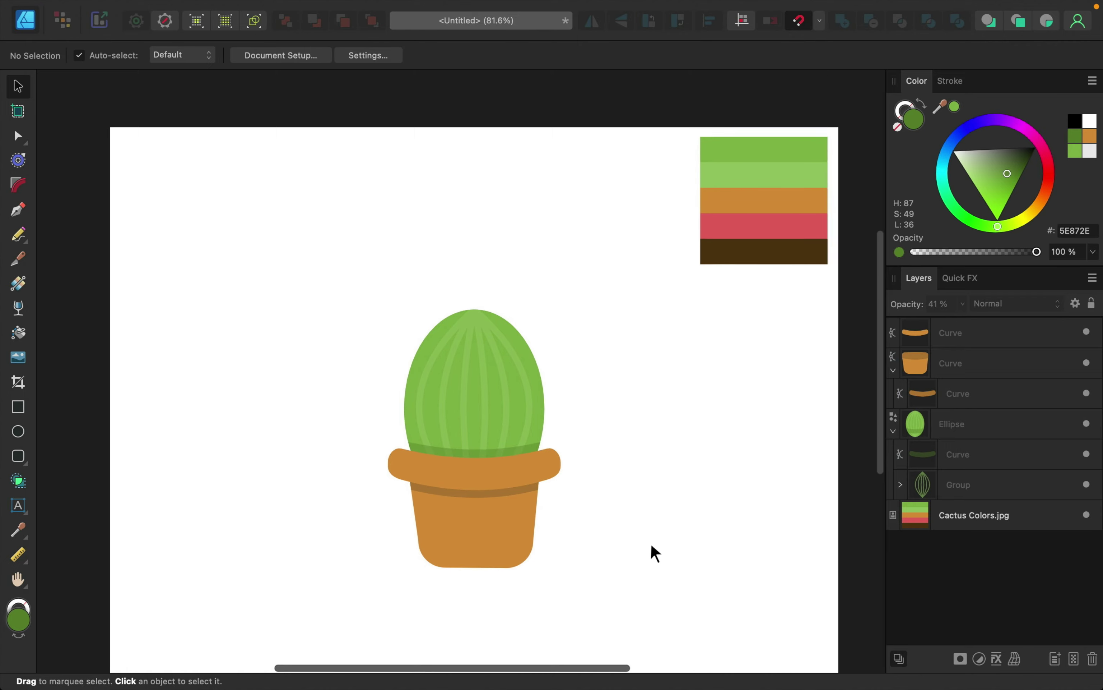
scroll(650, 542, "up", 3)
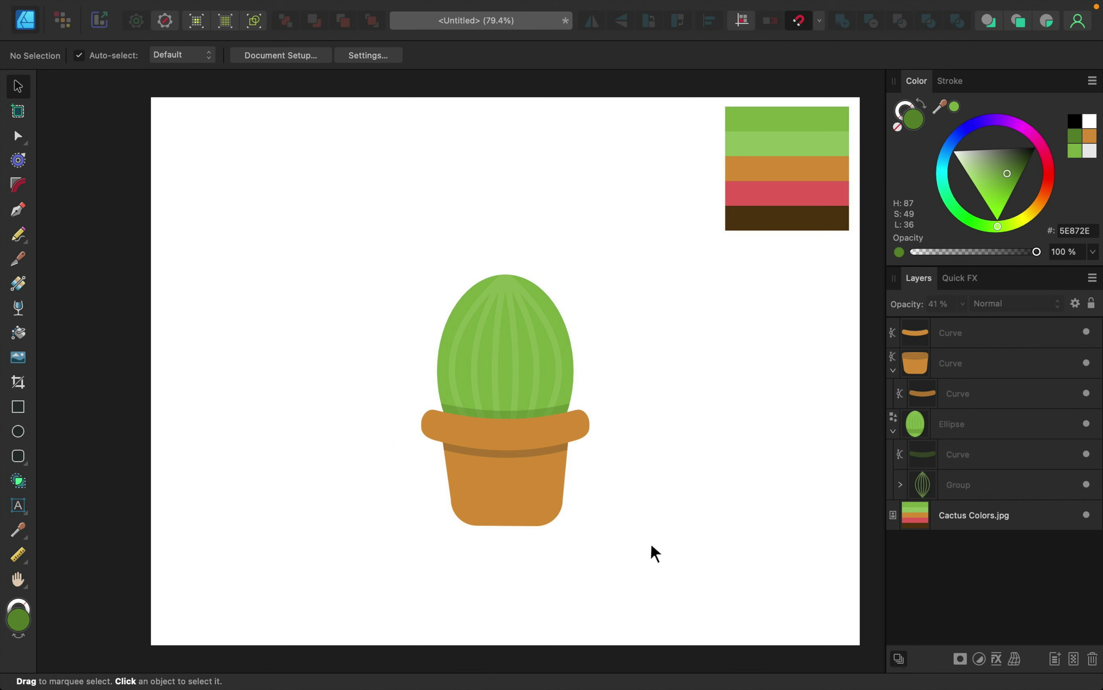
Duplicate the cactus ellipse twice, including its clipped stripes and shadow band.
left_click(893, 432)
left_click(992, 436)
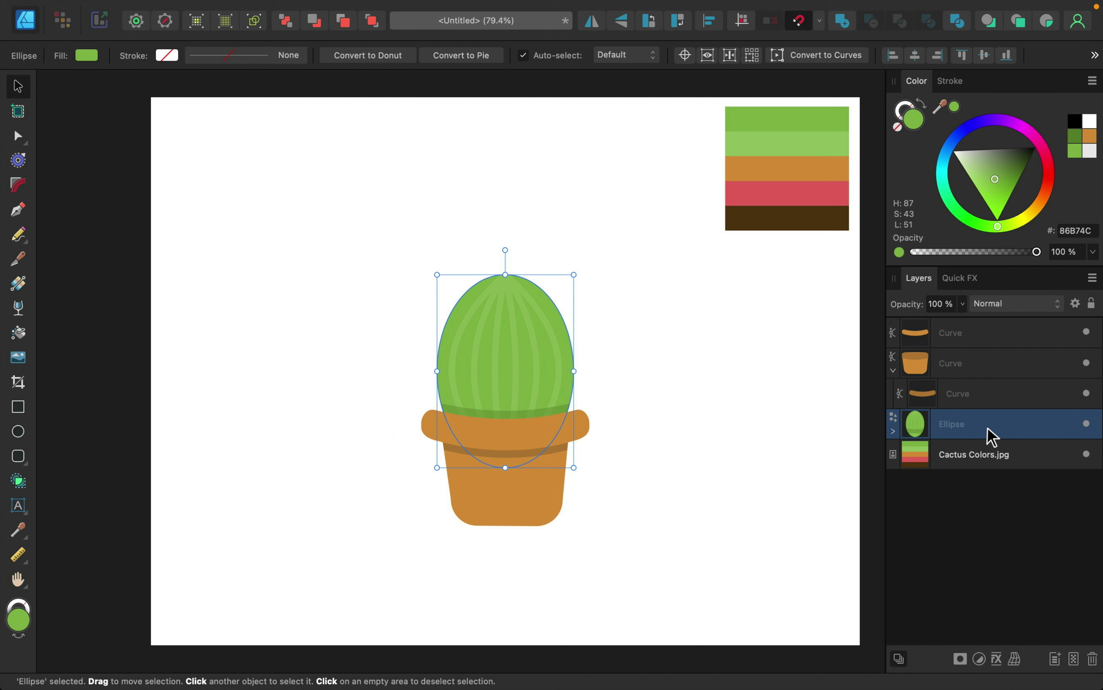
key("super+j")
key("super+j")
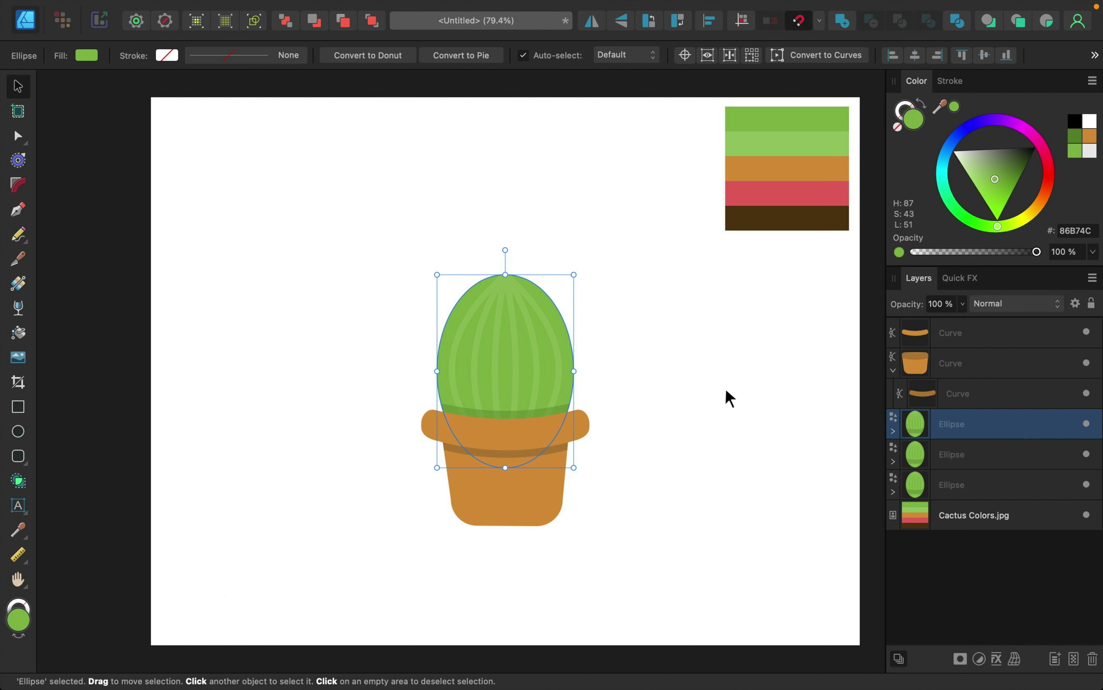
Nudge the top cactus copy slightly down and left, and subtract it from the copy below to leave a thin crescent.
key("shift+Down")
key("shift+Down")
key("shift+Down")
key("shift+Down")
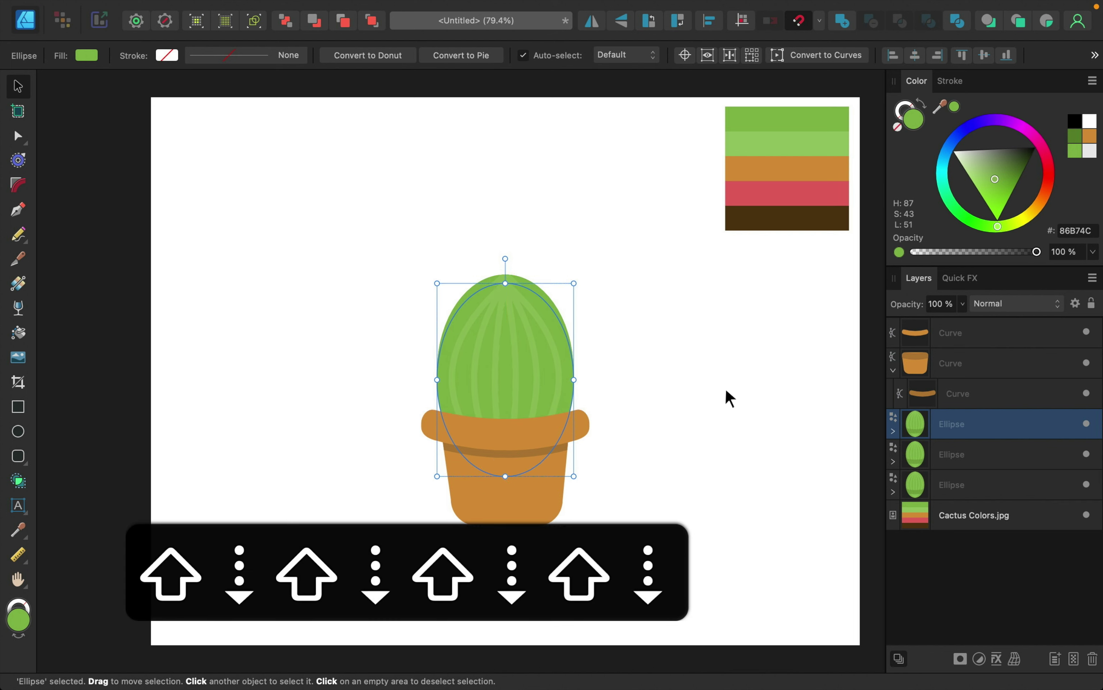
key("shift+Left")
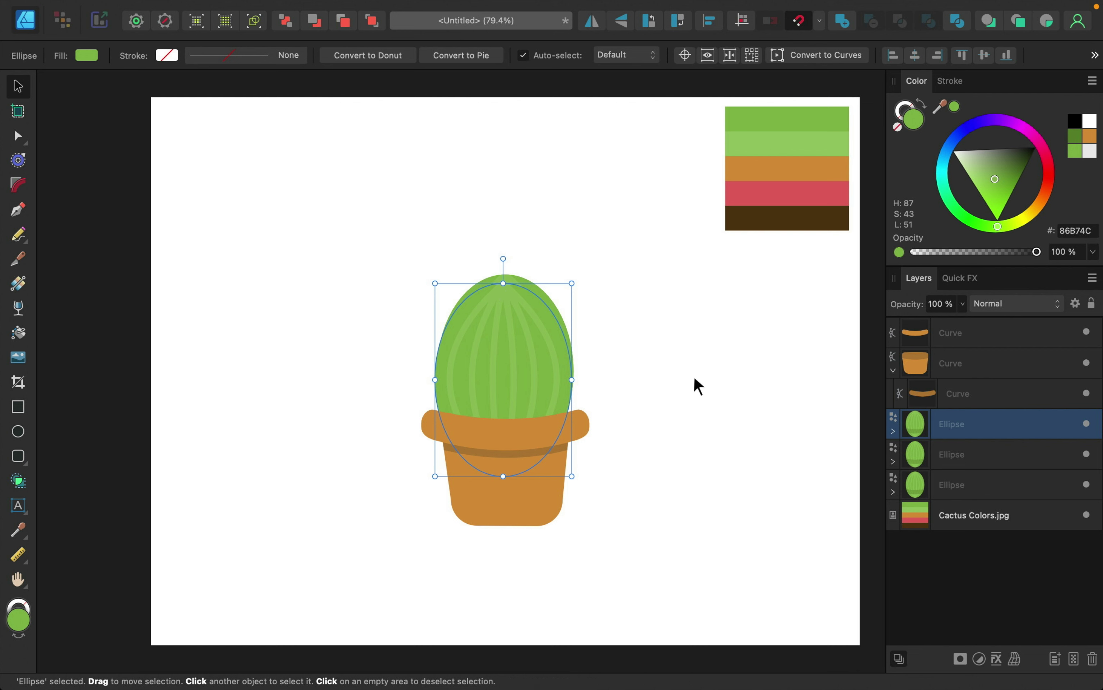
left_click(971, 457, "shift")
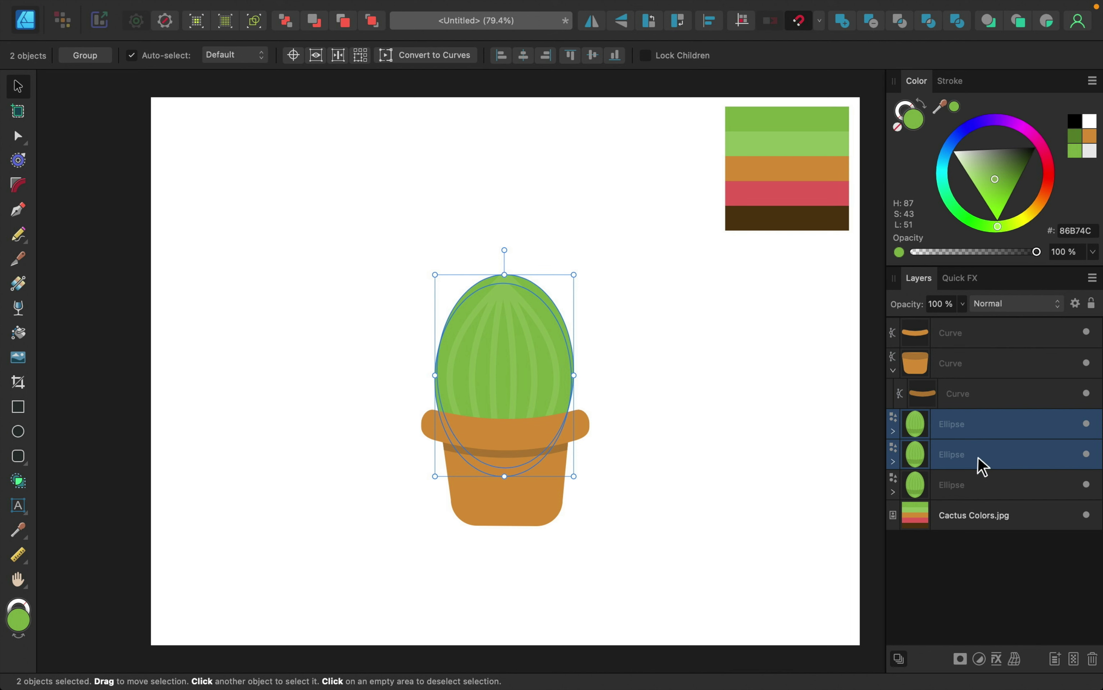
left_click(871, 20)
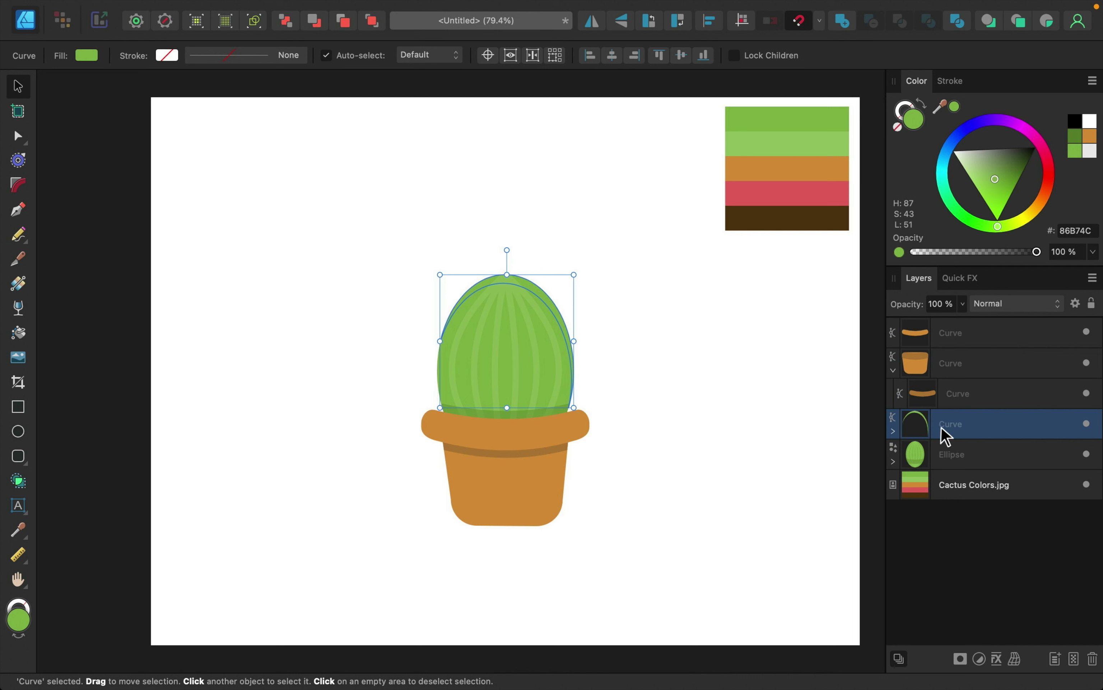
Fill the crescent highlight along the cactus's upper edge with the palette's lighter green, #9AC667, and deselect it.
left_click(995, 178)
left_click_drag(996, 178, 975, 161)
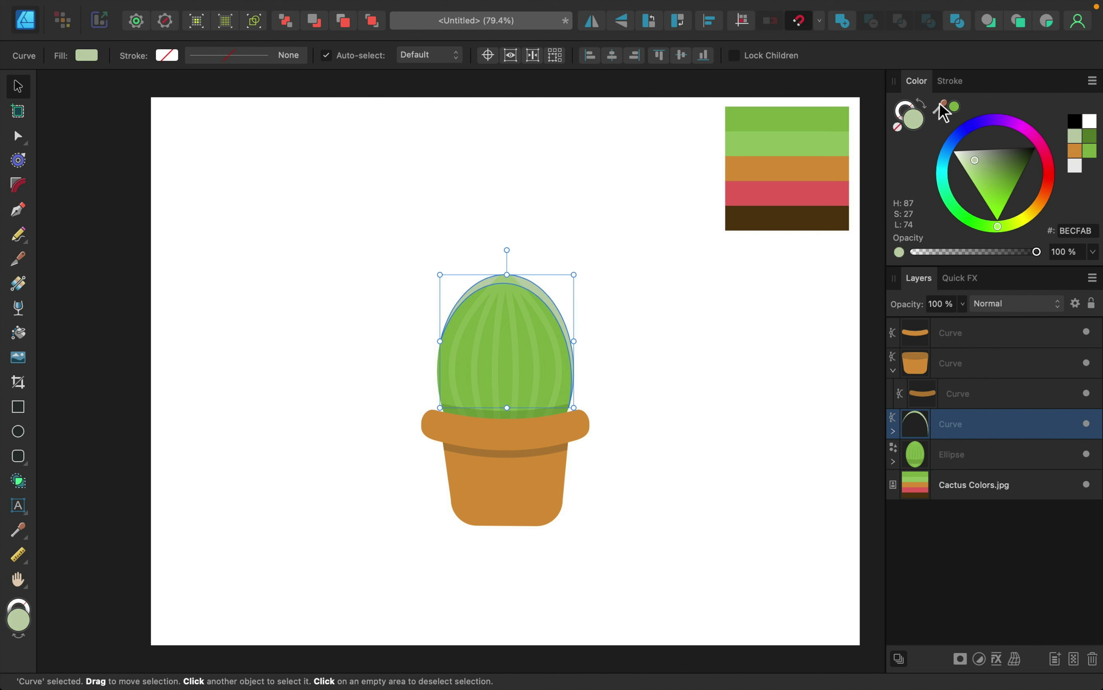
left_click_drag(940, 106, 803, 141)
left_click(955, 108)
scroll(530, 287, "up", 5)
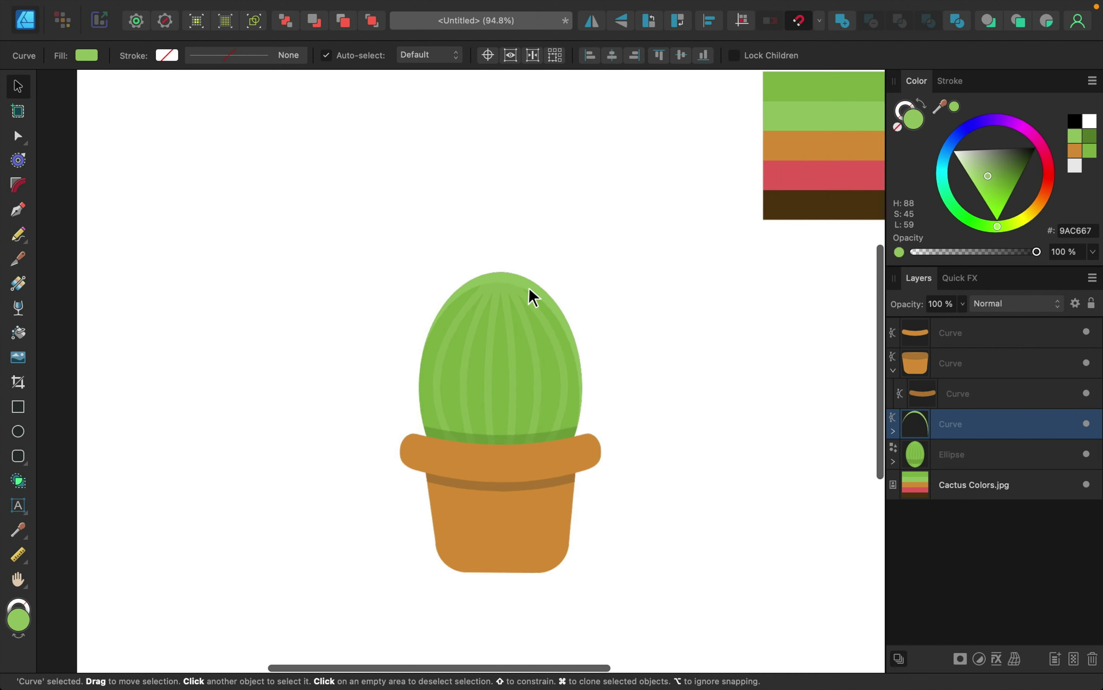
scroll(529, 288, "down", 5)
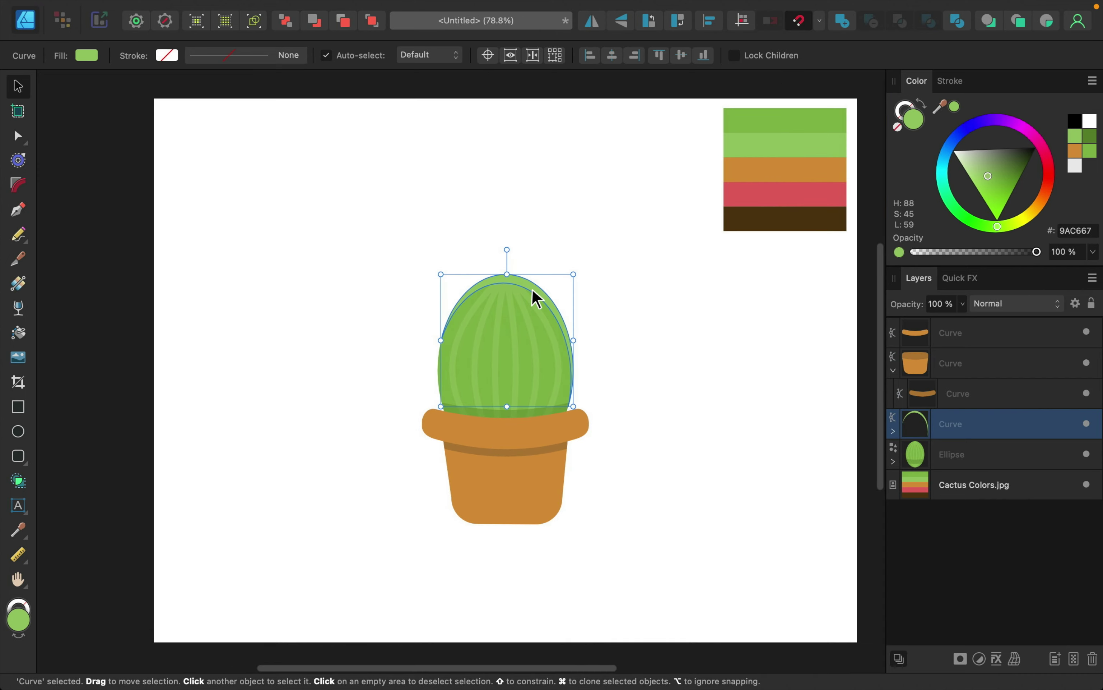
left_click(729, 372)
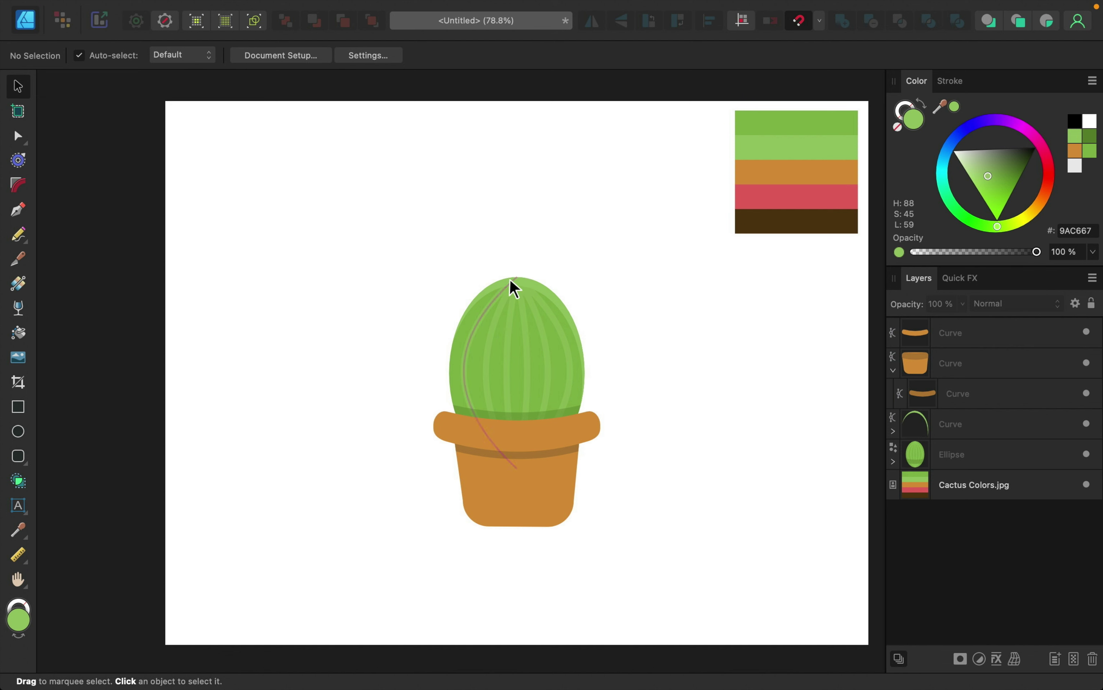
Draw a small circle with the Ellipse tool and centre it on the top of the cactus.
left_click(19, 432)
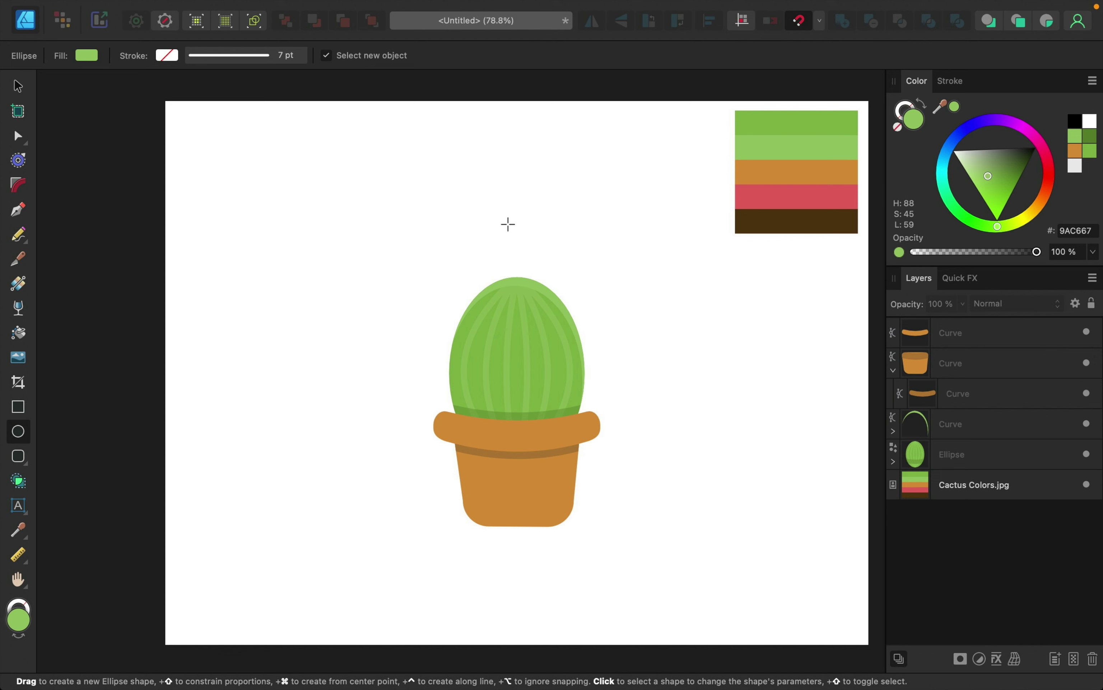
left_click_drag(508, 223, 550, 265)
left_click_drag(539, 223, 527, 249)
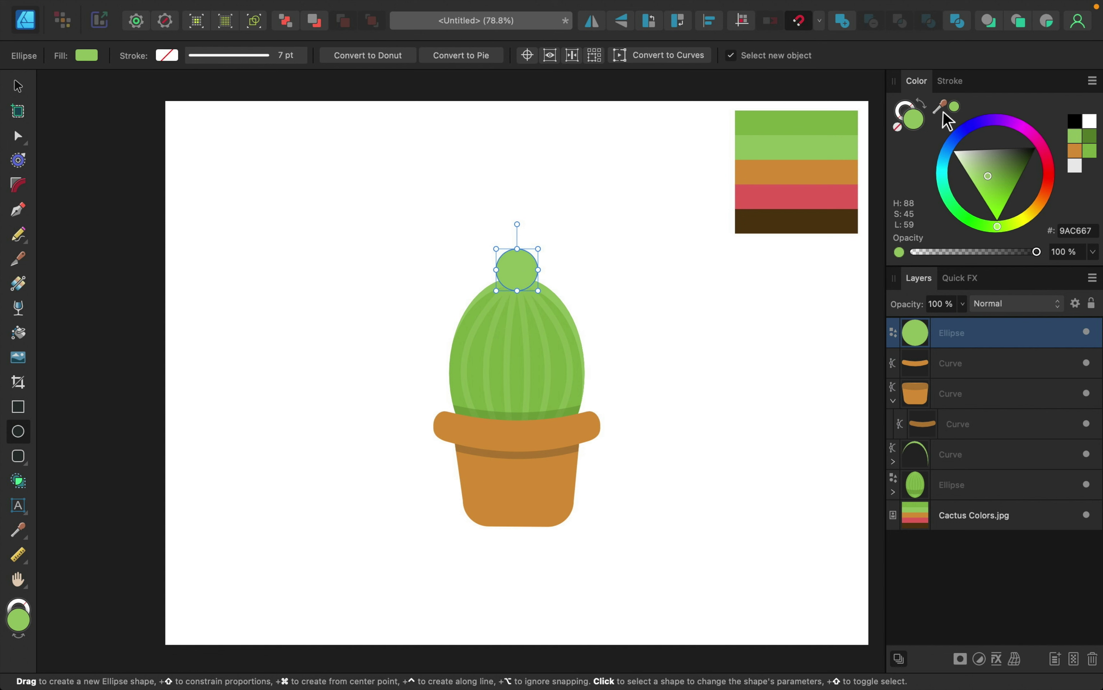
Fill the small circle with the palette's red, #E36765, and place it behind the cactus body.
left_click_drag(946, 109, 833, 201)
left_click(955, 107)
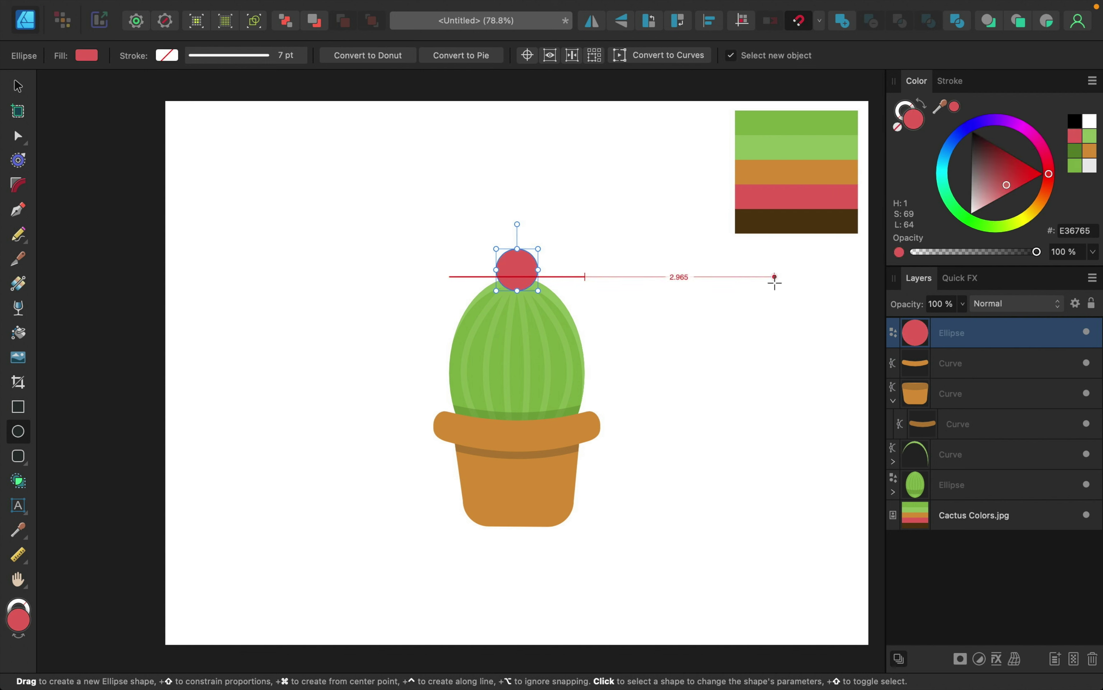
left_click_drag(967, 333, 923, 502)
scroll(566, 313, "up", 4)
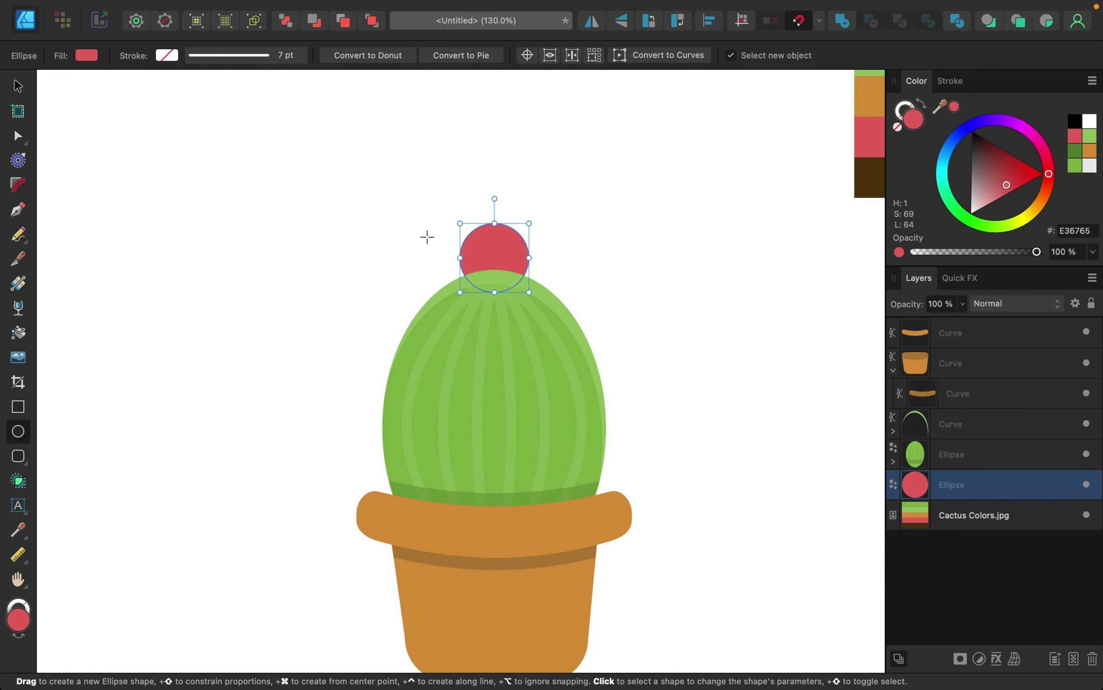
Add a slightly smaller, lower copy of the red circle on each side of the middle one.
left_click(18, 86)
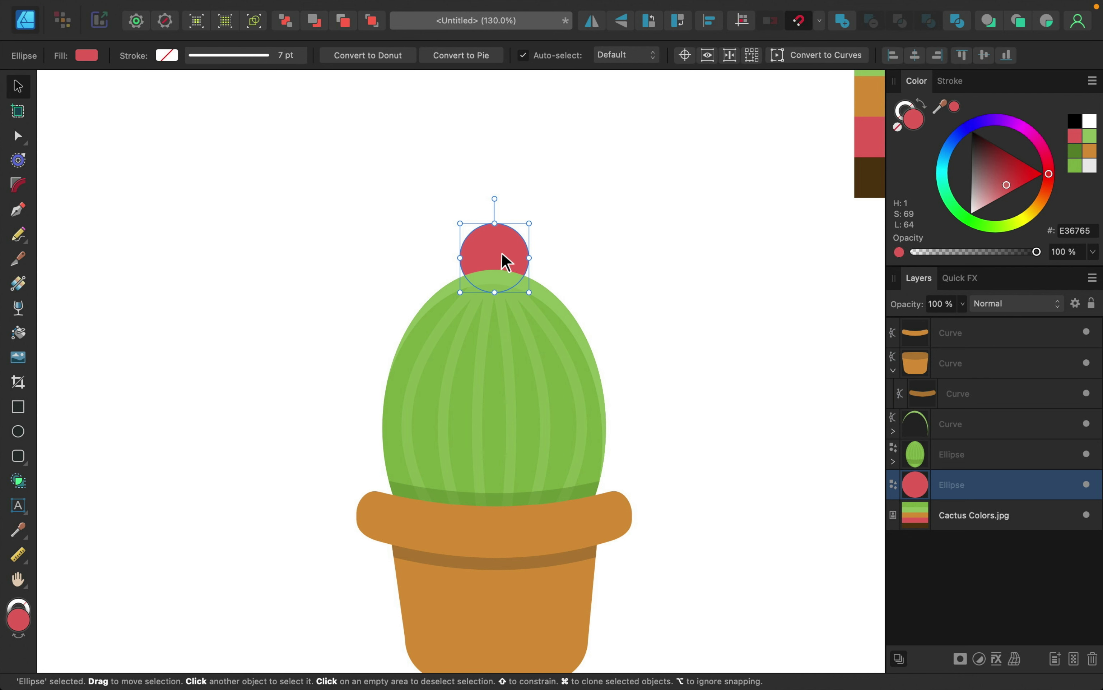
mouse_move(503, 258)
left_mouse_down()
mouse_move(458, 270)
mouse_move(422, 242)
left_mouse_up()
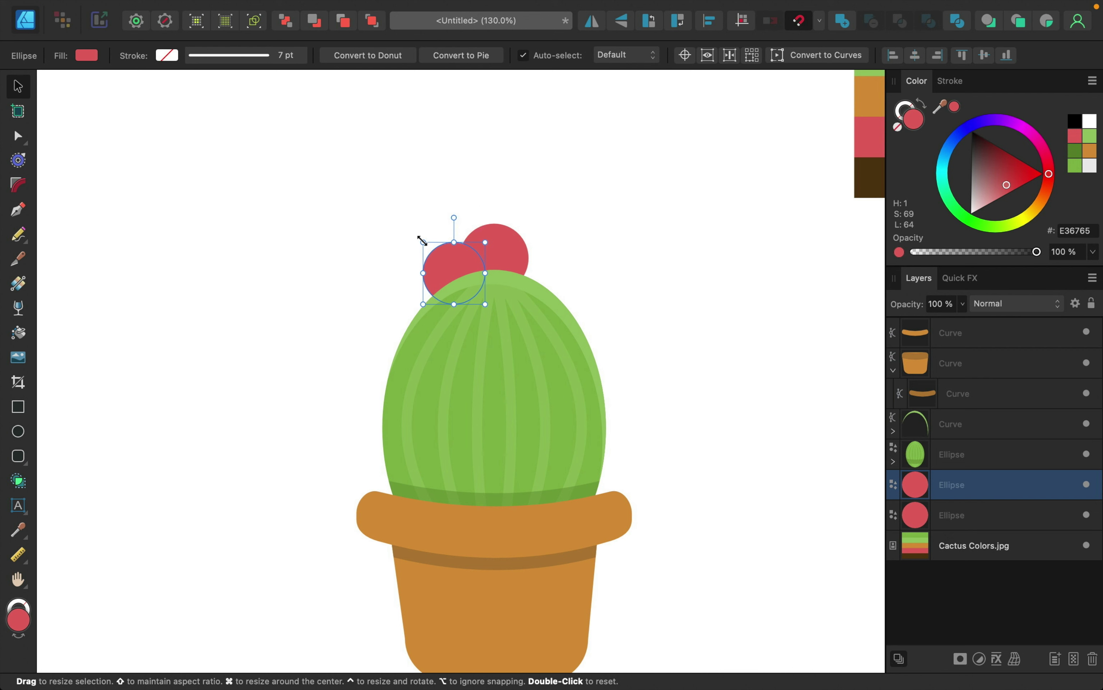
left_click_drag(461, 252, 467, 248)
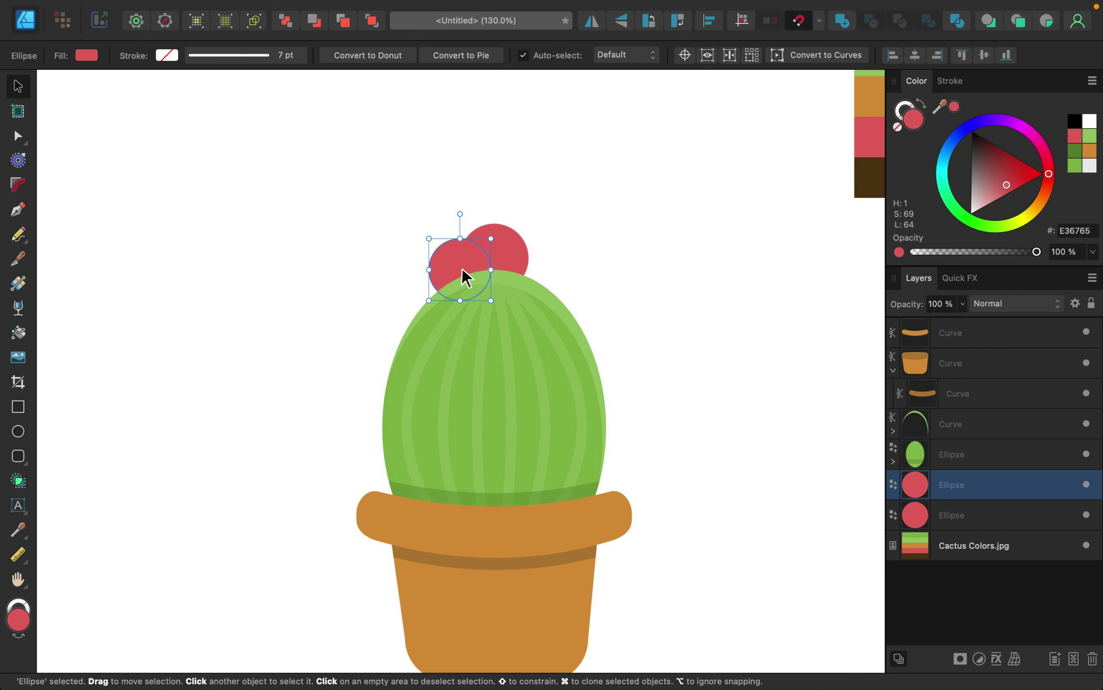
mouse_move(456, 269)
left_mouse_down()
mouse_move(537, 261)
mouse_move(525, 269)
left_mouse_up()
scroll(663, 326, "down", 3)
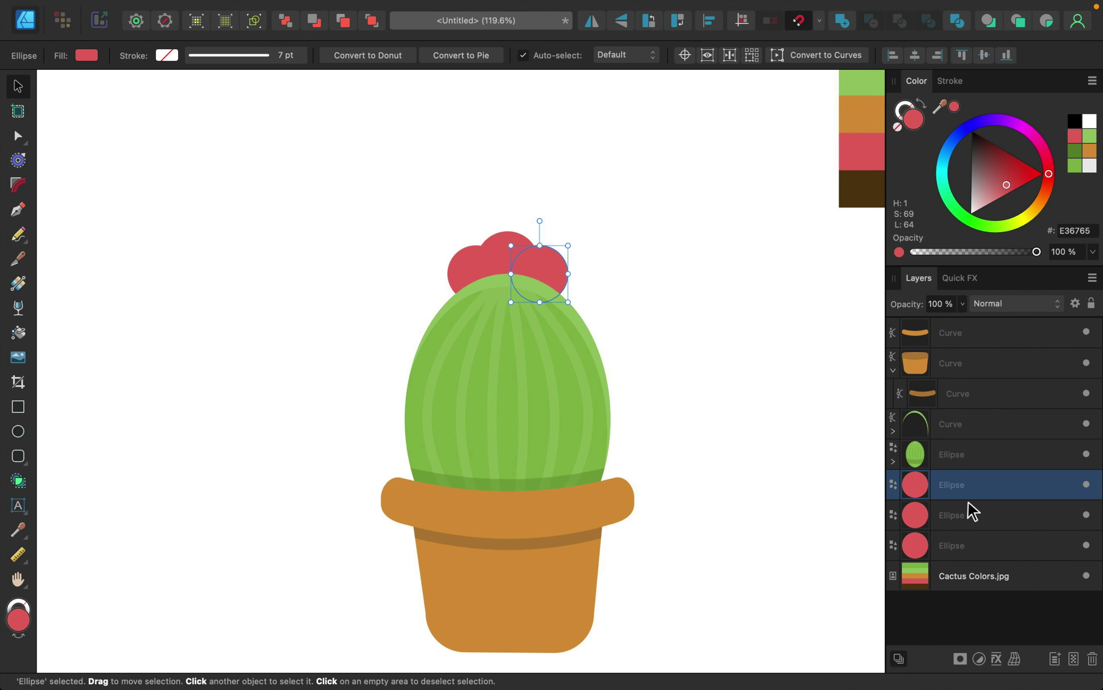
Shift the two side circles together so they sit centred about the middle circle, and deselect them.
left_click(980, 515, "shift")
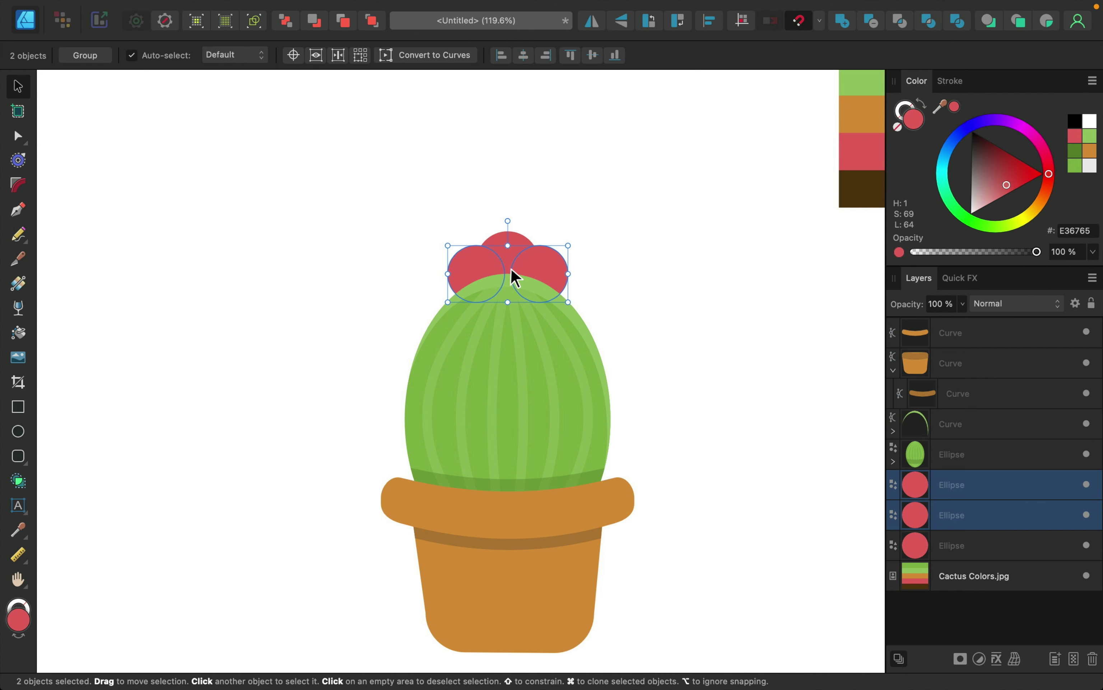
left_click_drag(511, 269, 510, 269)
left_click(645, 303)
scroll(650, 305, "down", 2)
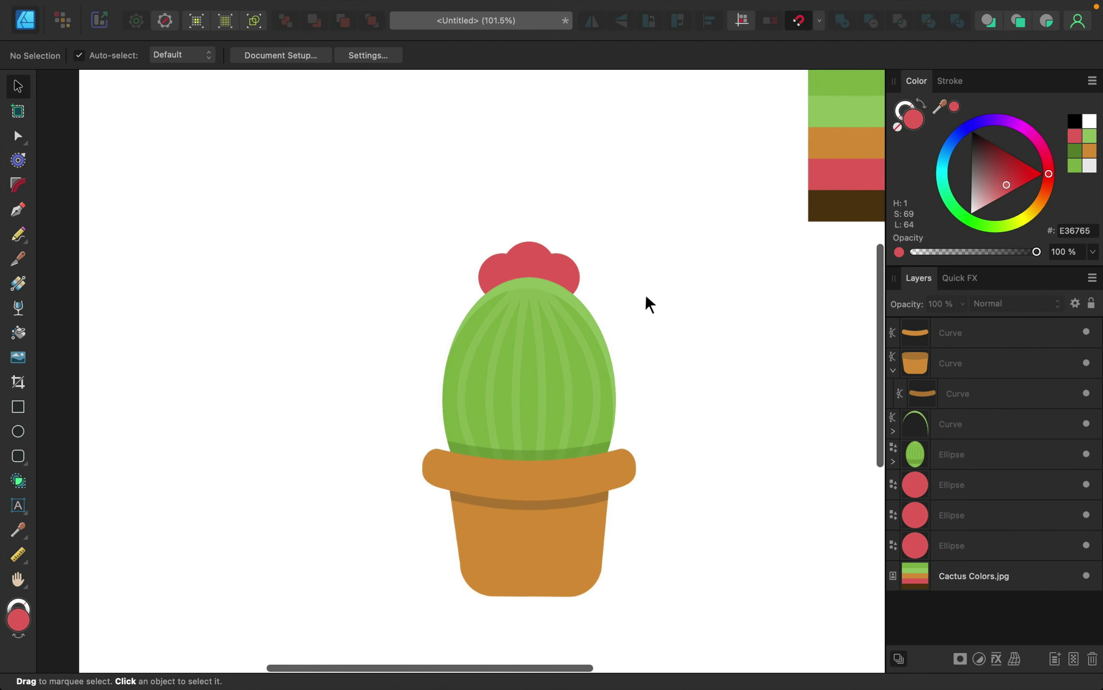
scroll(649, 304, "down", 1)
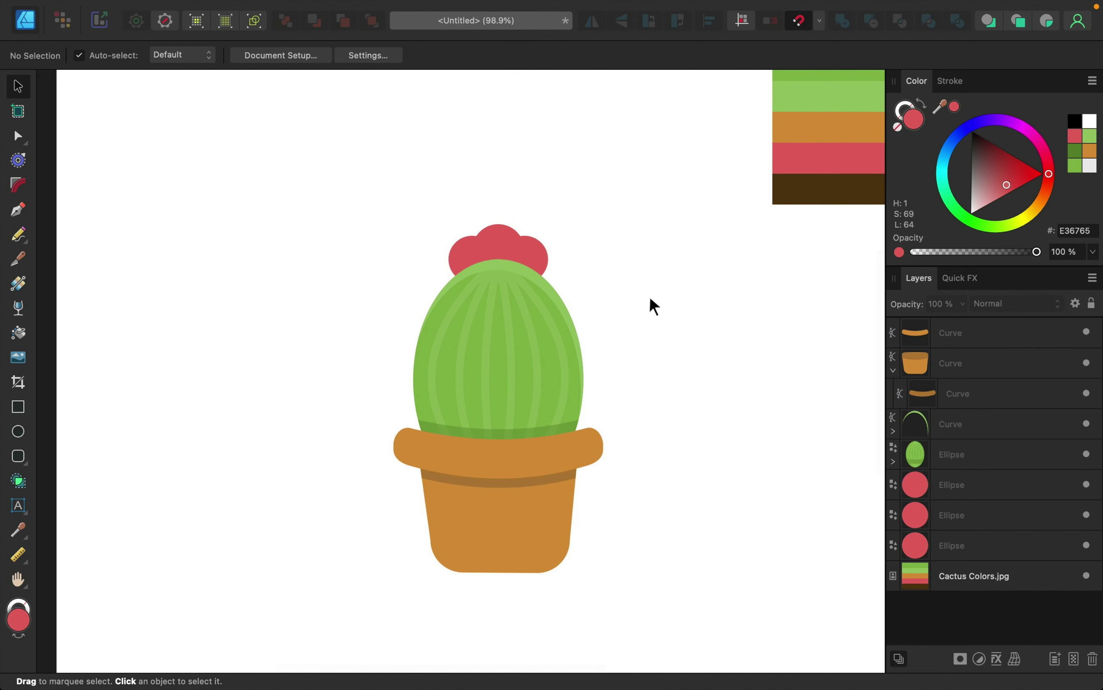
Merge the three red circles into a single flower shape with the Add operation.
left_click(957, 488)
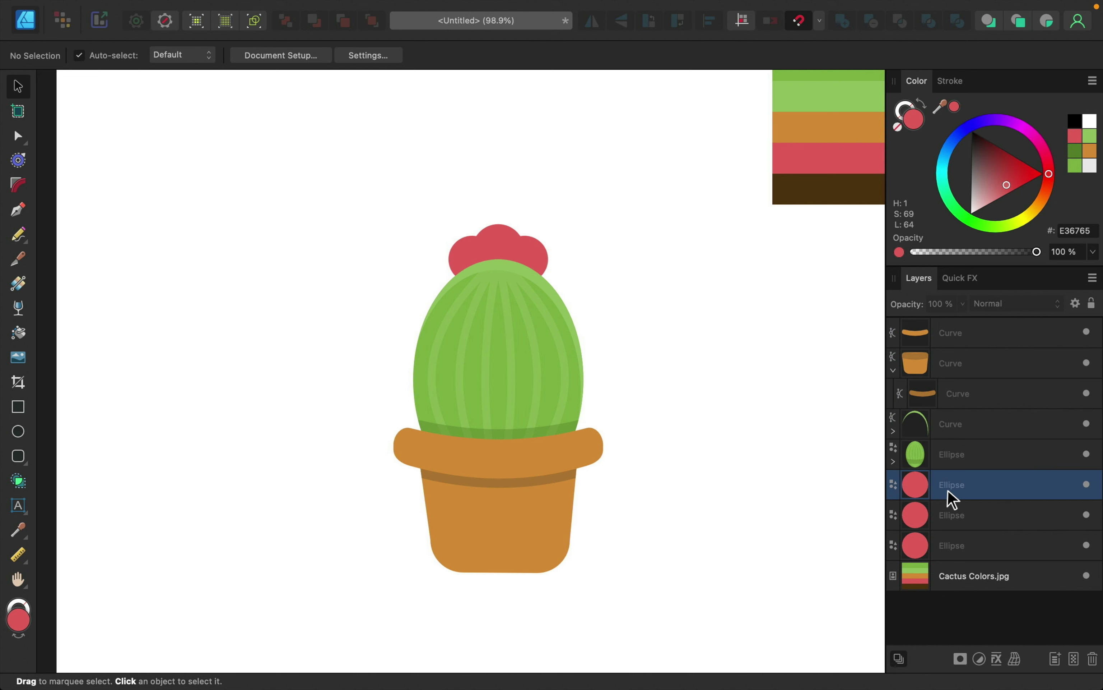
left_click(971, 557, "shift")
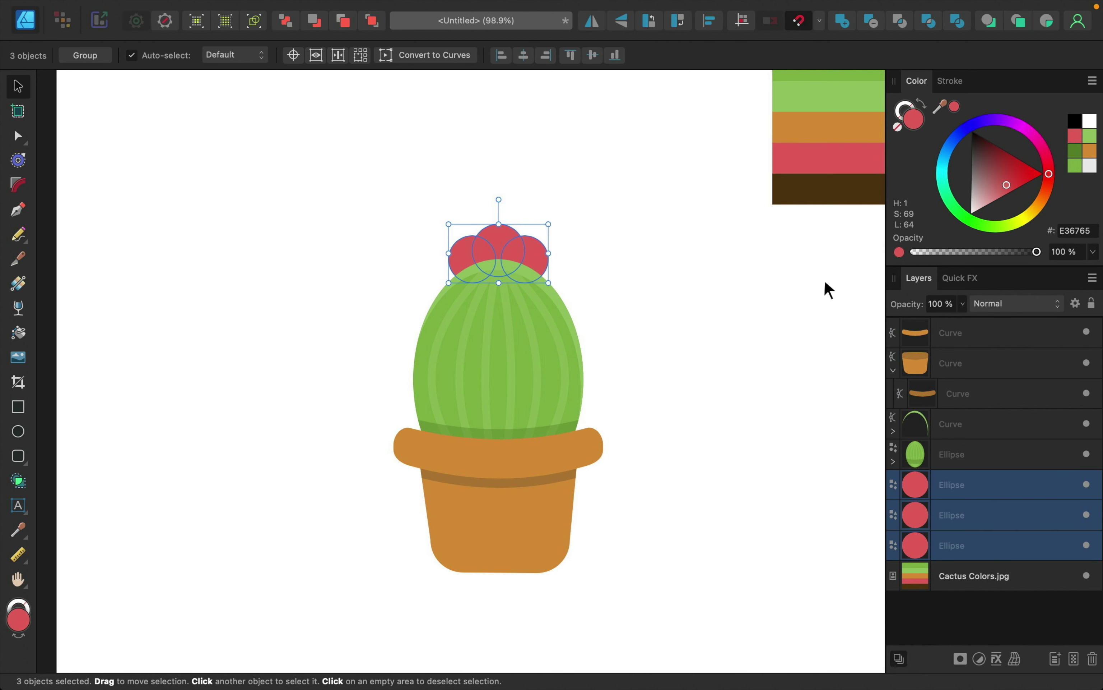
left_click(847, 27)
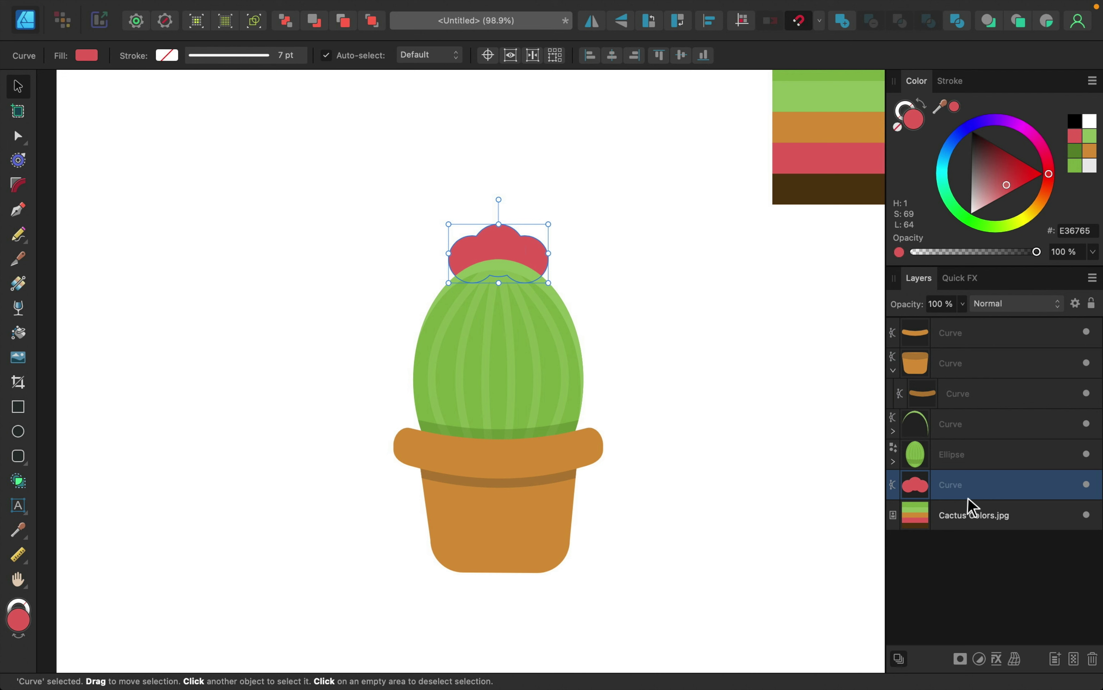
Create an enlarged copy of the flower behind the original with a lighter pink fill, #F79897.
key("super+j")
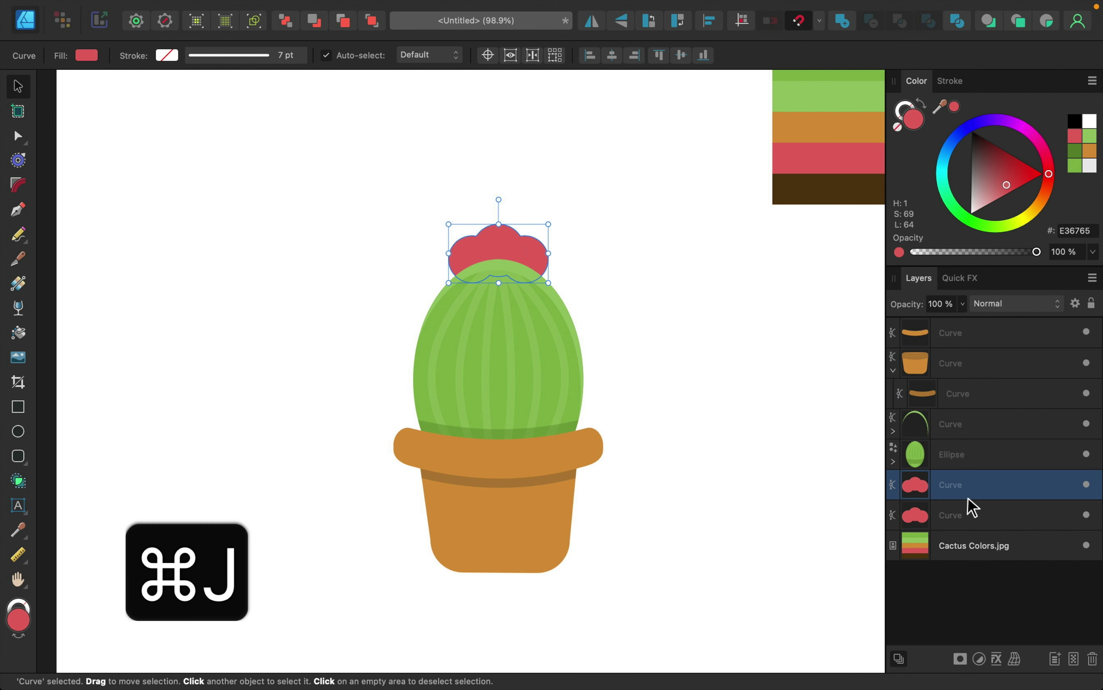
left_click(958, 521)
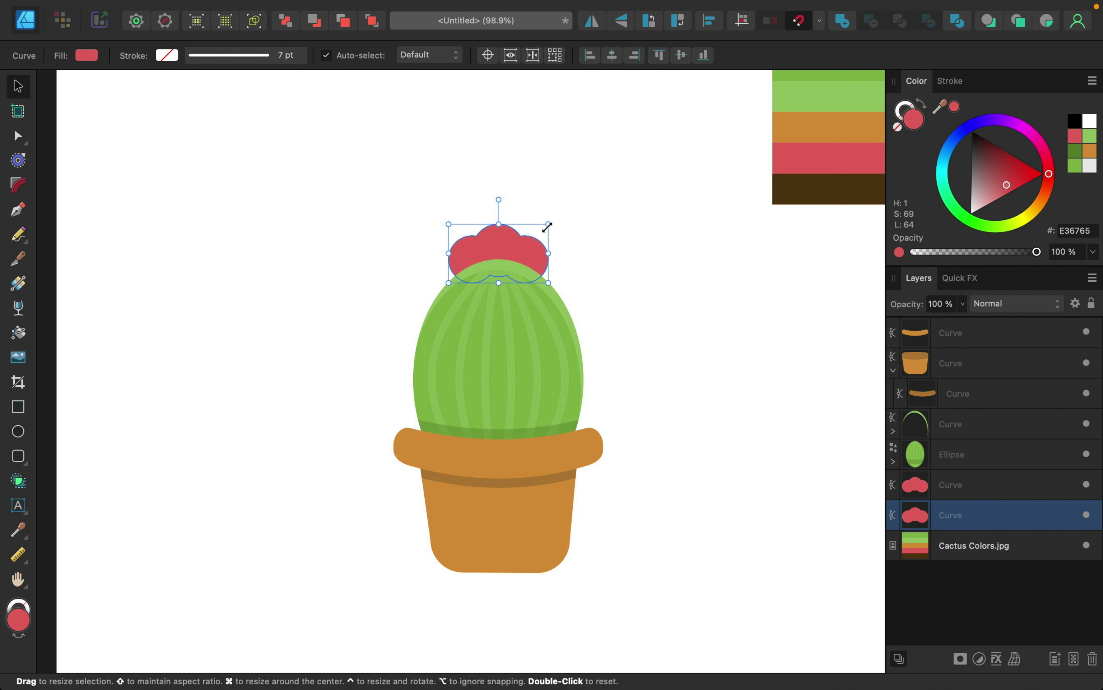
mouse_move(547, 226)
left_mouse_down()
mouse_move(570, 213)
mouse_move(527, 231)
left_mouse_up()
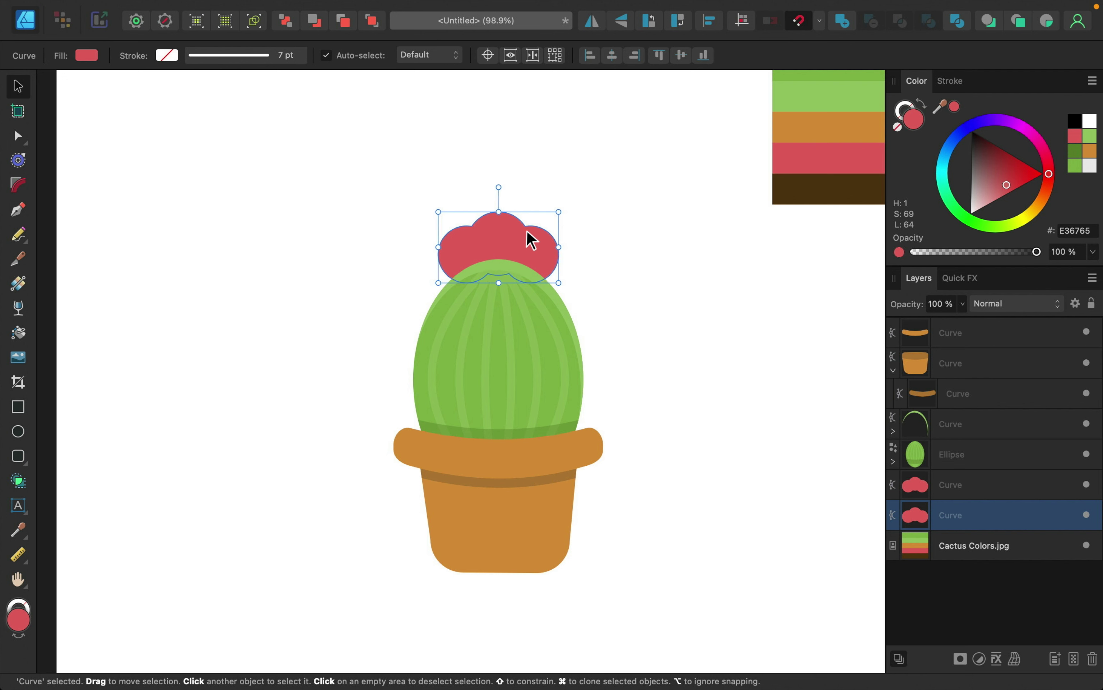
left_click(1006, 185)
mouse_move(1006, 185)
left_mouse_down()
mouse_move(988, 197)
mouse_move(998, 196)
left_mouse_up()
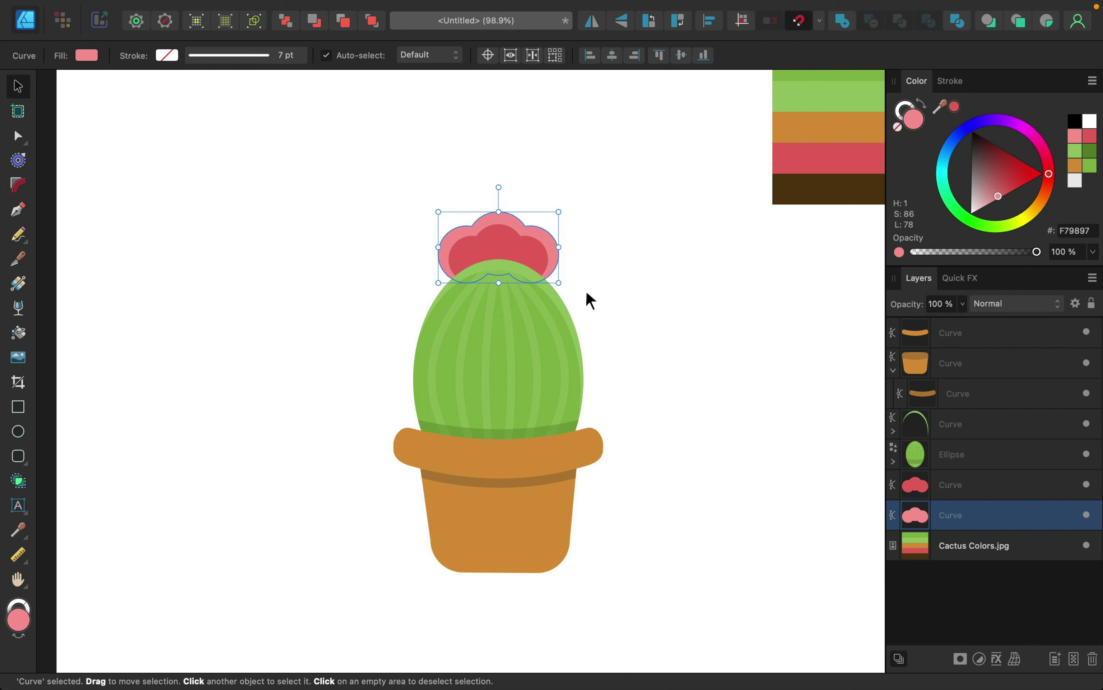
Scale the red and pink flower shapes down together slightly on top of the cactus, and deselect them.
scroll(580, 287, "down", 3)
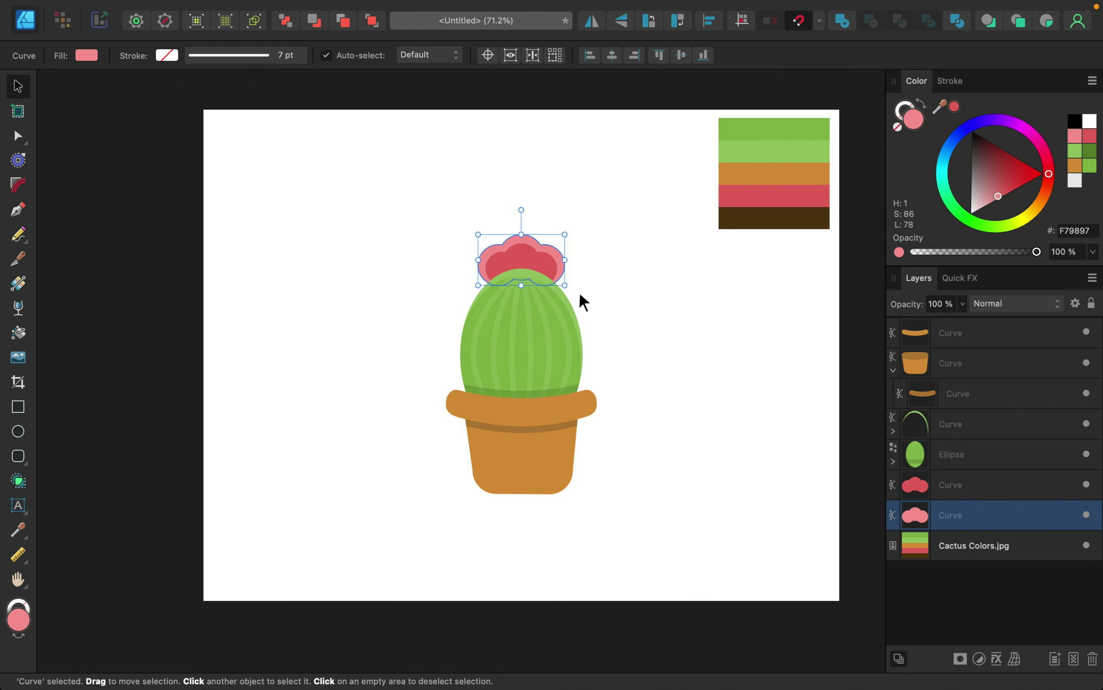
left_click(976, 492, "shift")
left_click_drag(565, 233, 533, 255)
left_click(653, 296)
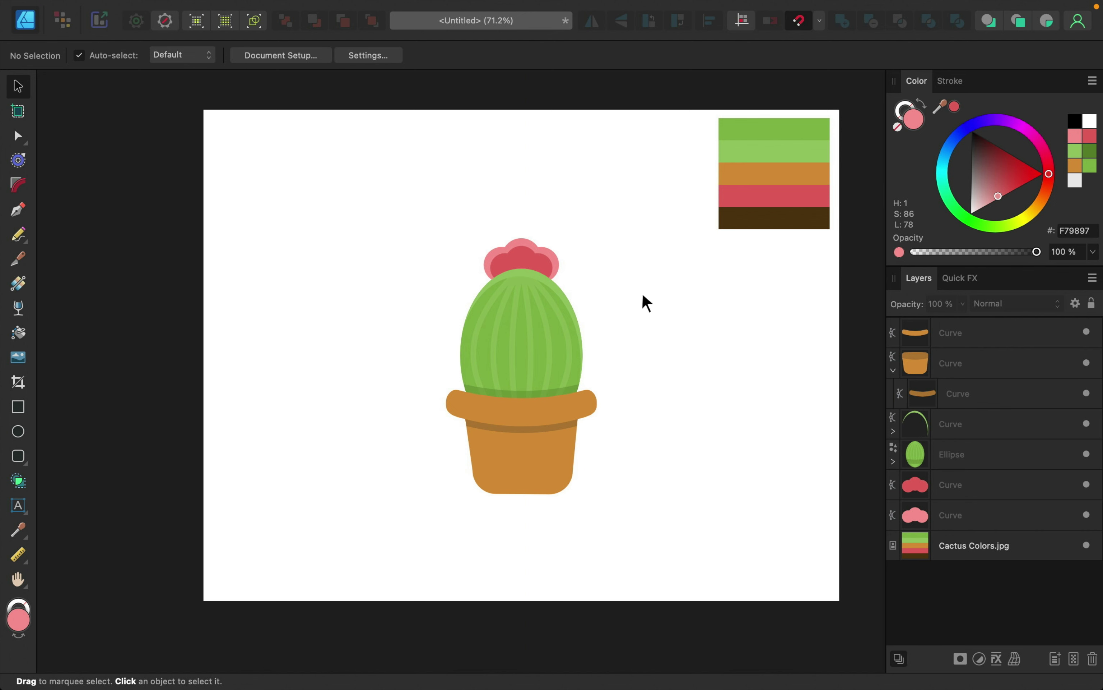
Draw a tiny horizontal pink rounded rectangle on the blank canvas beside the cactus and round its corners to 50%.
left_click(19, 456)
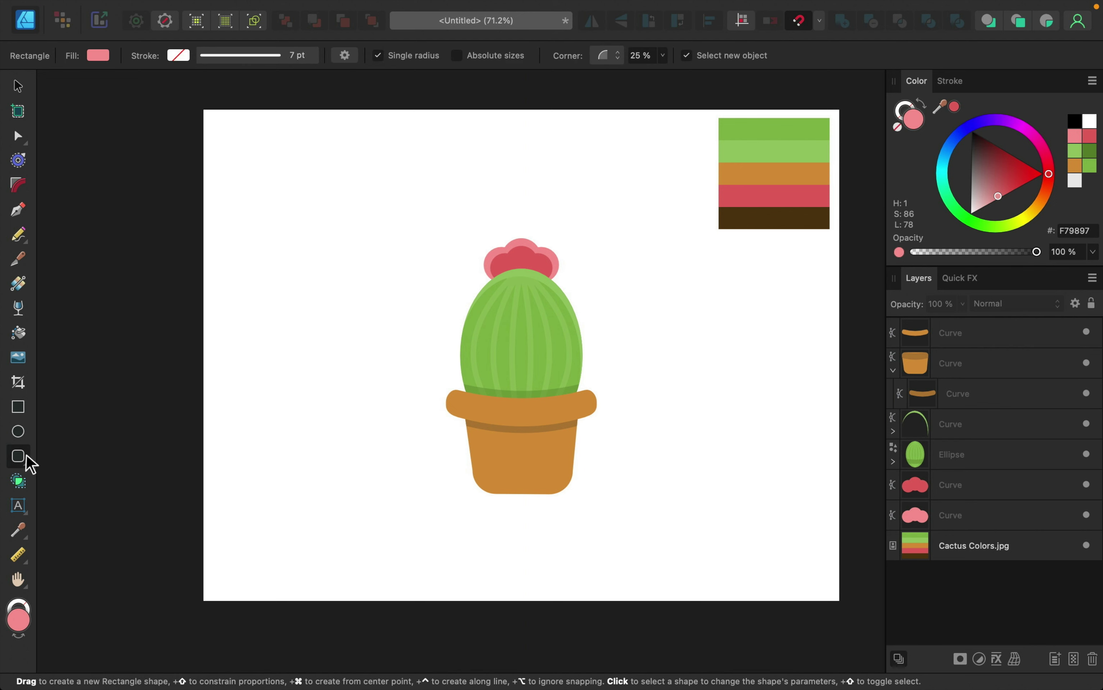
scroll(360, 345, "up", 3)
left_click_drag(403, 311, 454, 326)
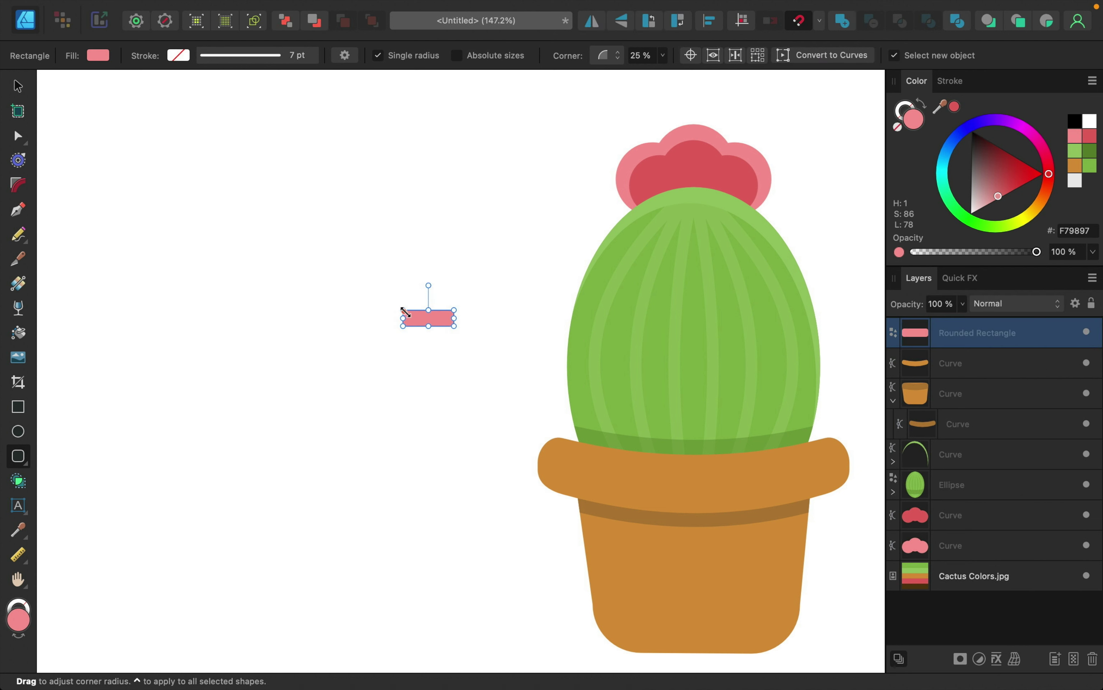
left_click_drag(404, 310, 437, 335)
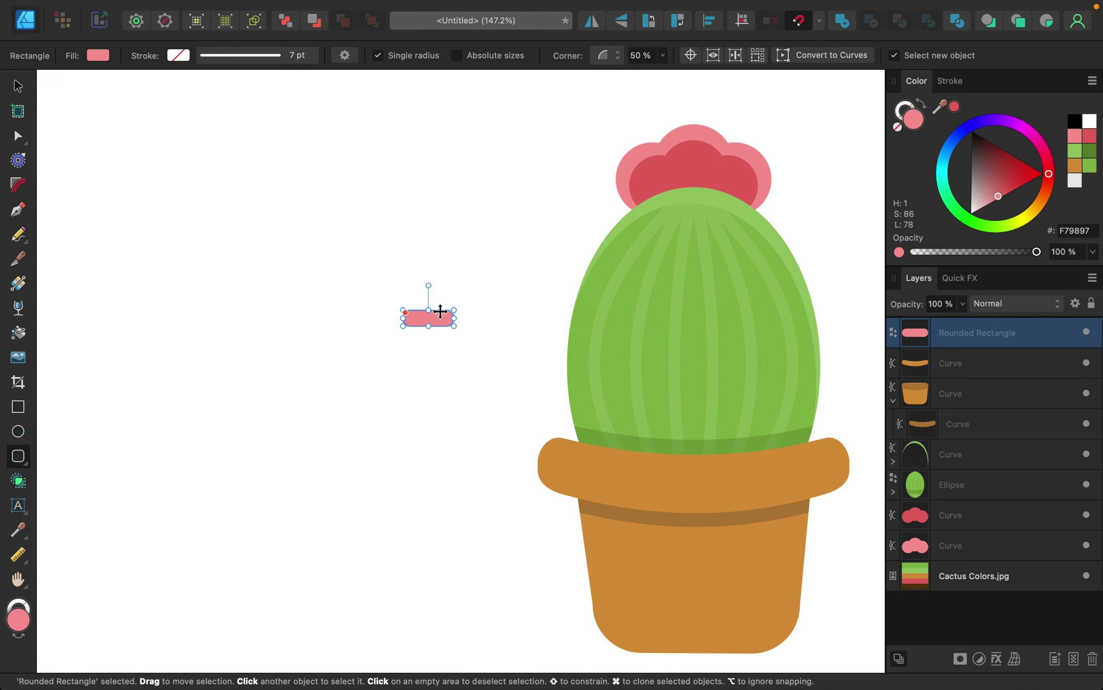
Position the pink rounded rectangle across the cactus's left edge and fill it with the palette's top green, #86B74C.
left_click_drag(439, 310, 577, 347)
scroll(577, 347, "down", 3)
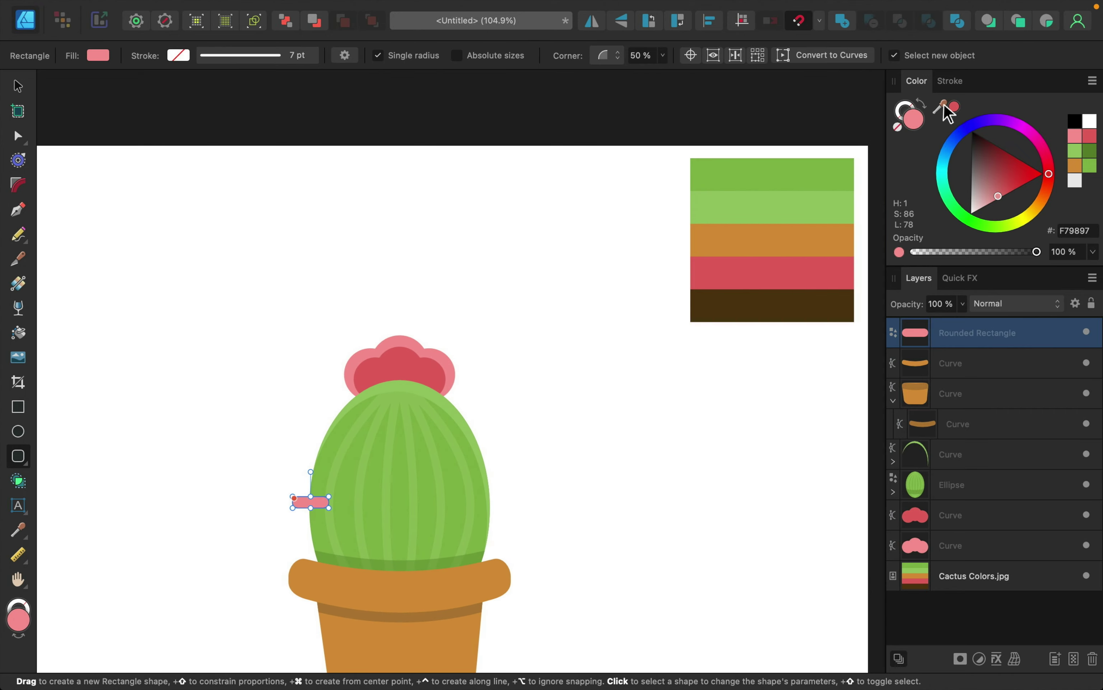
left_click_drag(953, 111, 812, 173)
left_click(954, 110)
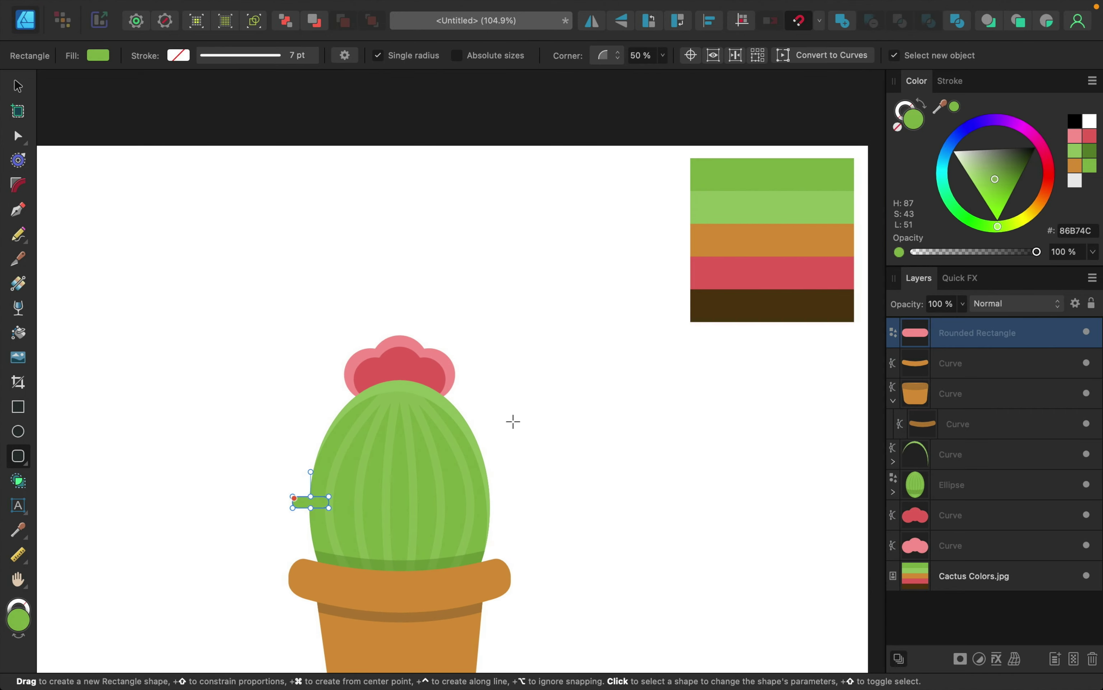
Place the green rounded rectangle behind the cactus and flower, directly above the Cactus Colors.jpg layer, so it forms a spine.
scroll(456, 438, "up", 5)
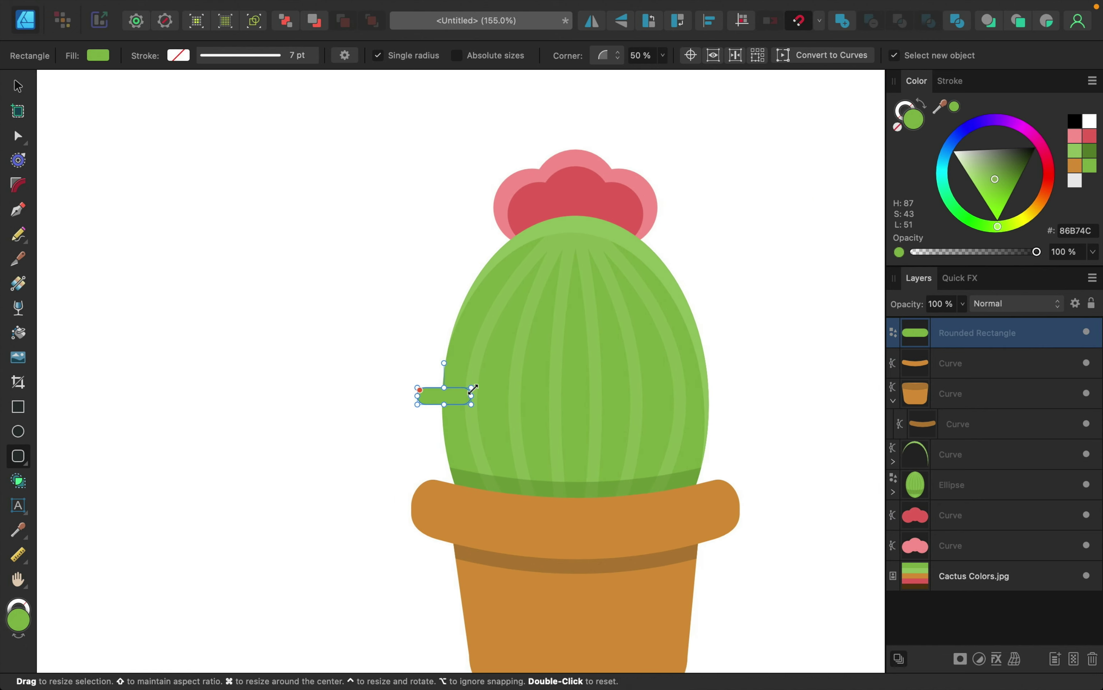
scroll(487, 387, "up", 5)
scroll(446, 408, "down", 5)
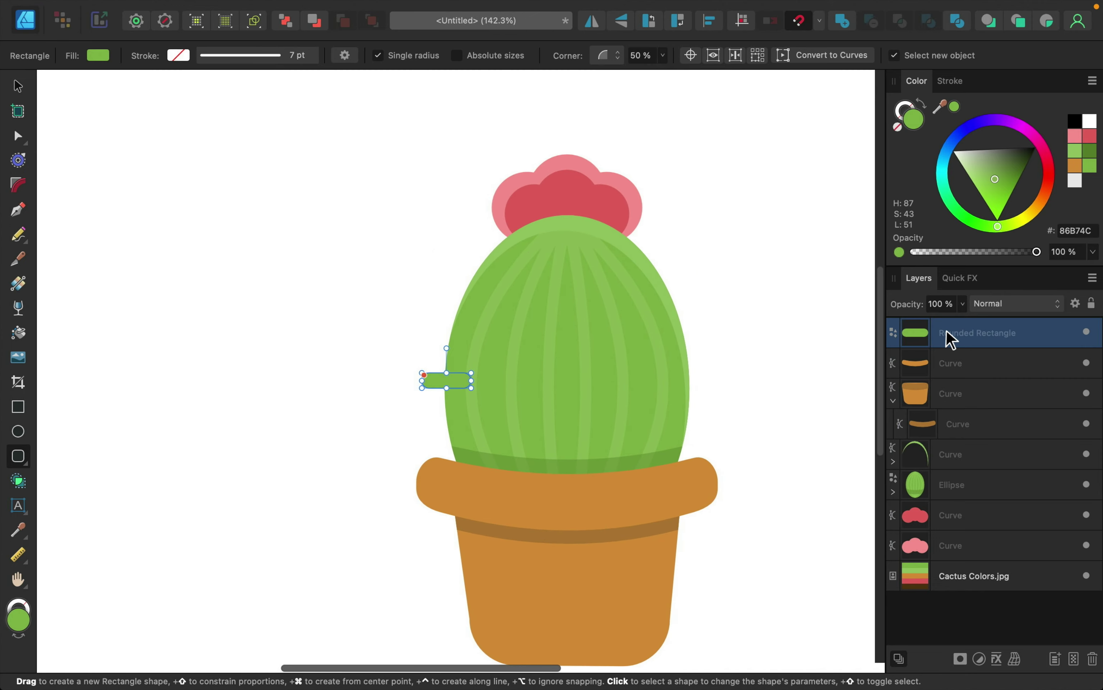
left_click_drag(947, 338, 915, 570)
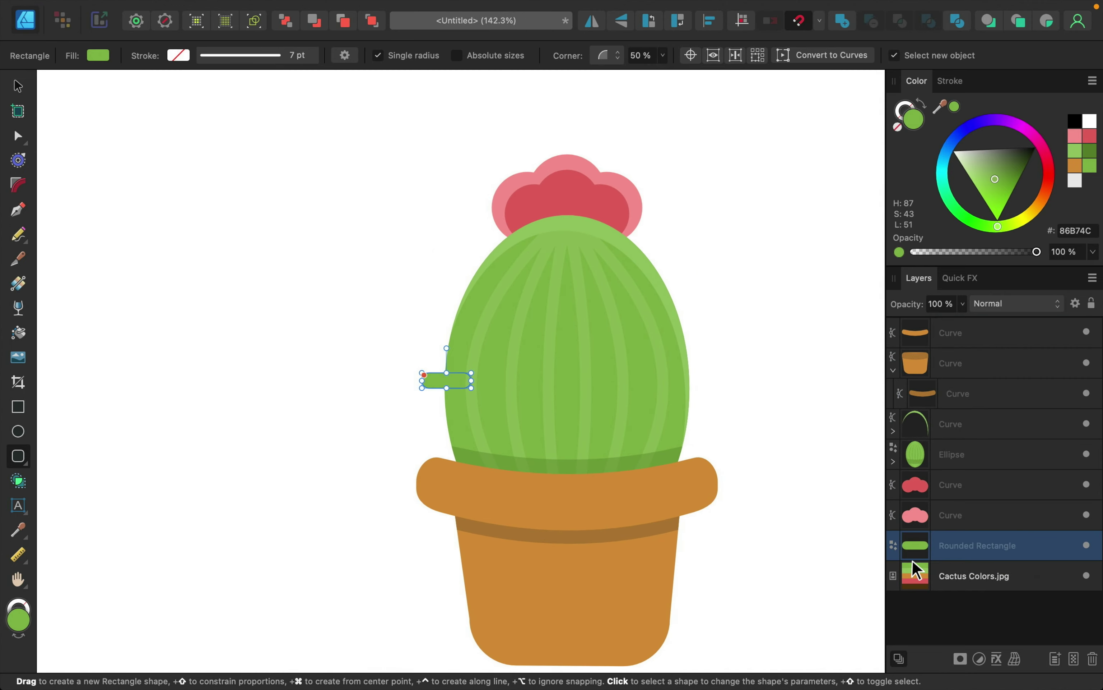
scroll(394, 402, "up", 4)
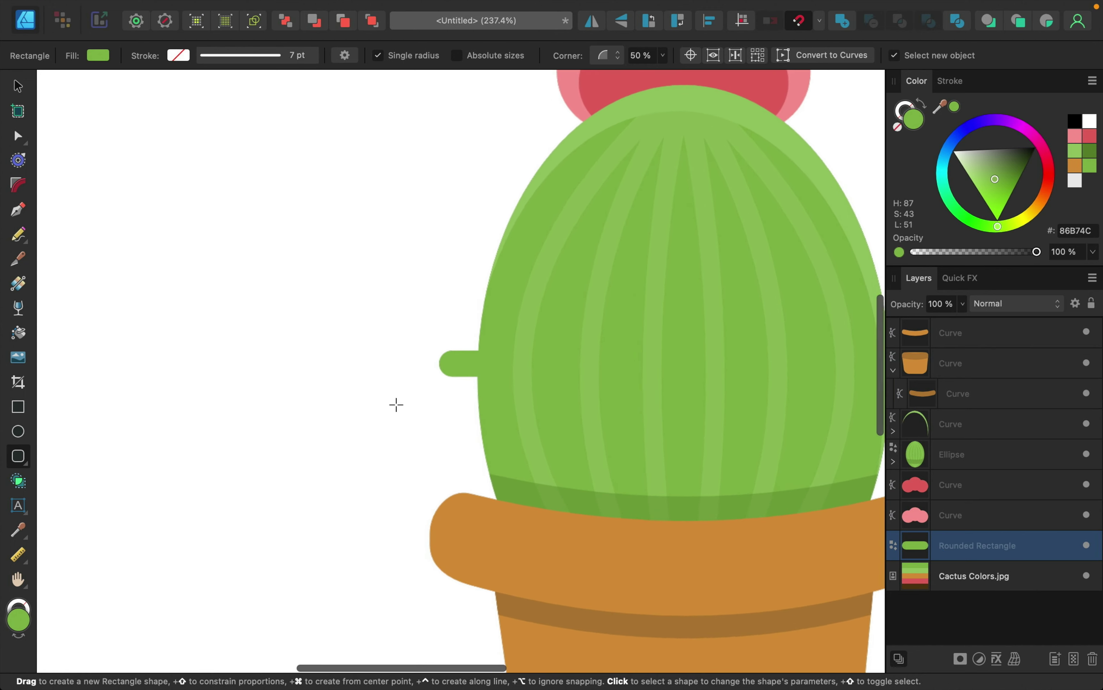
scroll(396, 404, "up", 3)
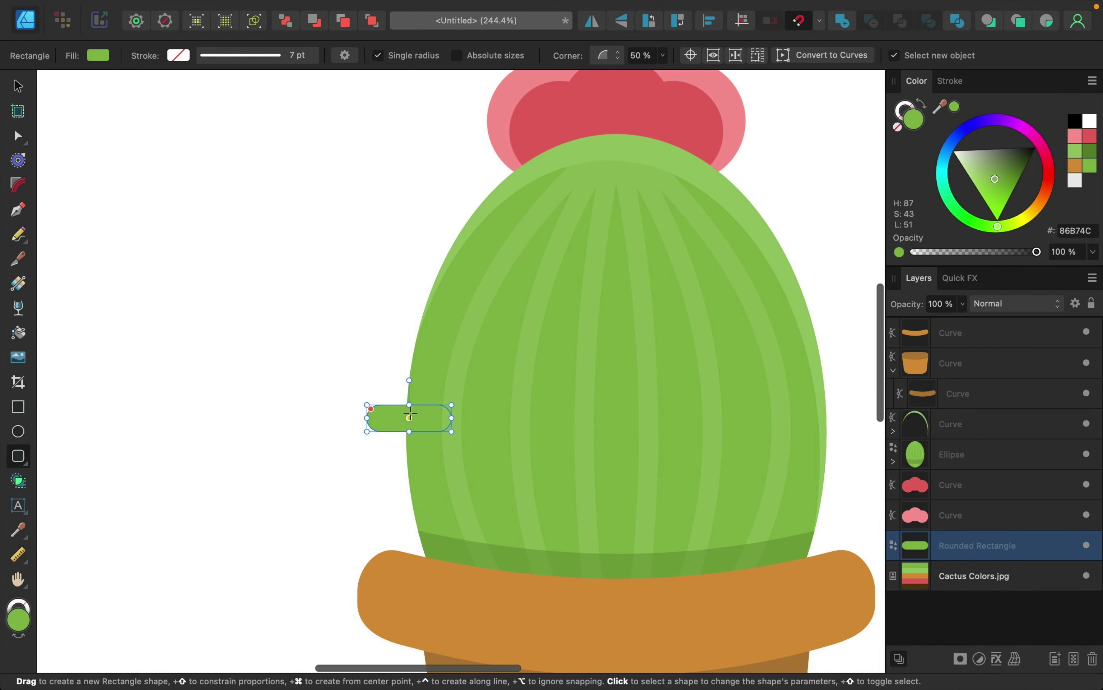
Shift the spine slightly outward from the cactus's left edge and fine-tune its rotation.
left_click(17, 86)
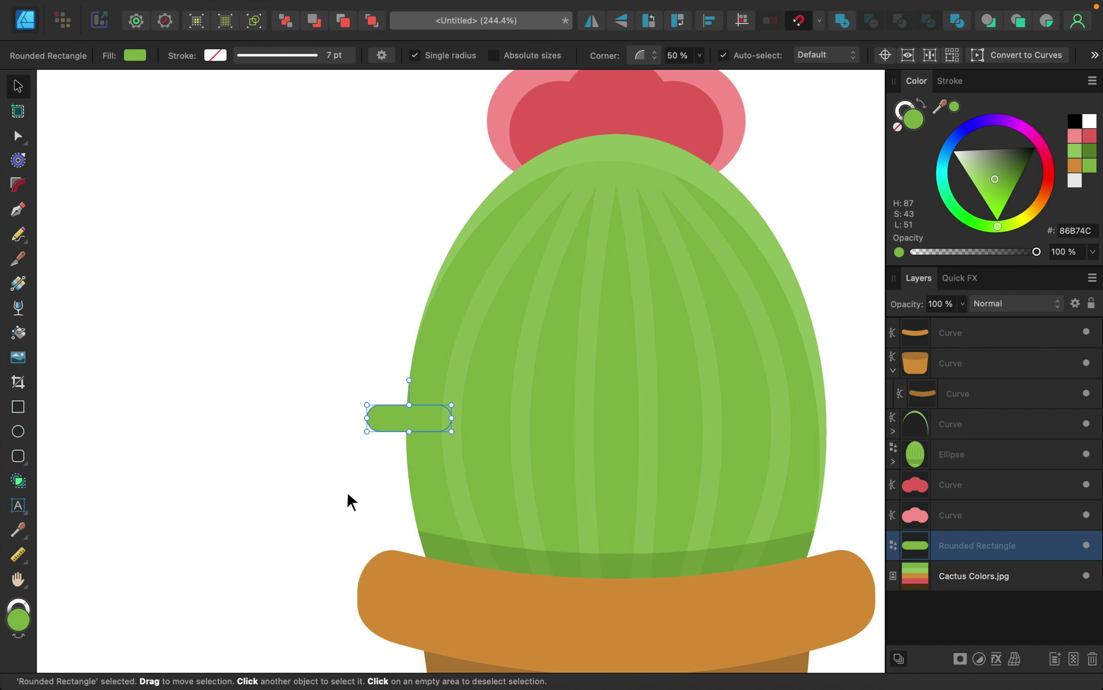
scroll(408, 401, "up", 3)
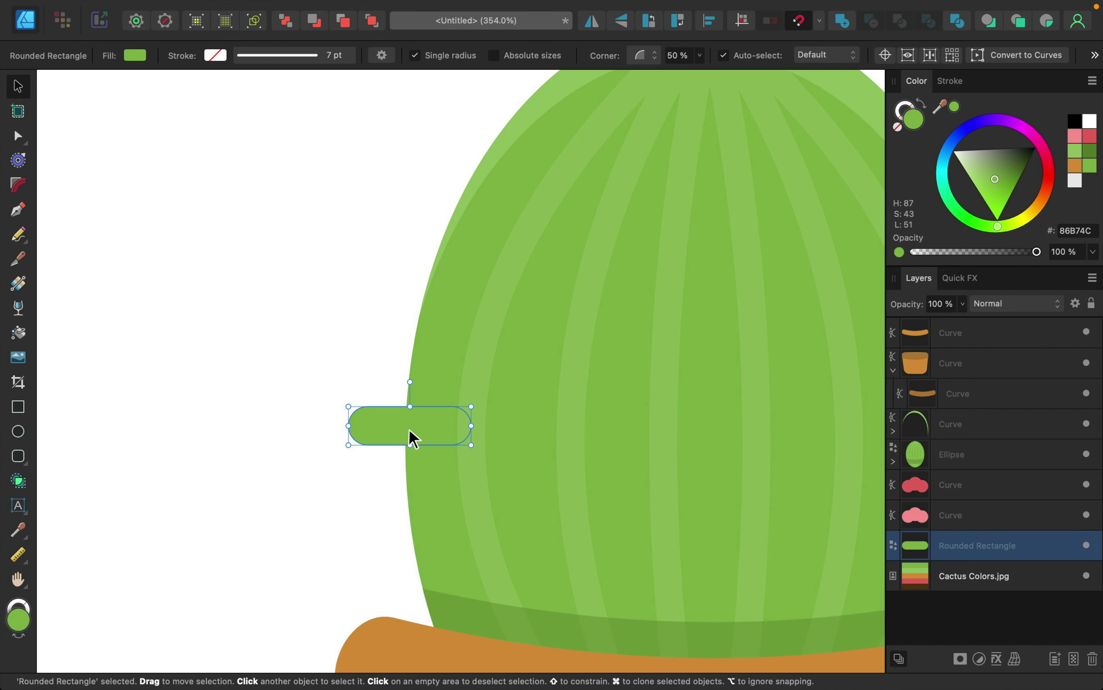
left_click_drag(431, 436, 424, 436)
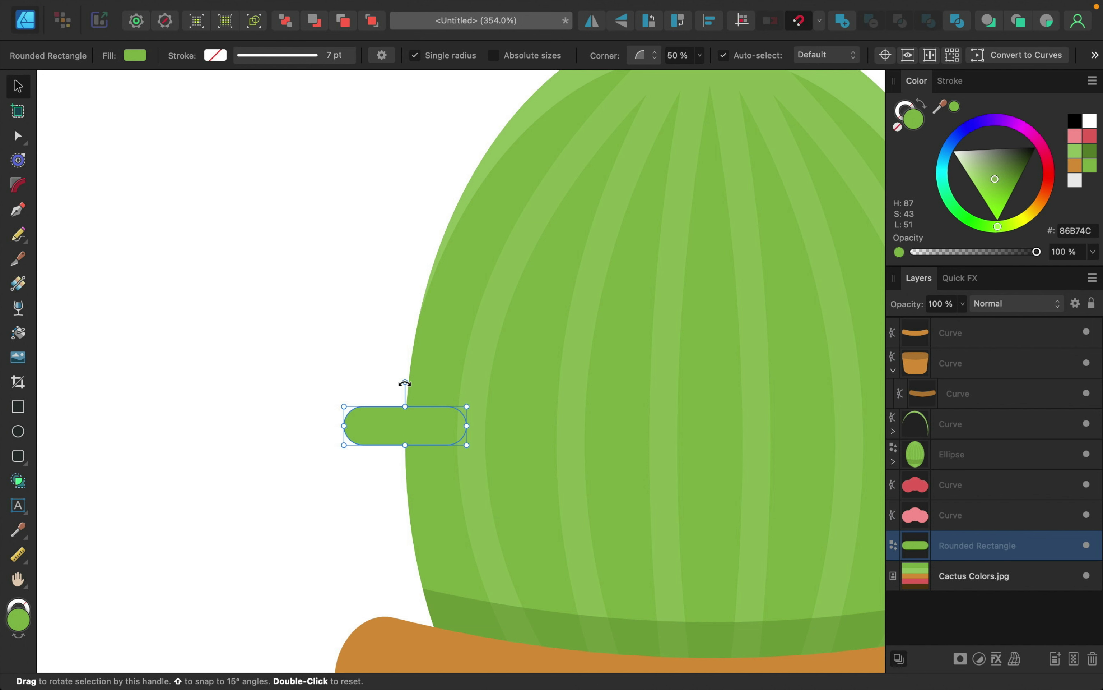
left_click_drag(405, 383, 405, 383)
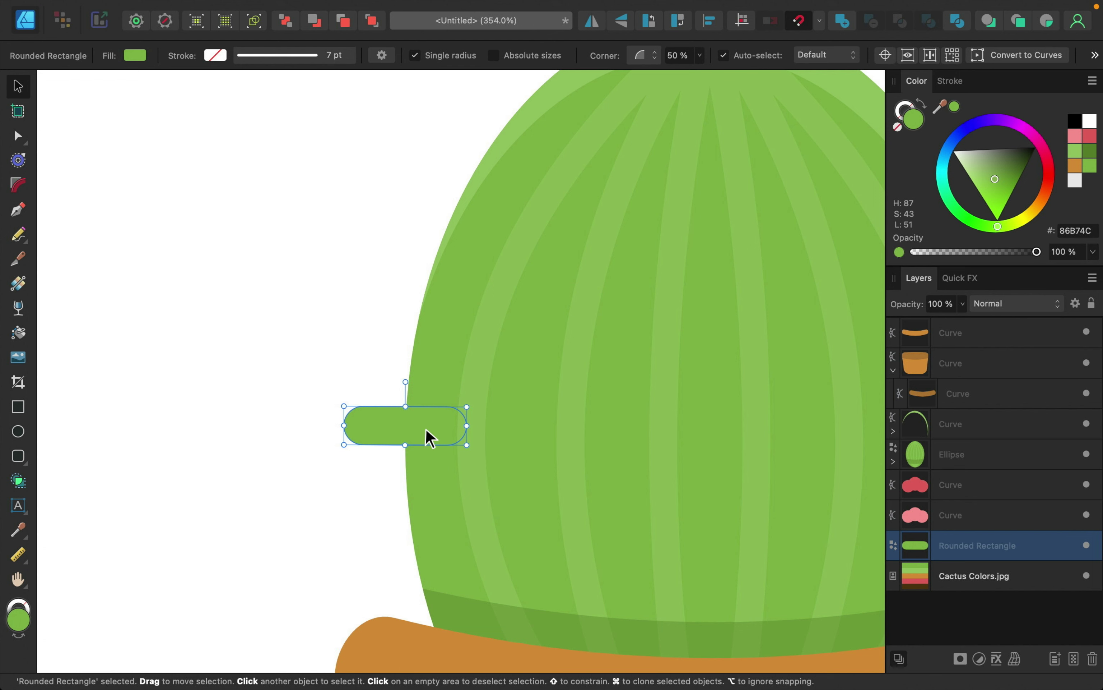
Duplicate the spine just above the pot rim and rotate the copy to follow the cactus's lower left curve.
scroll(426, 433, "down", 3)
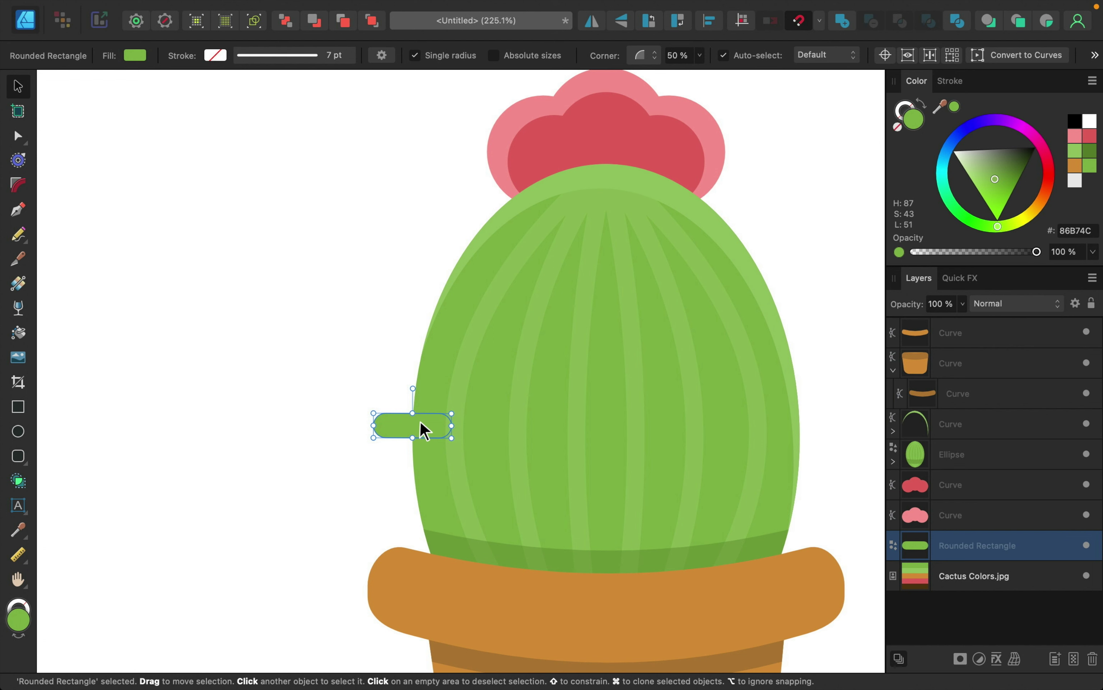
left_click_drag(421, 429, 426, 513)
scroll(424, 513, "up", 5)
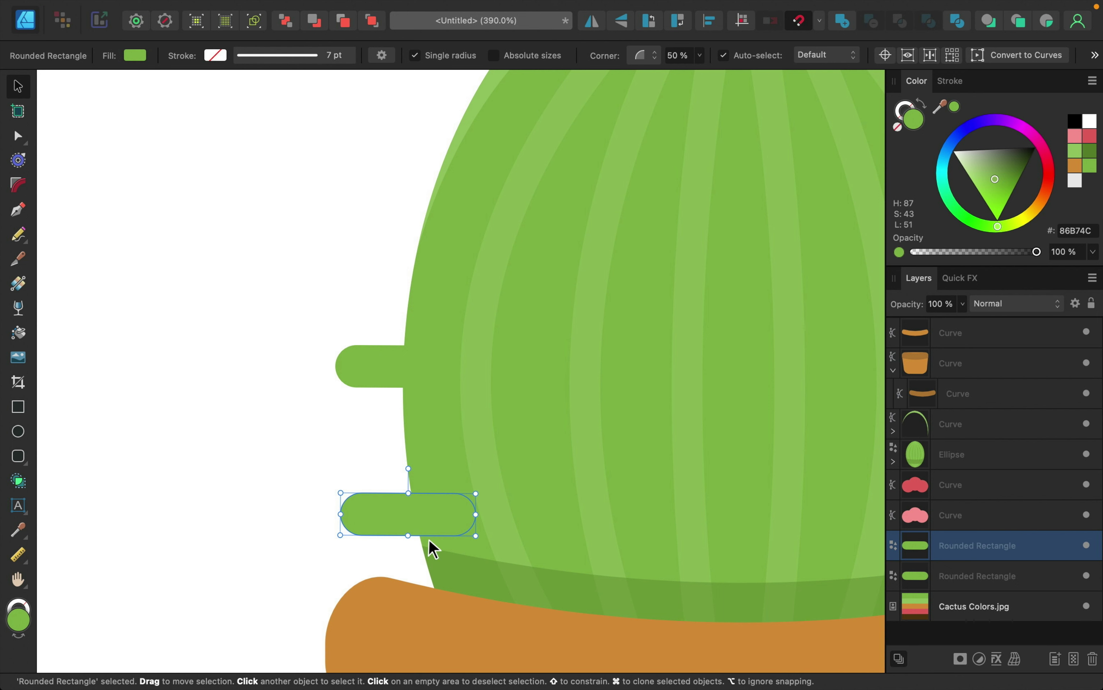
left_click_drag(408, 465, 427, 500)
scroll(427, 500, "down", 5)
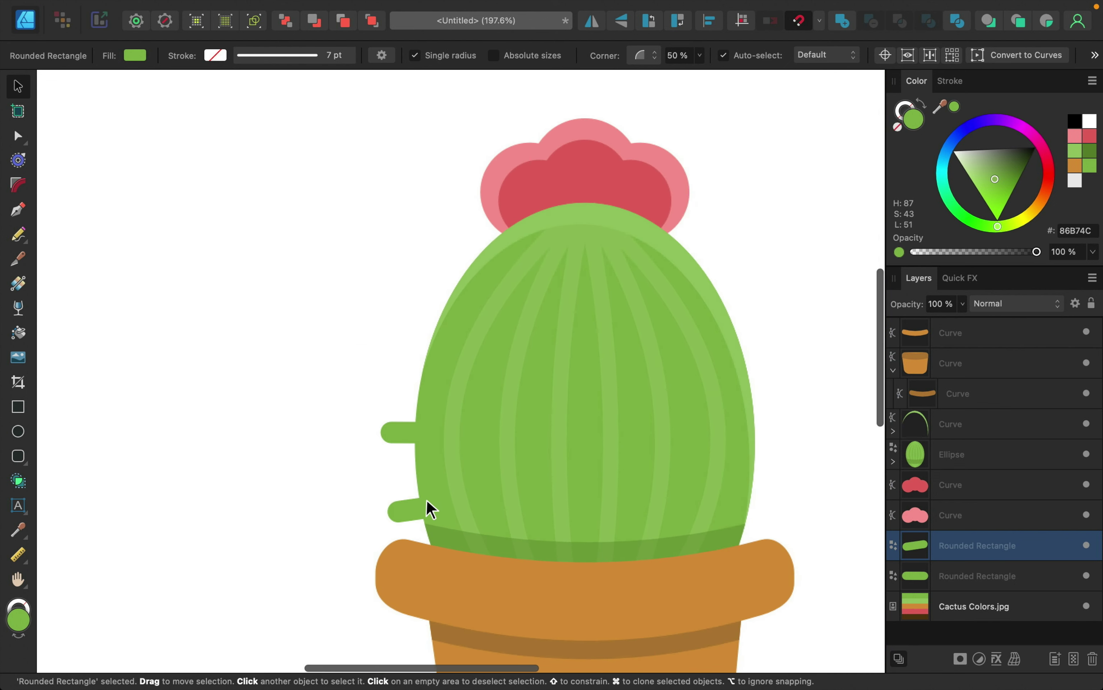
Create three more spine copies up the cactus's left side, rotating each to point outward from the curve.
scroll(427, 500, "up", 2)
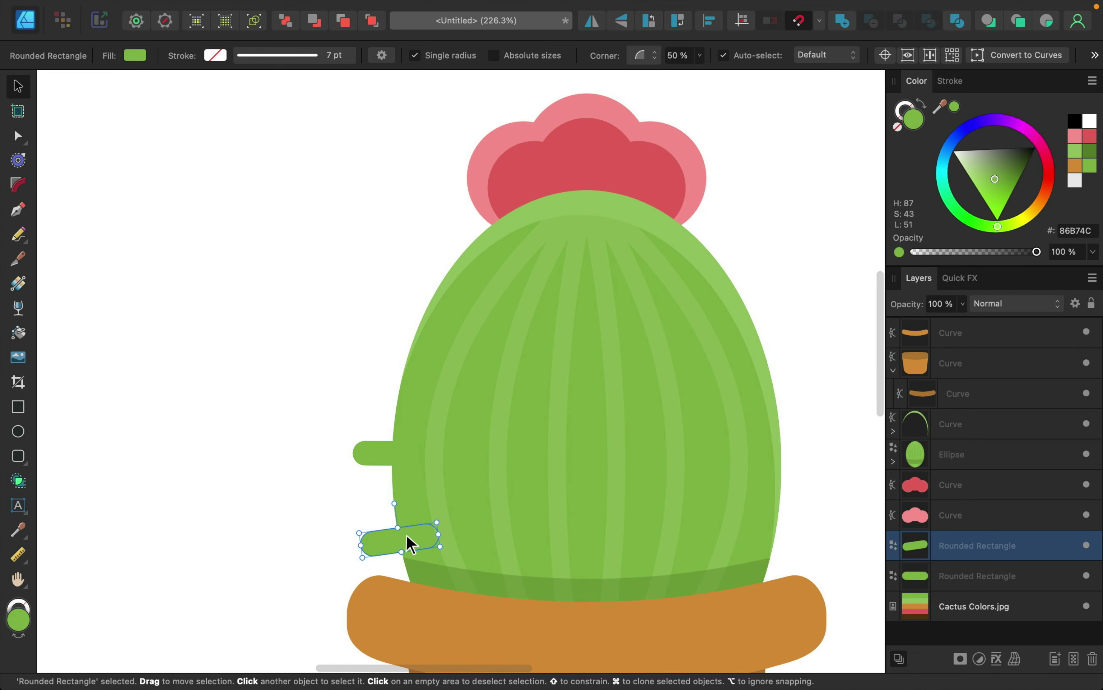
mouse_move(408, 535)
left_mouse_down()
mouse_move(399, 388)
mouse_move(413, 424)
mouse_move(408, 365)
left_mouse_up()
scroll(396, 385, "up", 3)
scroll(413, 424, "up", 4)
left_click_drag(393, 325, 410, 330)
left_click_drag(418, 394, 464, 326)
left_click_drag(519, 292, 480, 296)
scroll(479, 295, "down", 4)
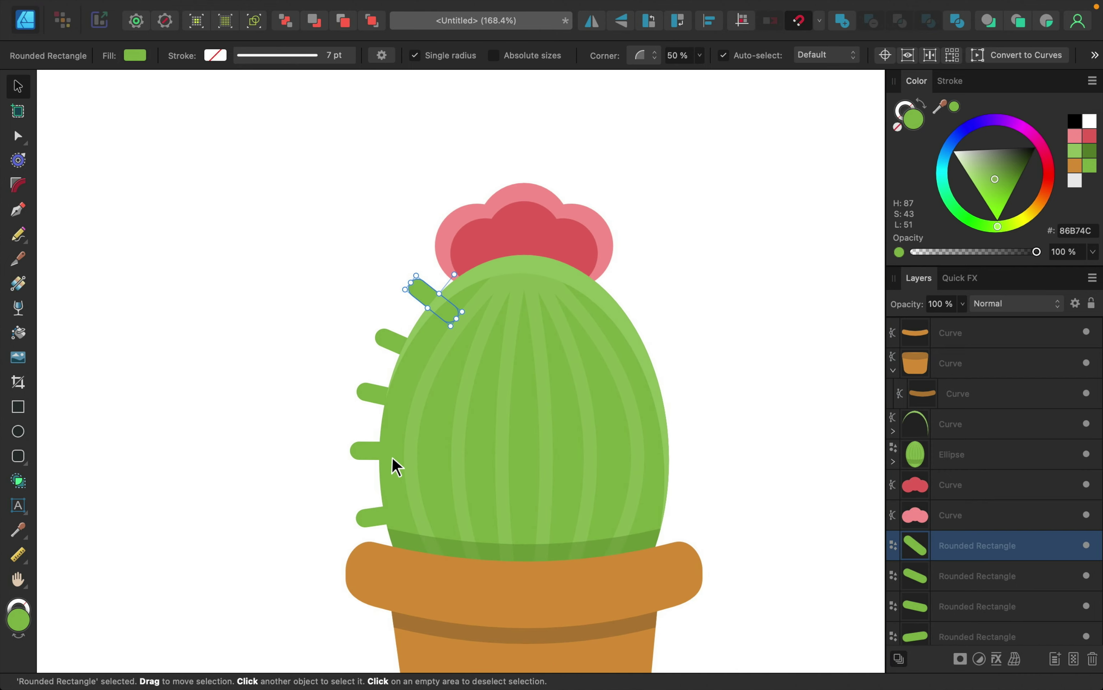
Nudge the horizontal spine and the two spines above it down one large increment each to even their spacing.
left_click(372, 455)
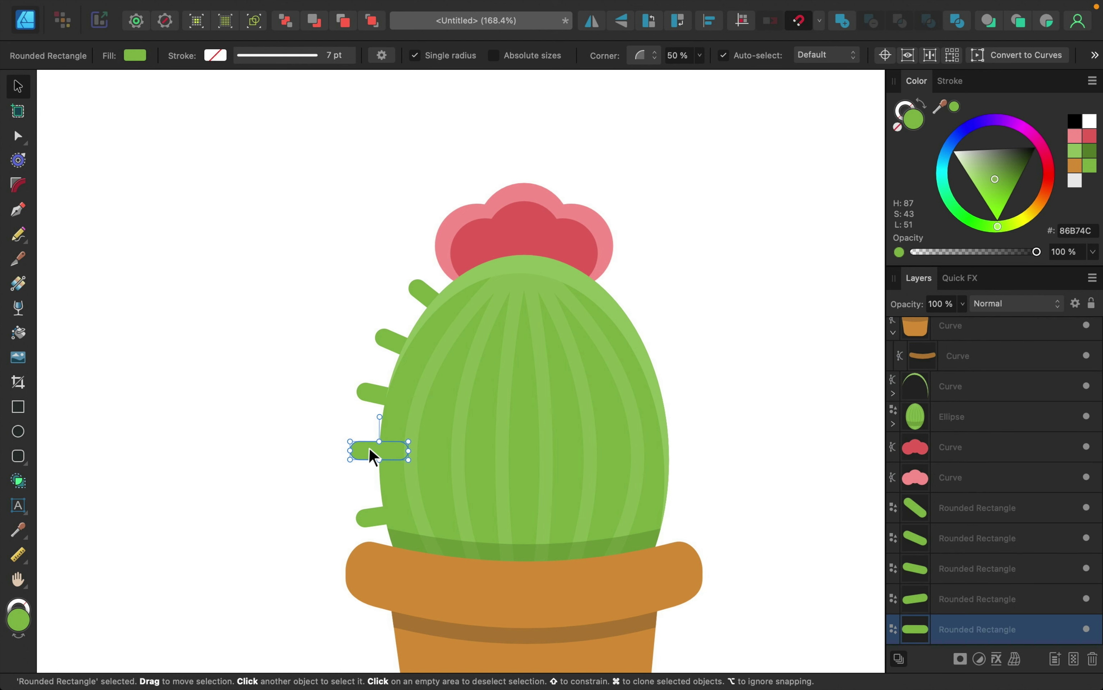
key("shift+Down")
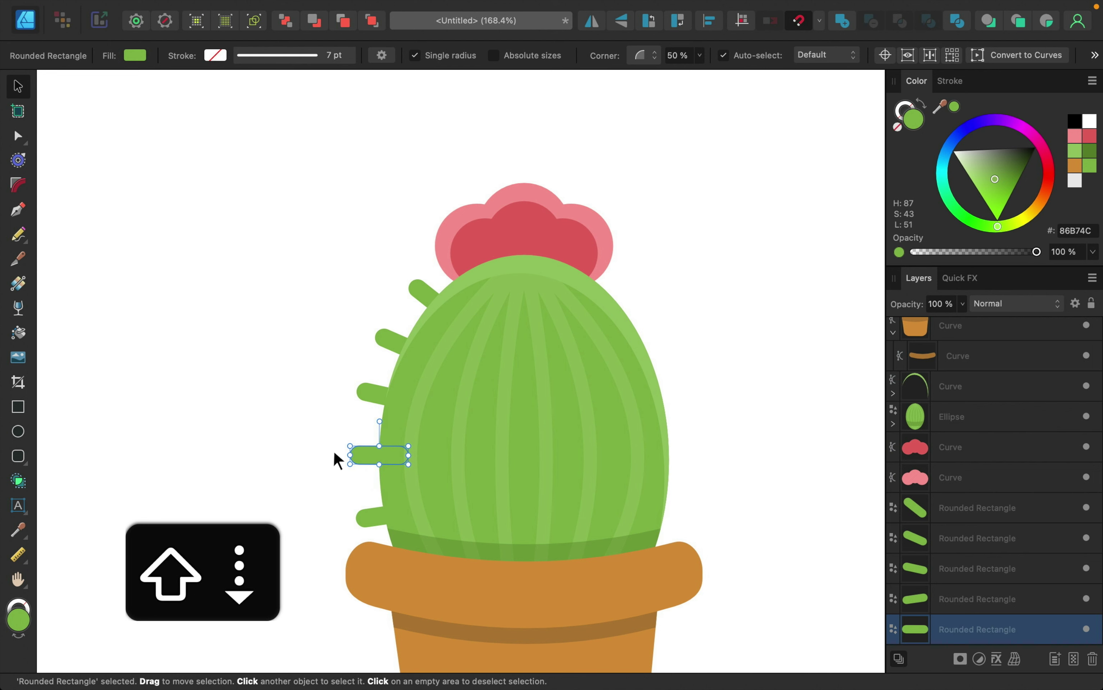
left_click(383, 394)
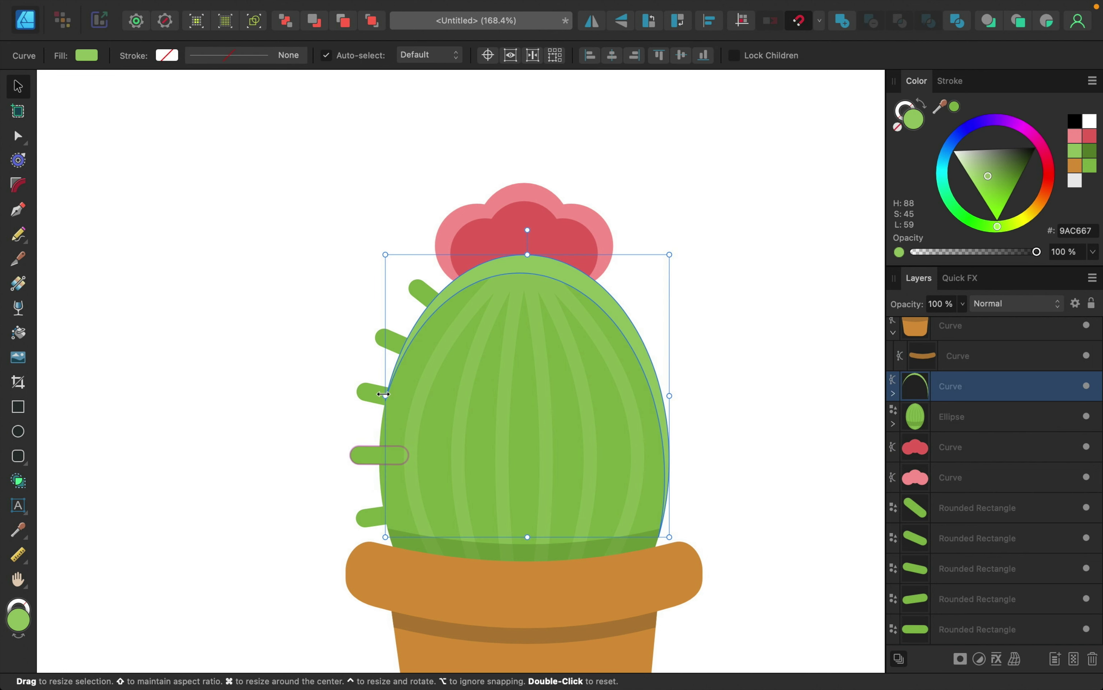
left_click(362, 390)
key("shift+Down")
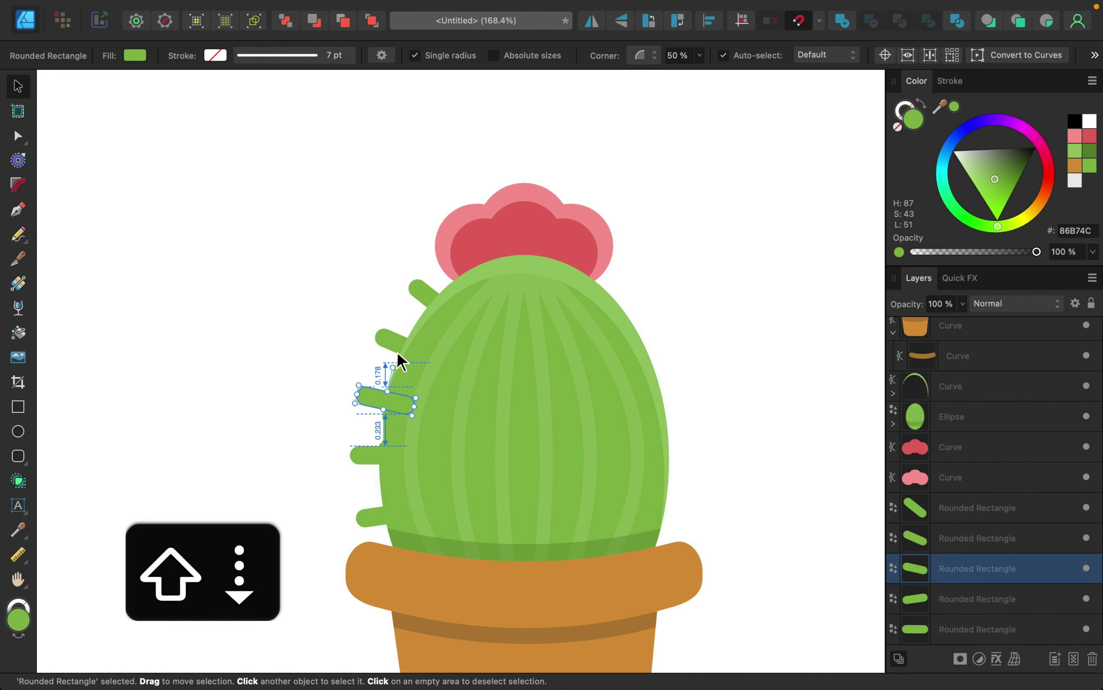
left_click(382, 336)
key("shift+Down")
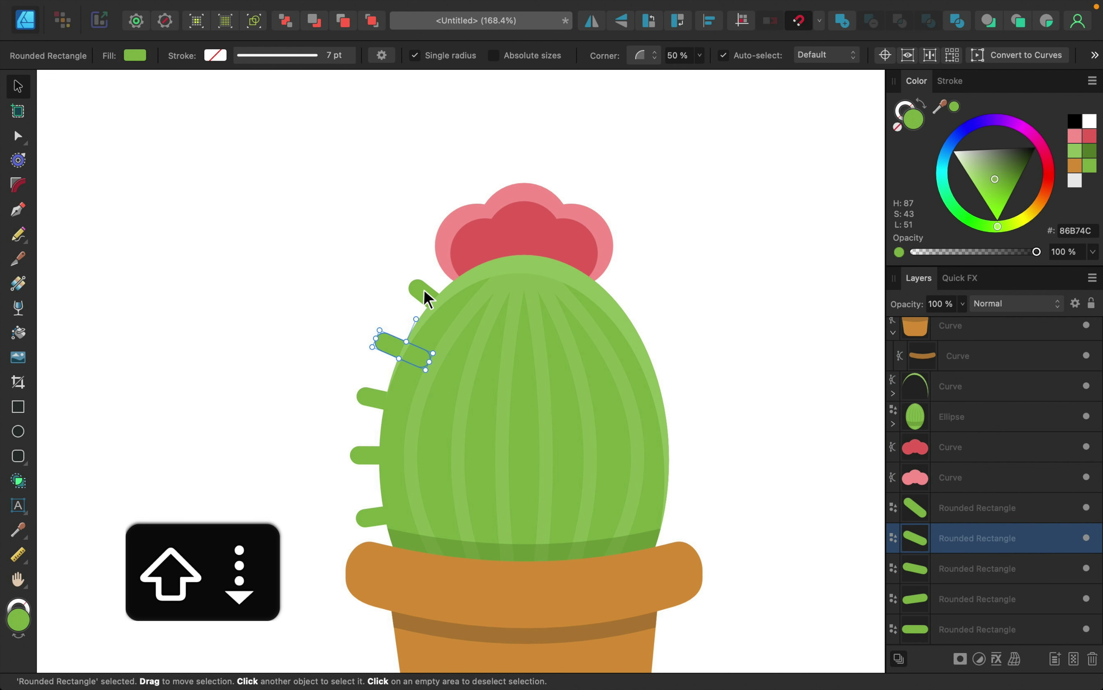
Nudge the horizontal spine and the one directly above it down one more large increment, and deselect.
left_click(359, 455)
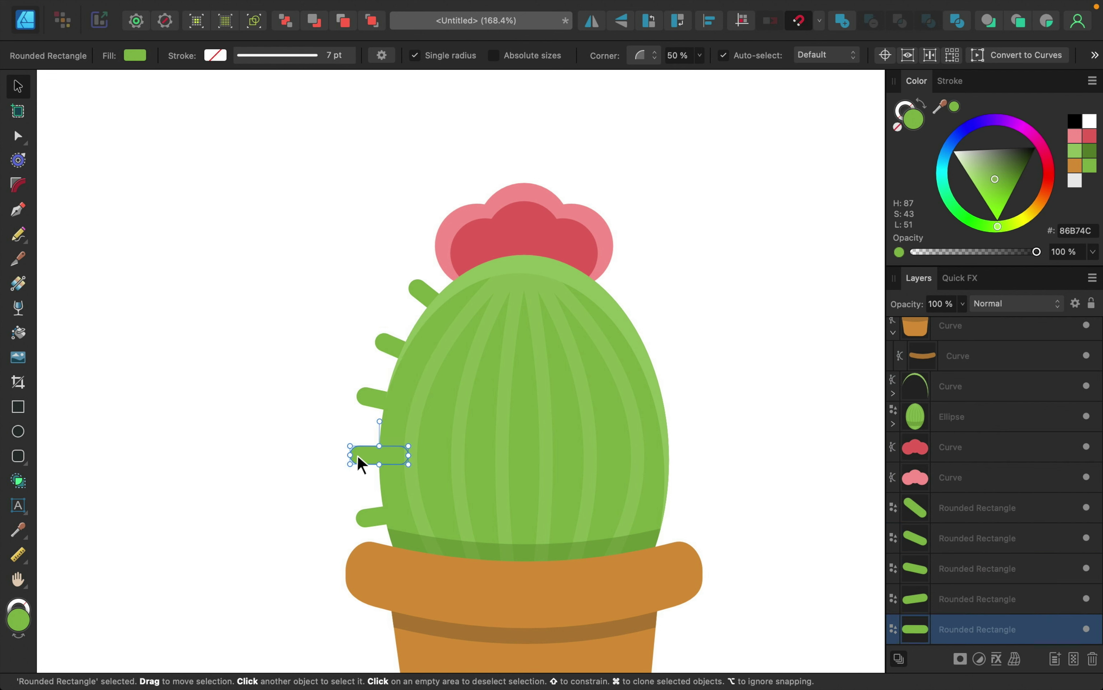
key("shift+Down")
left_click(374, 398)
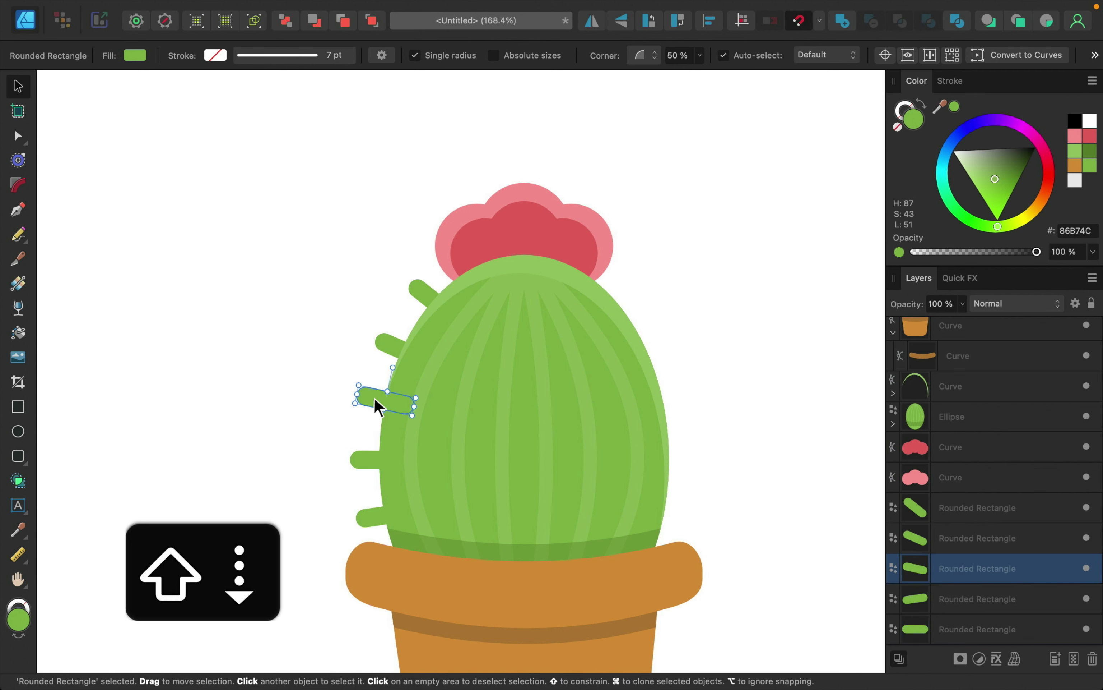
key("shift+Down")
left_click(279, 378)
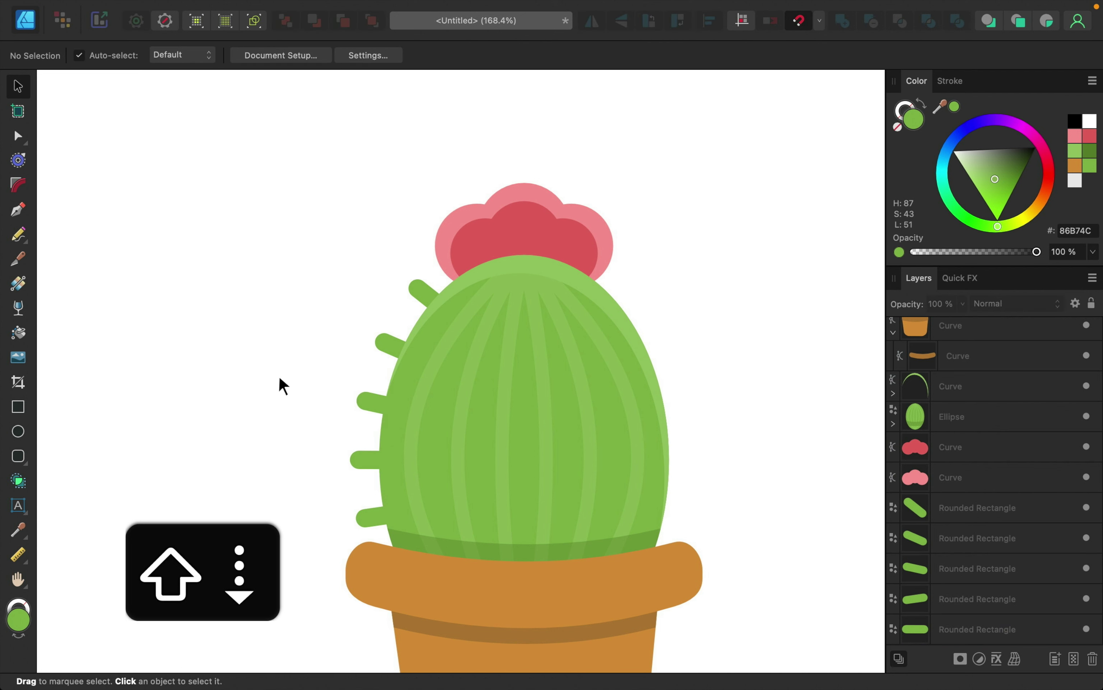
Select all five spines on the cactus's left side and duplicate them in place.
scroll(279, 378, "down", 3)
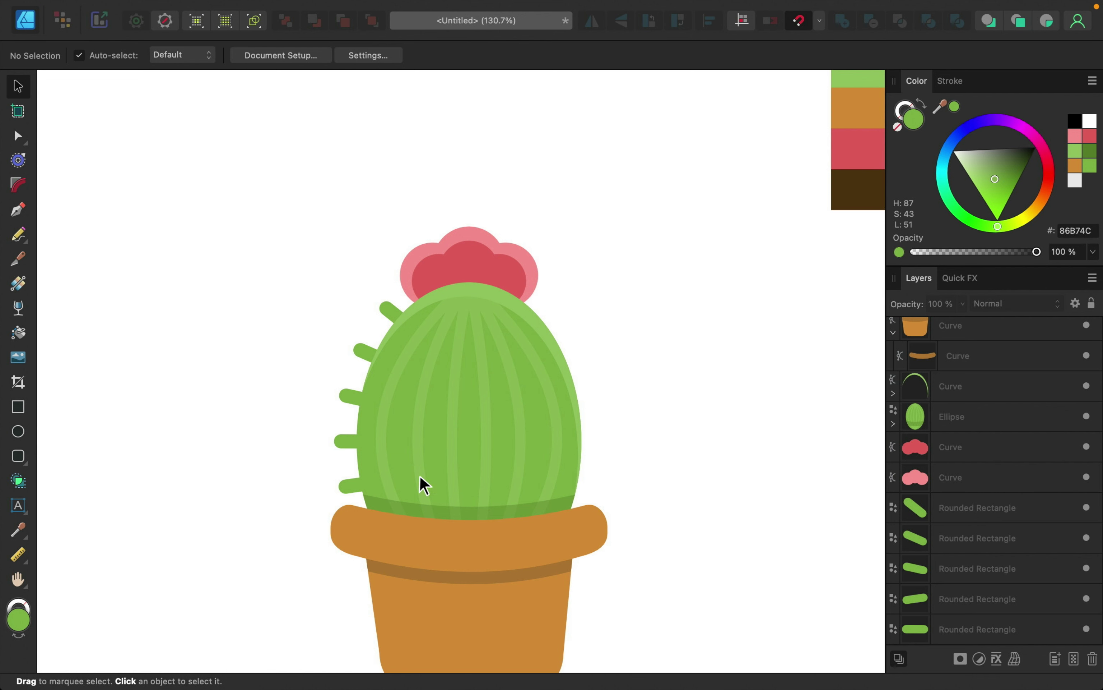
scroll(998, 520, "down", 2)
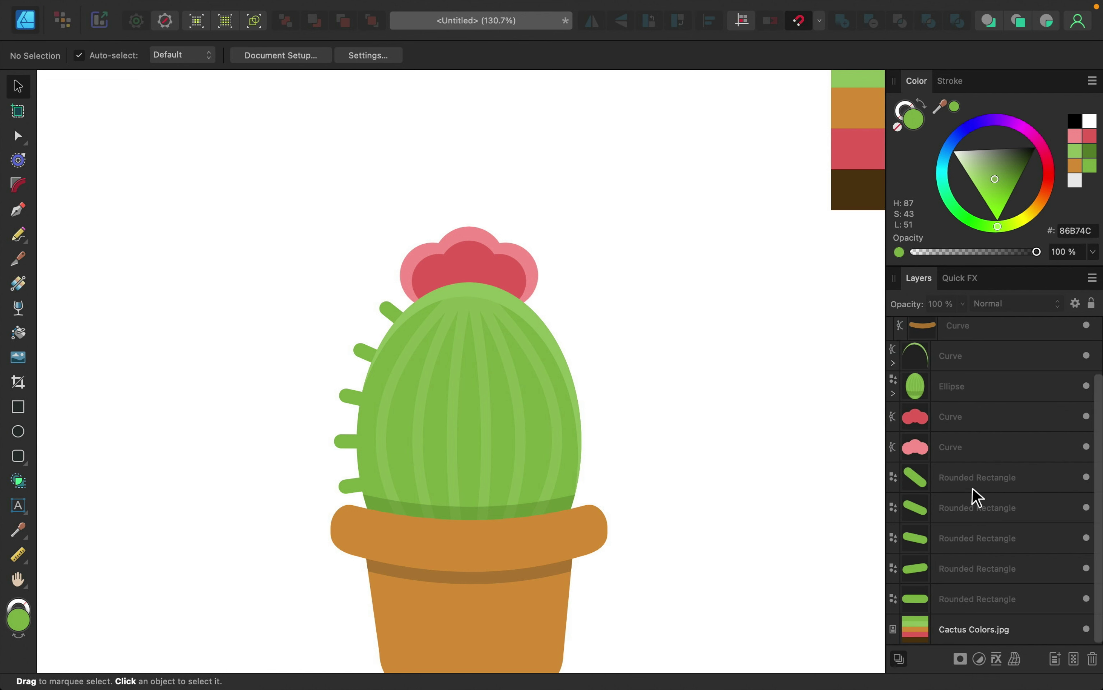
left_click(973, 488)
left_click(976, 598, "shift")
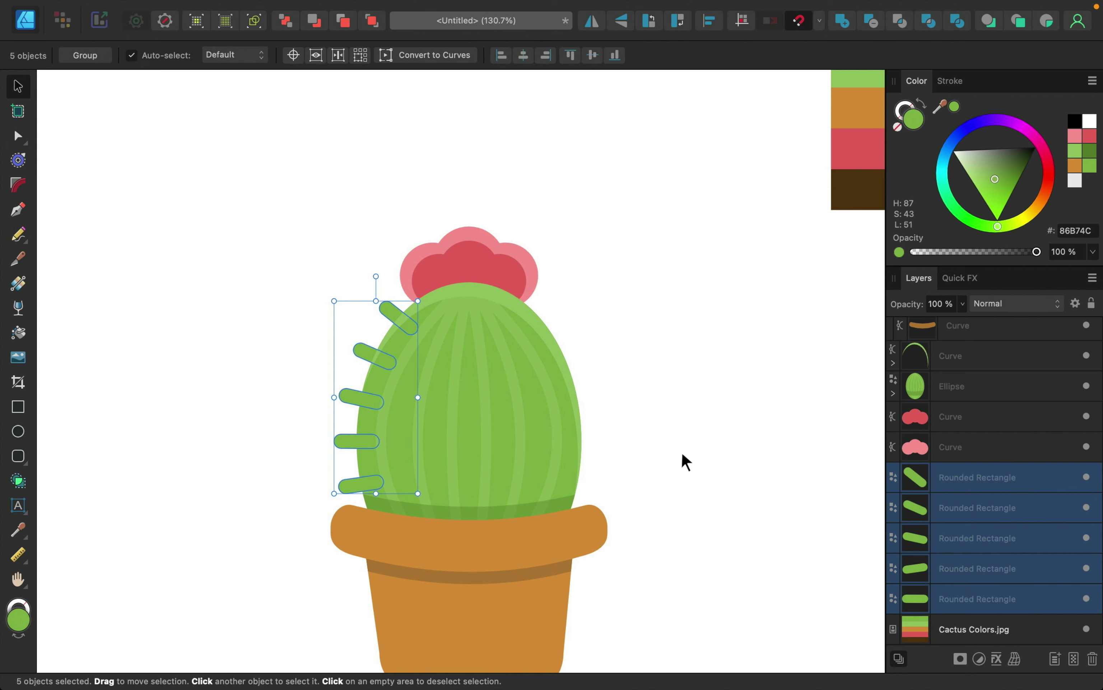
key("super+j")
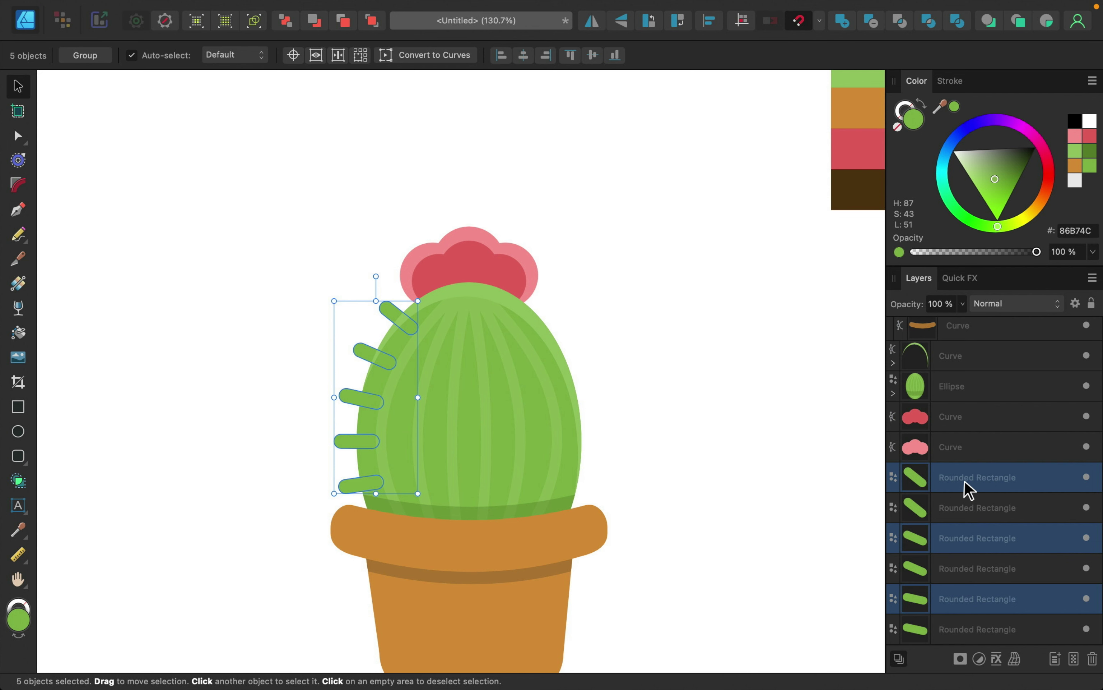
Reorder the layers so the five duplicated spines are stacked together above the five originals.
left_click_drag(966, 489, 956, 467)
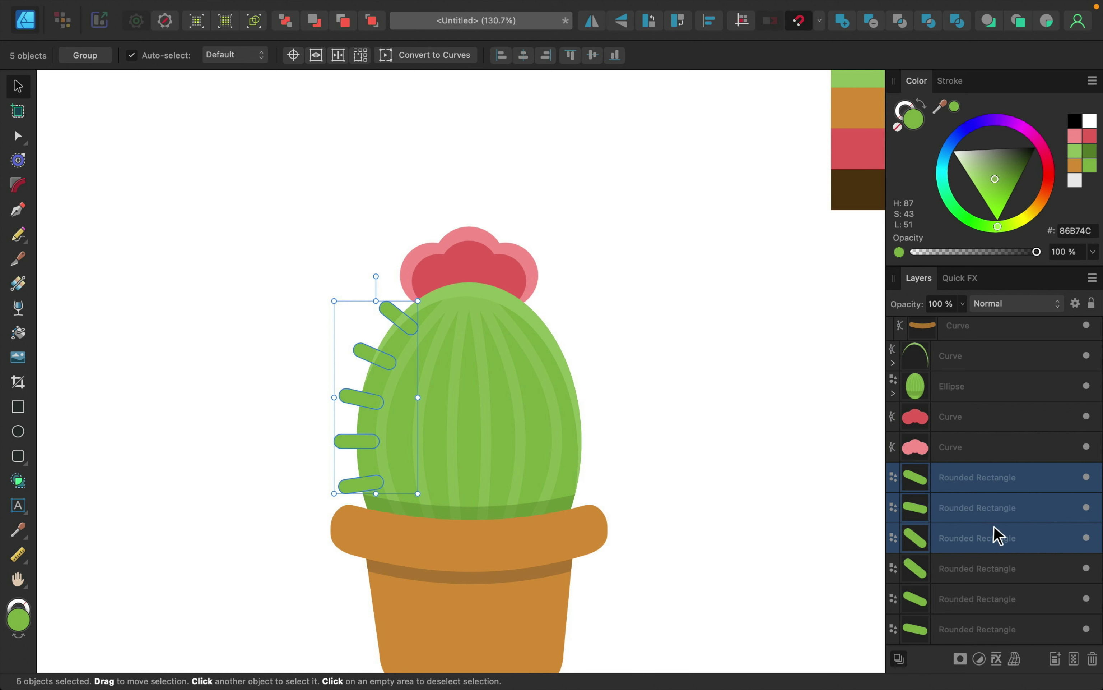
scroll(1005, 560, "down", 3)
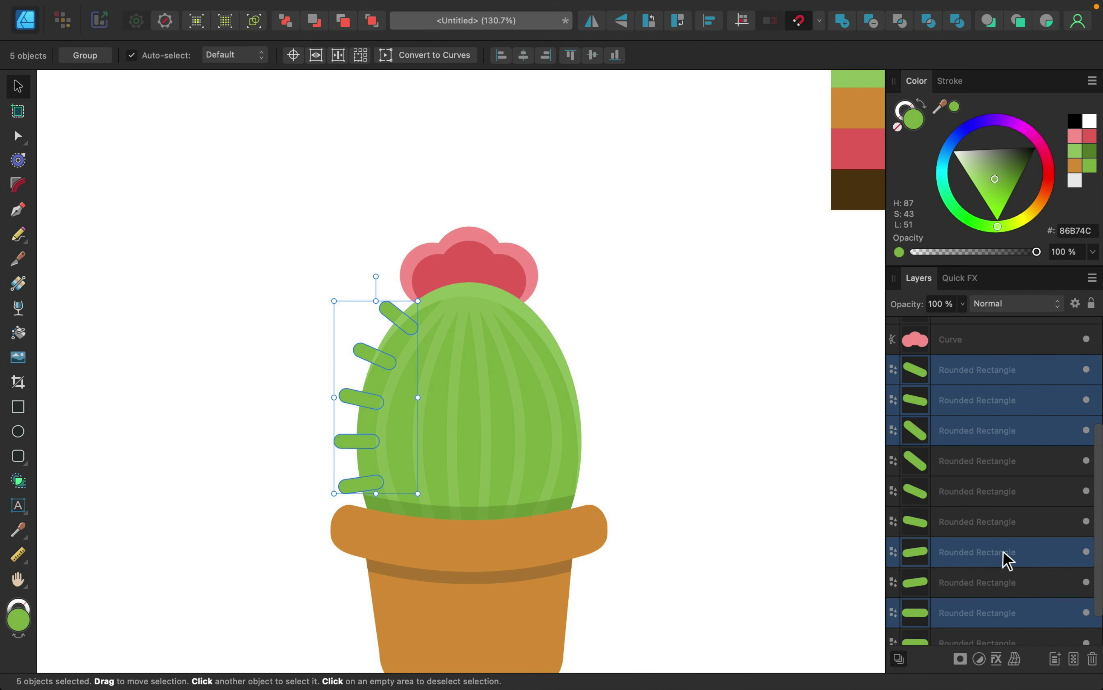
left_click(1005, 560)
left_click_drag(983, 564, 983, 446)
left_click(959, 611)
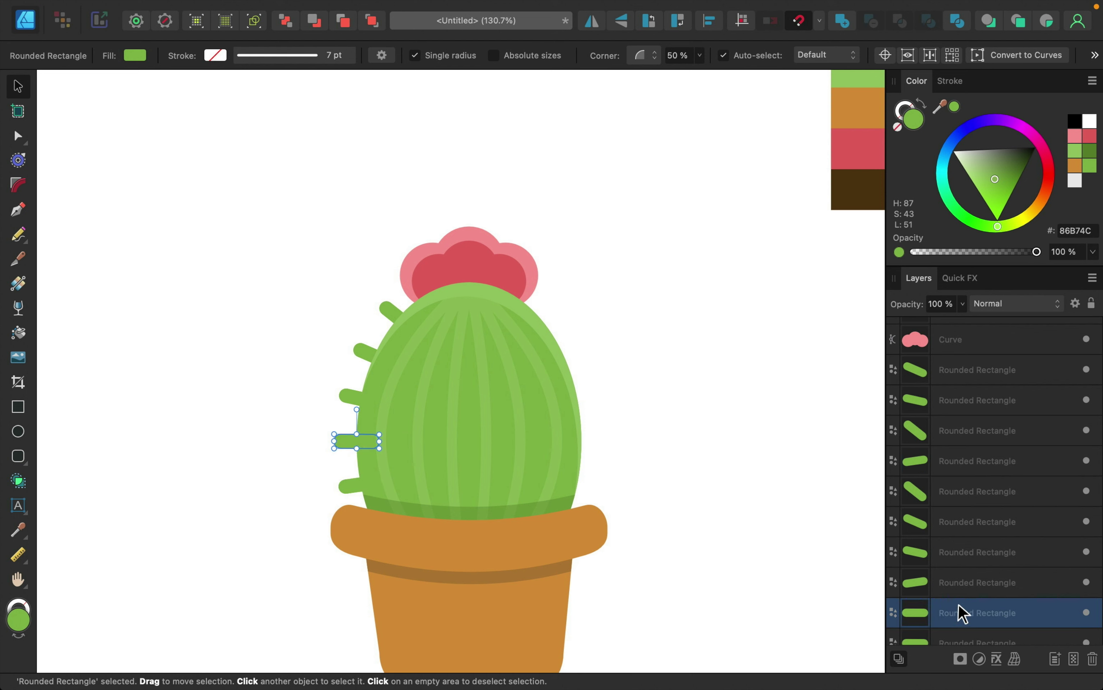
left_click_drag(959, 611, 963, 487)
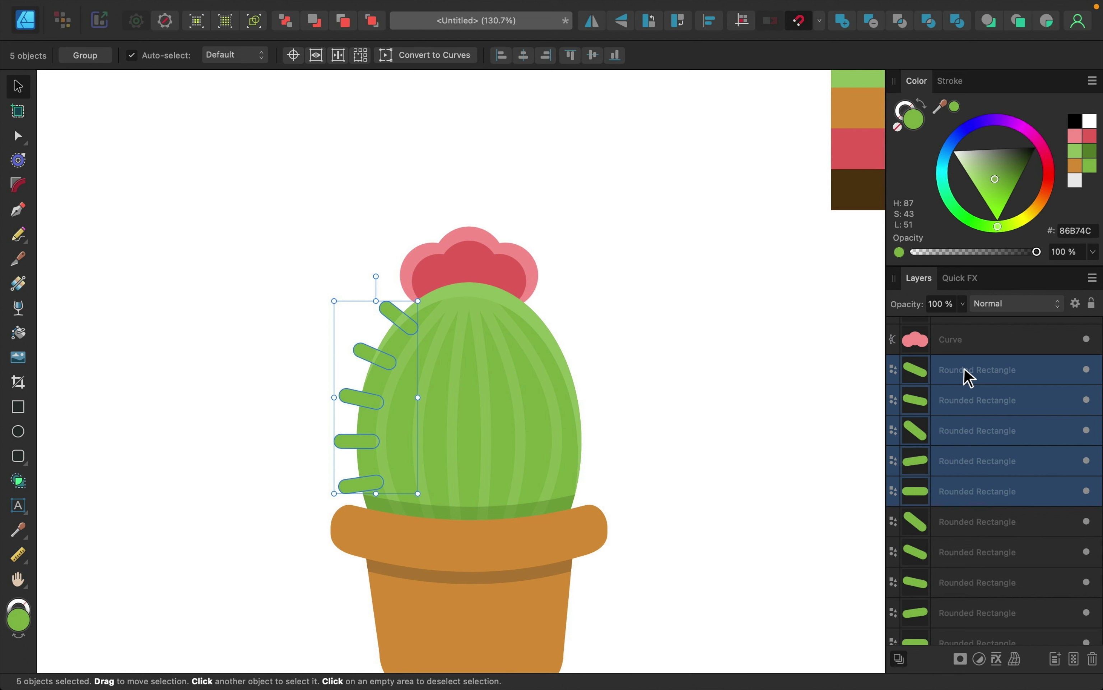
Flip the five duplicated spines horizontally and move them to the cactus's right side, level with the left spines.
scroll(953, 569, "down", 2)
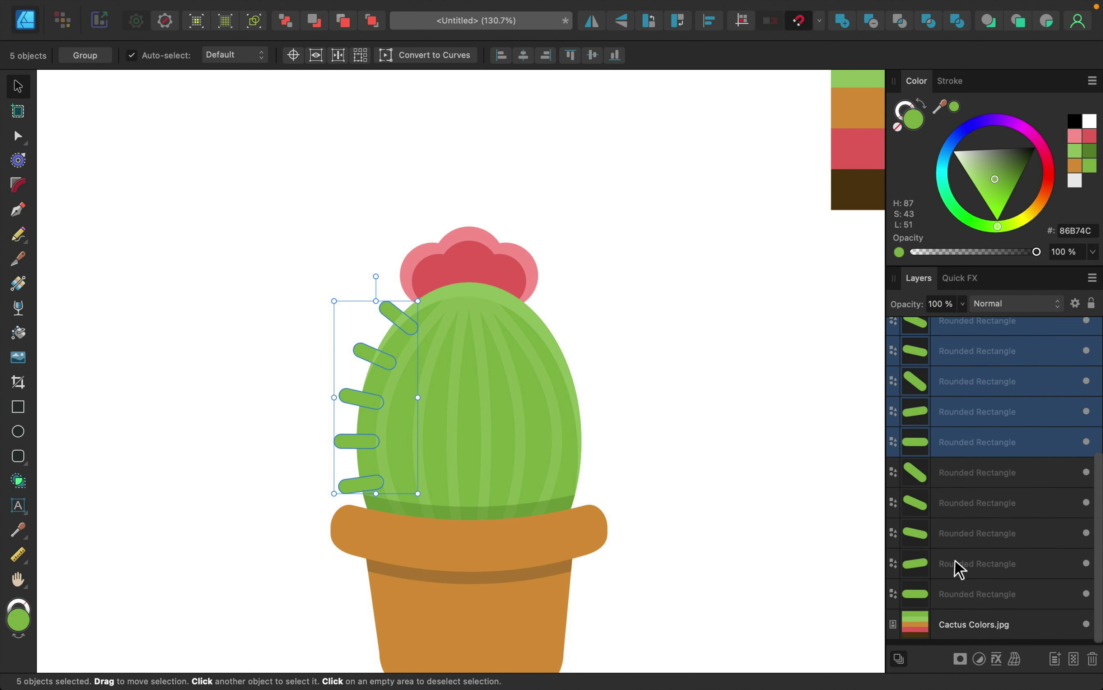
left_click(953, 487)
left_click(953, 606, "shift")
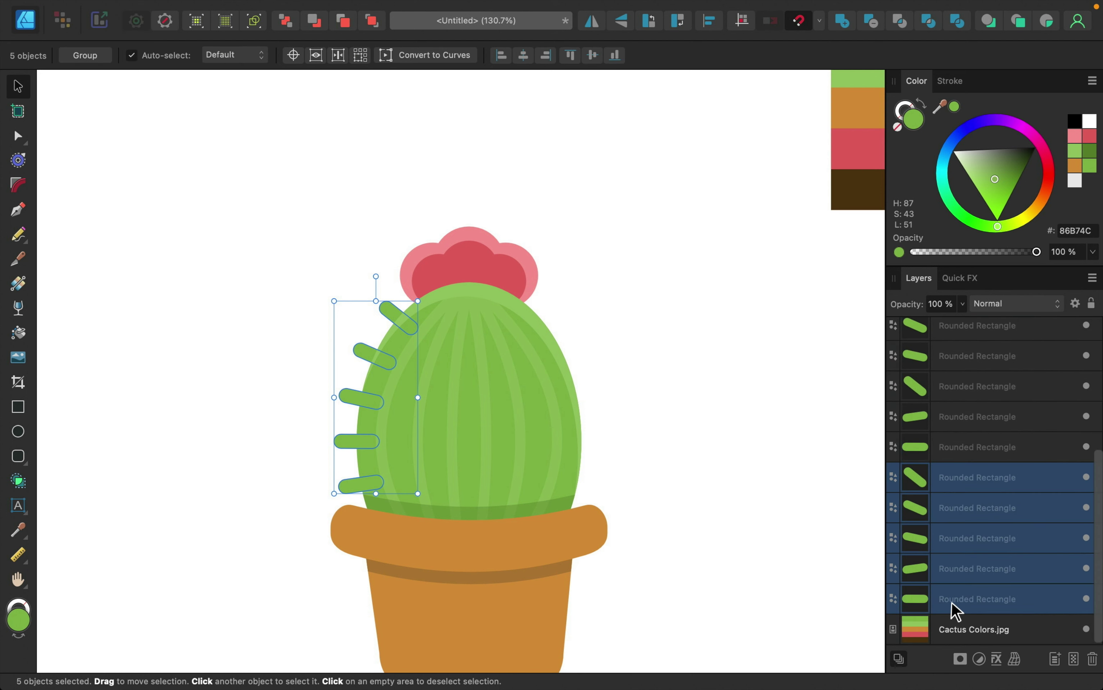
left_click(954, 461)
scroll(957, 467, "up", 3)
left_click(961, 425, "shift")
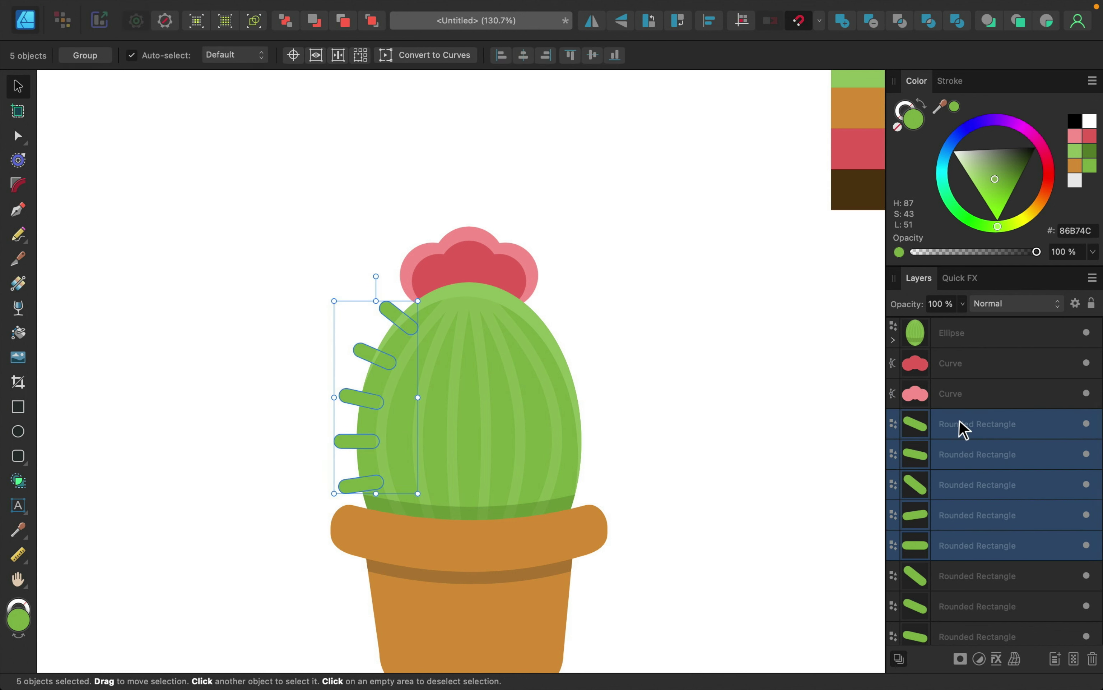
left_click(592, 21)
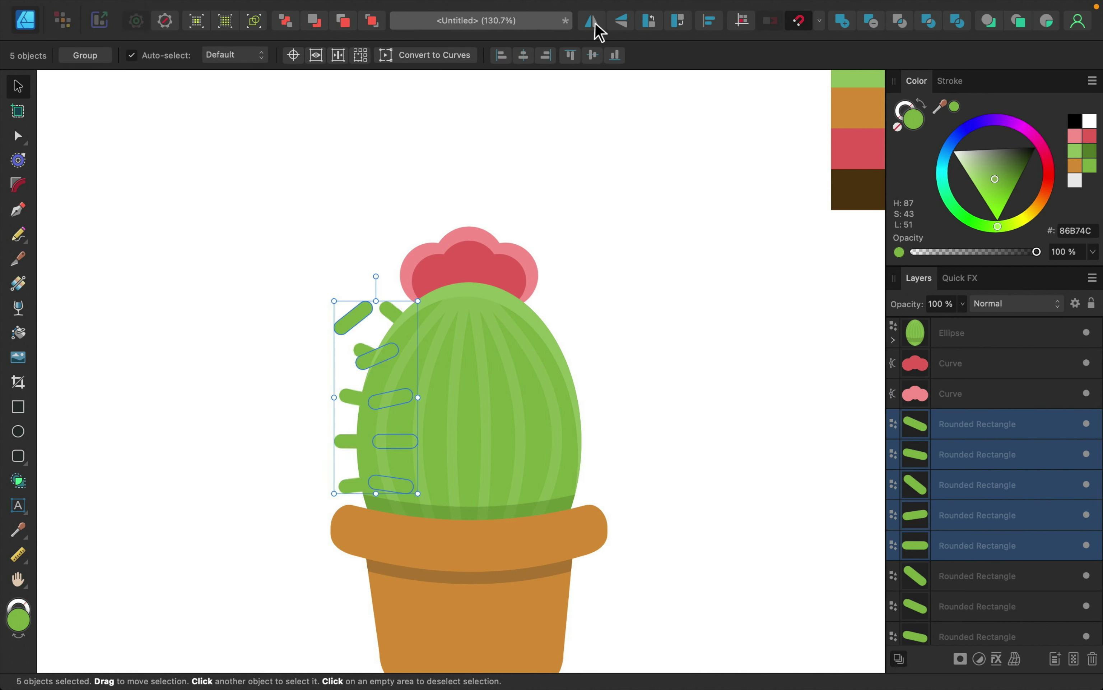
left_click_drag(372, 405, 562, 399)
left_click(709, 447)
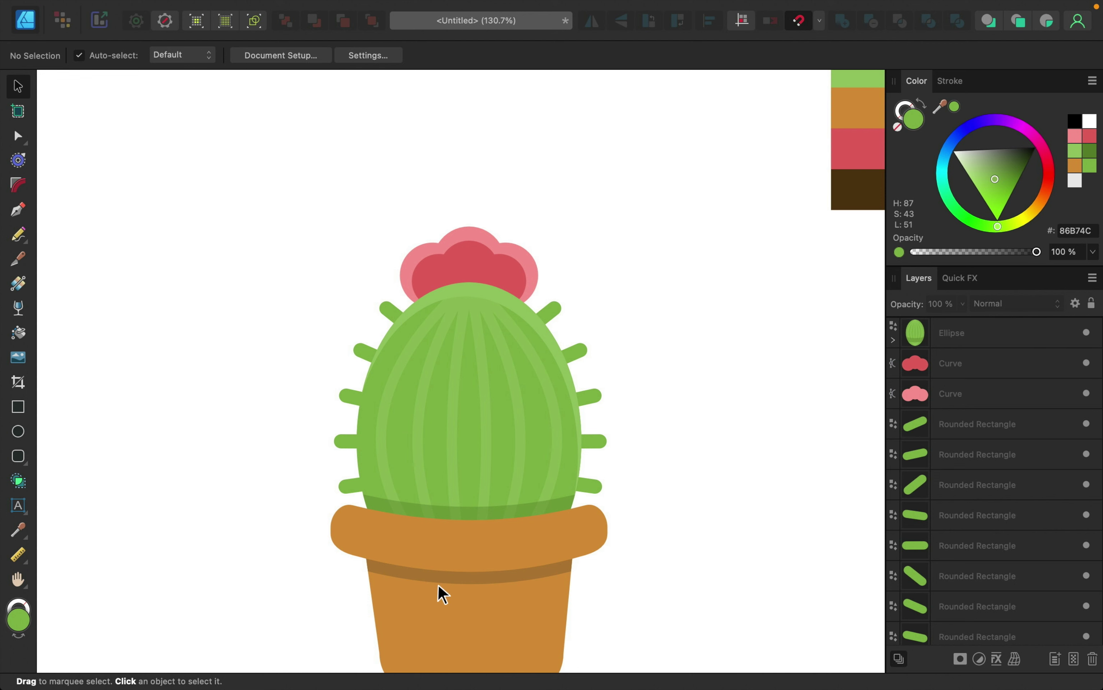
Recolour the five right-side spines and the top-left spine with the palette's light green.
left_click(986, 424)
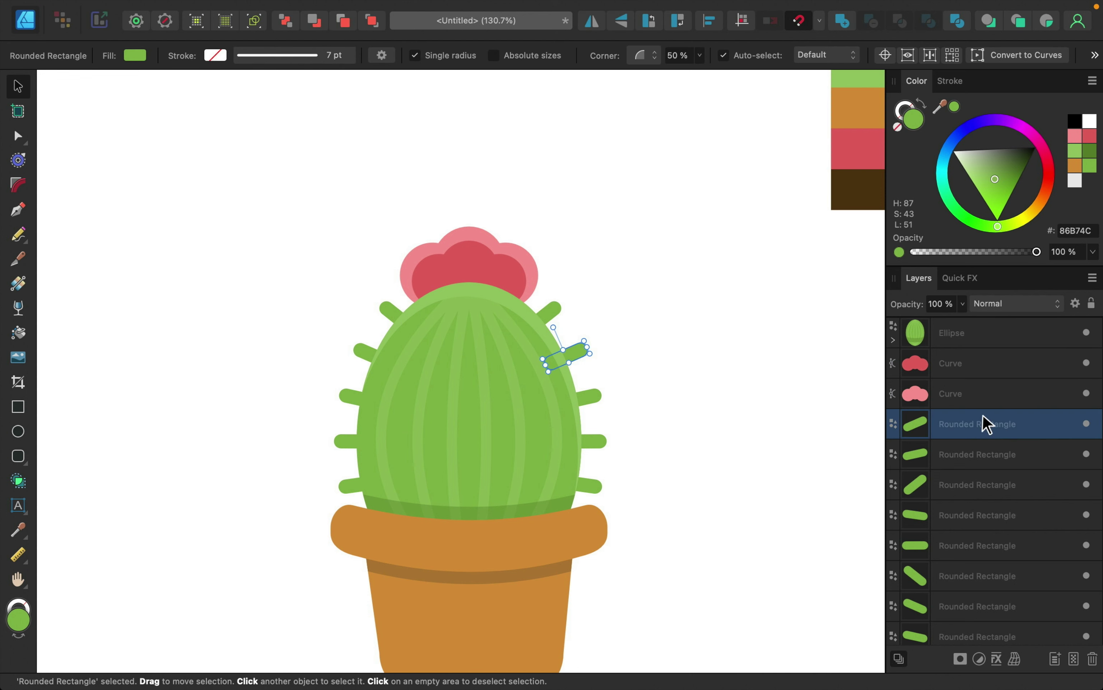
left_click(972, 579, "shift")
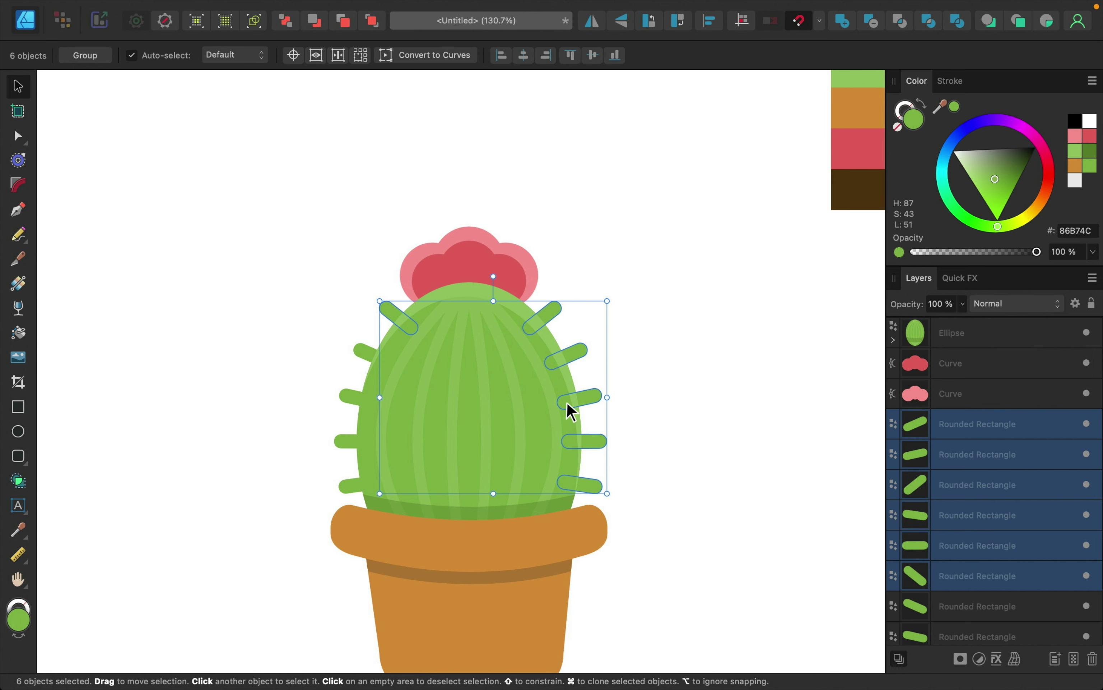
scroll(567, 402, "up", 5)
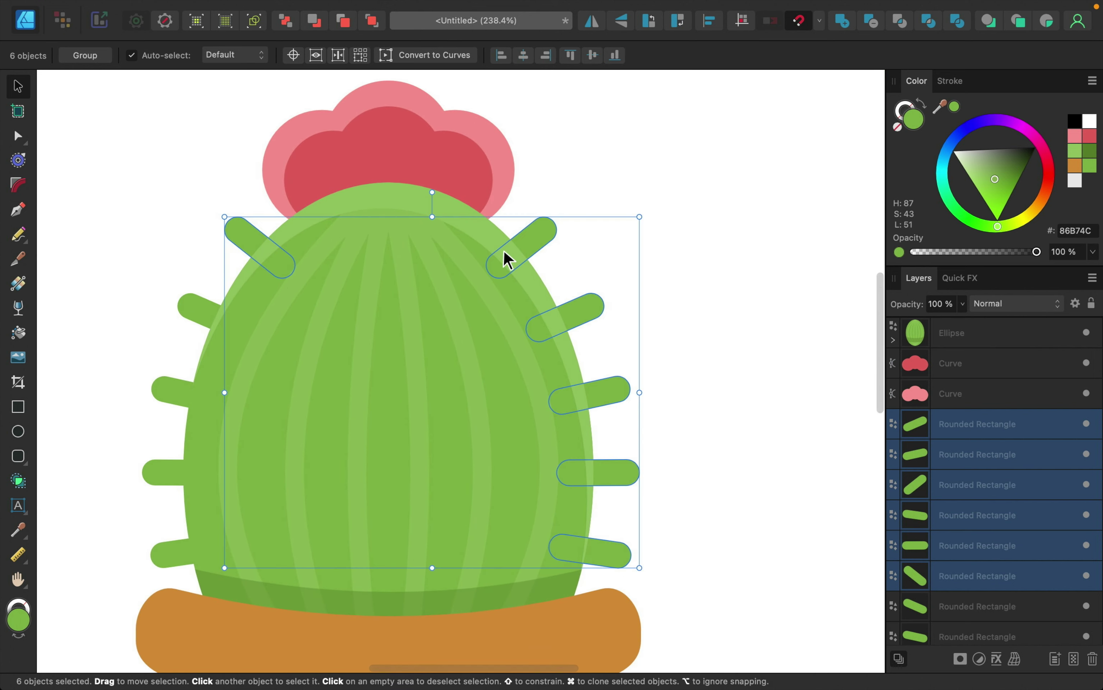
scroll(539, 279, "down", 5)
scroll(539, 280, "up", 5)
scroll(539, 280, "right", 4)
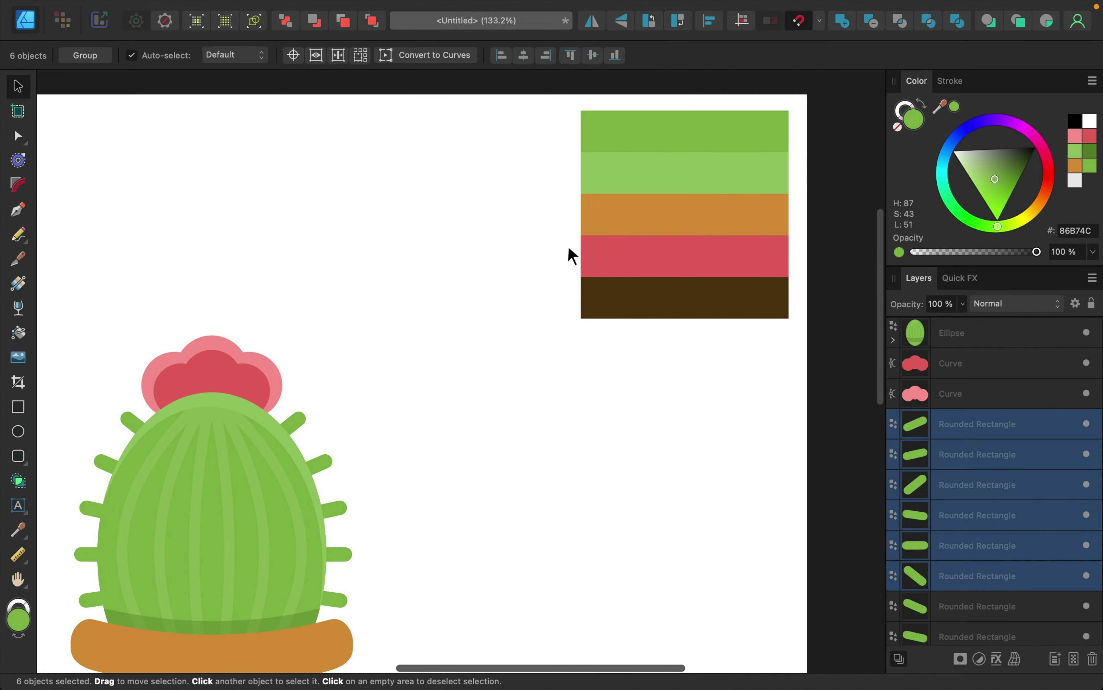
left_click_drag(940, 109, 750, 187)
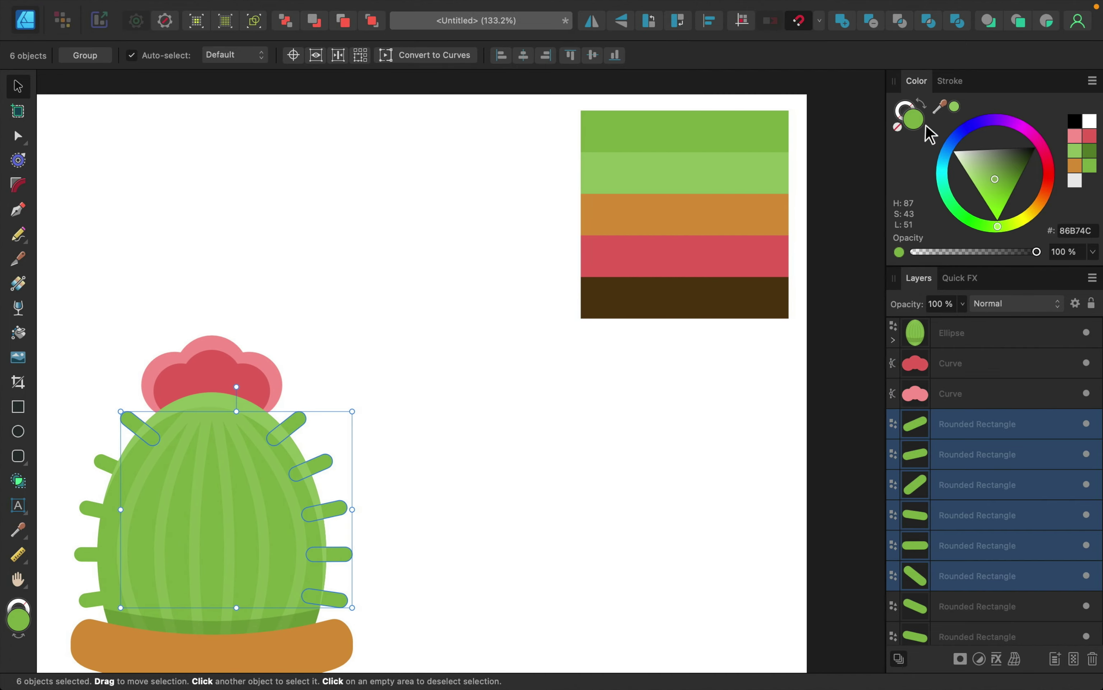
left_click(955, 107)
scroll(452, 501, "down", 3)
scroll(452, 501, "left", 4)
left_click(577, 461)
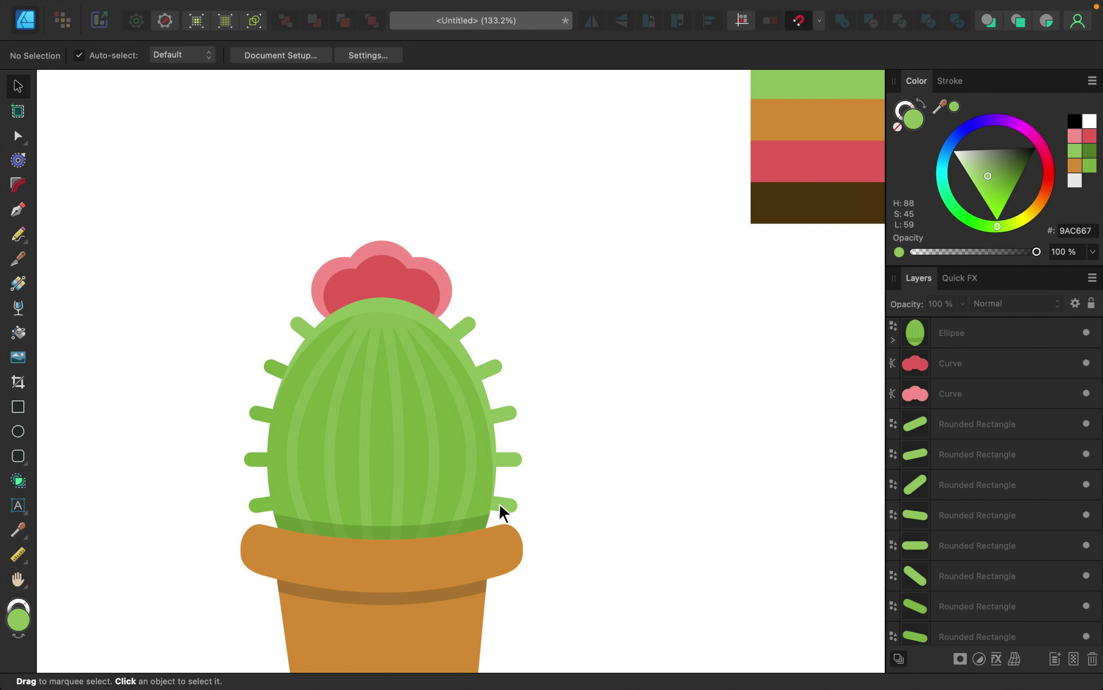
Recolour the second spine from the top on the cactus's left side with the same light green.
scroll(494, 398, "left", 4)
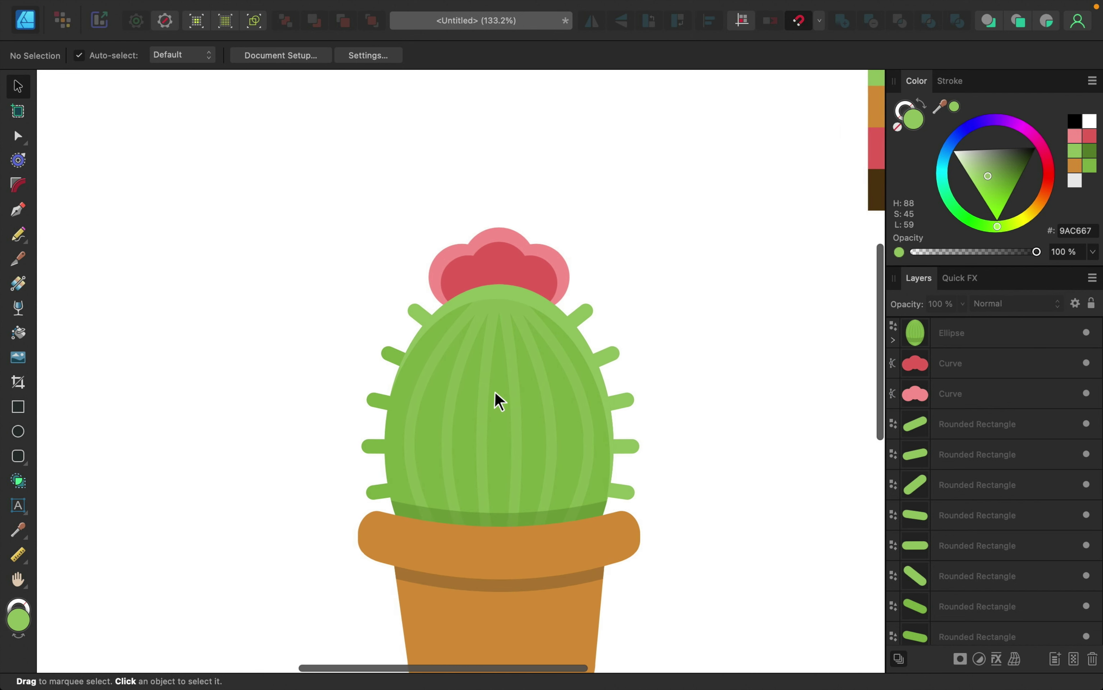
scroll(370, 362, "up", 4)
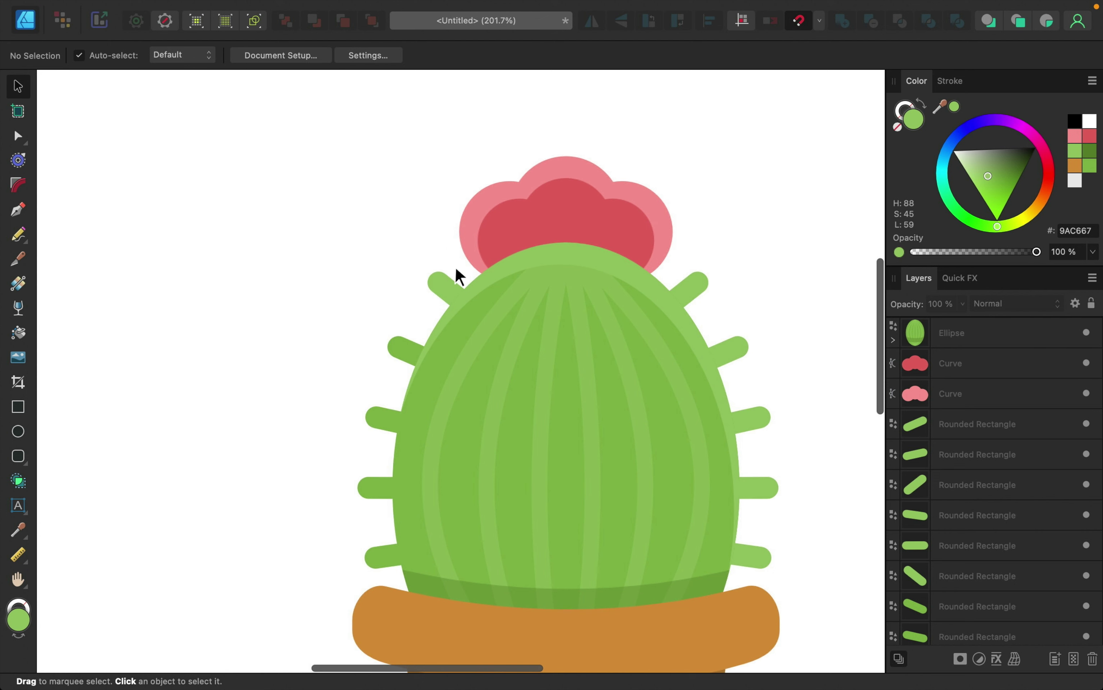
left_click(394, 345)
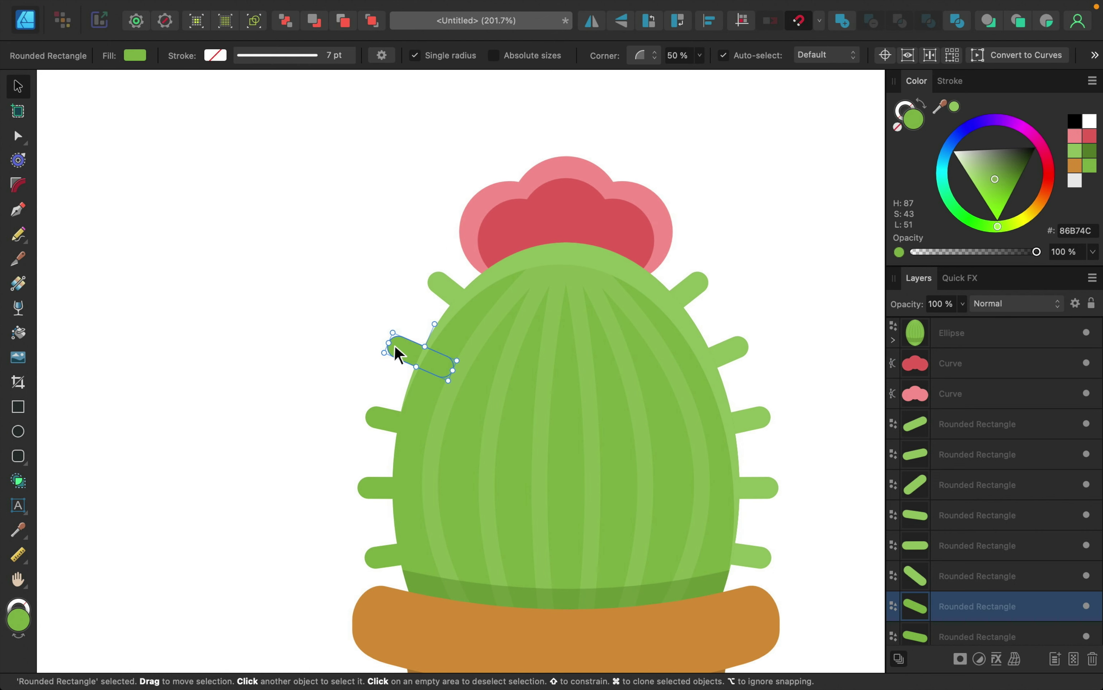
left_click(955, 107)
left_click(368, 286)
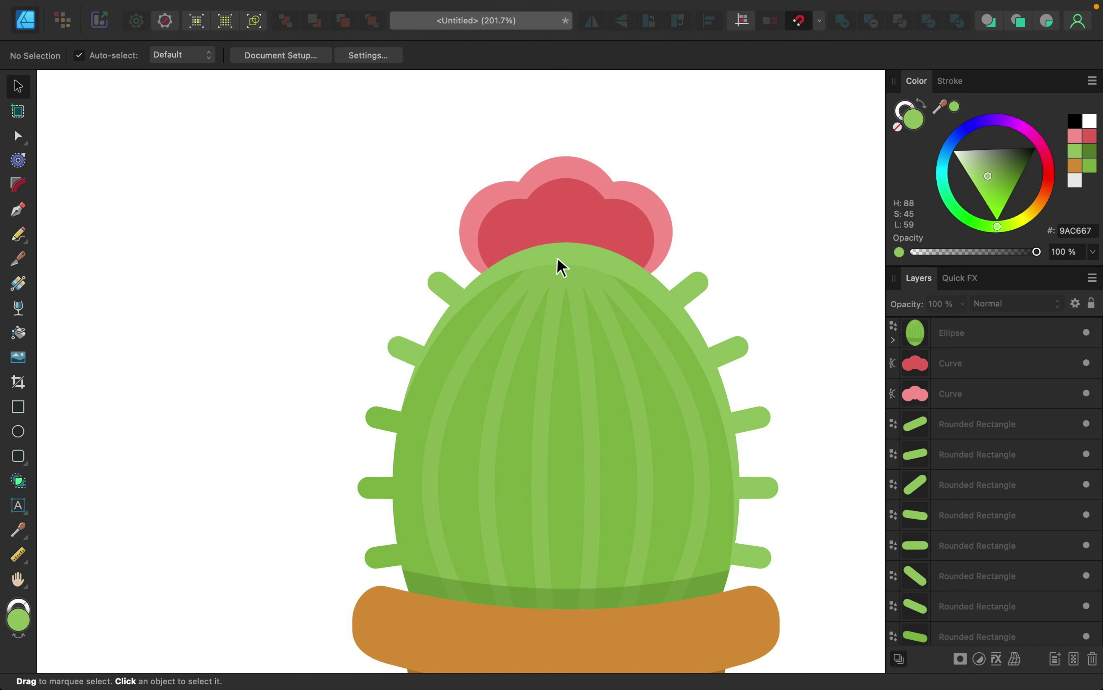
Draw a small crescent in the empty area left of the cactus and set its right curve to 0 %.
scroll(744, 453, "down", 5)
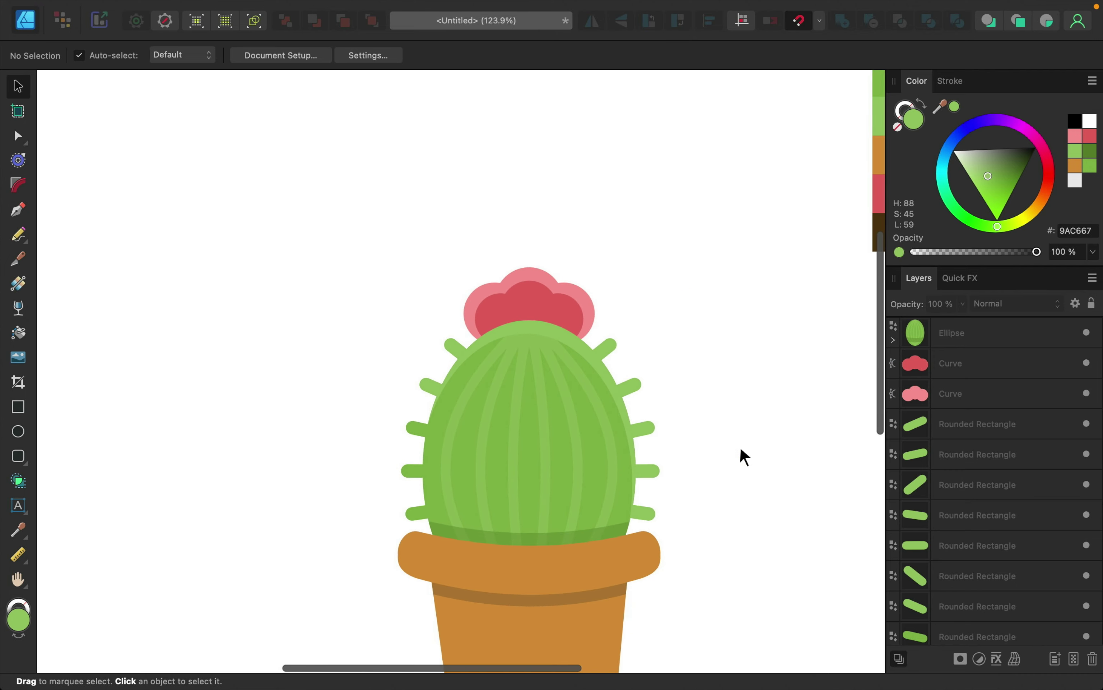
key("super+0")
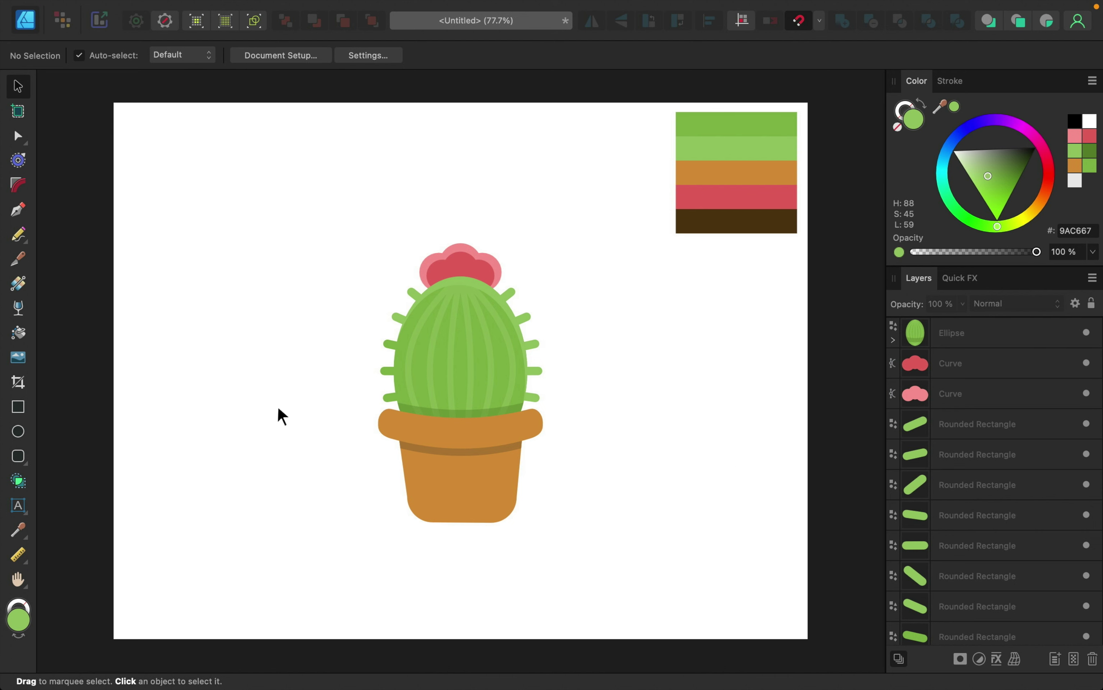
left_click(28, 466)
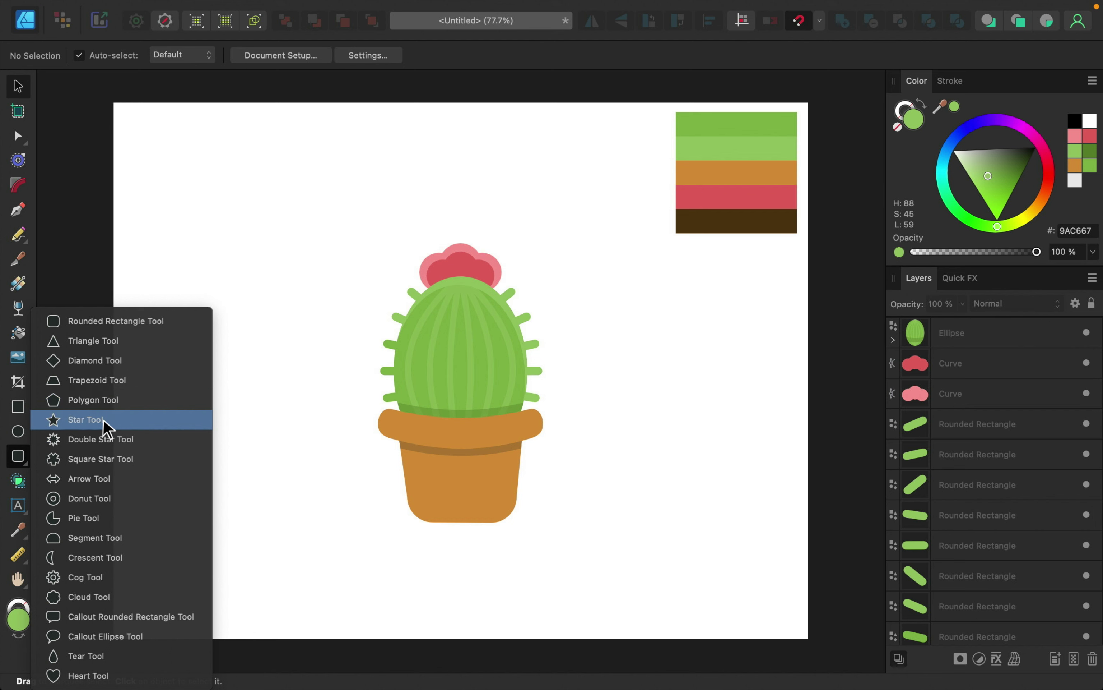
left_click(104, 558)
scroll(298, 352, "up", 3)
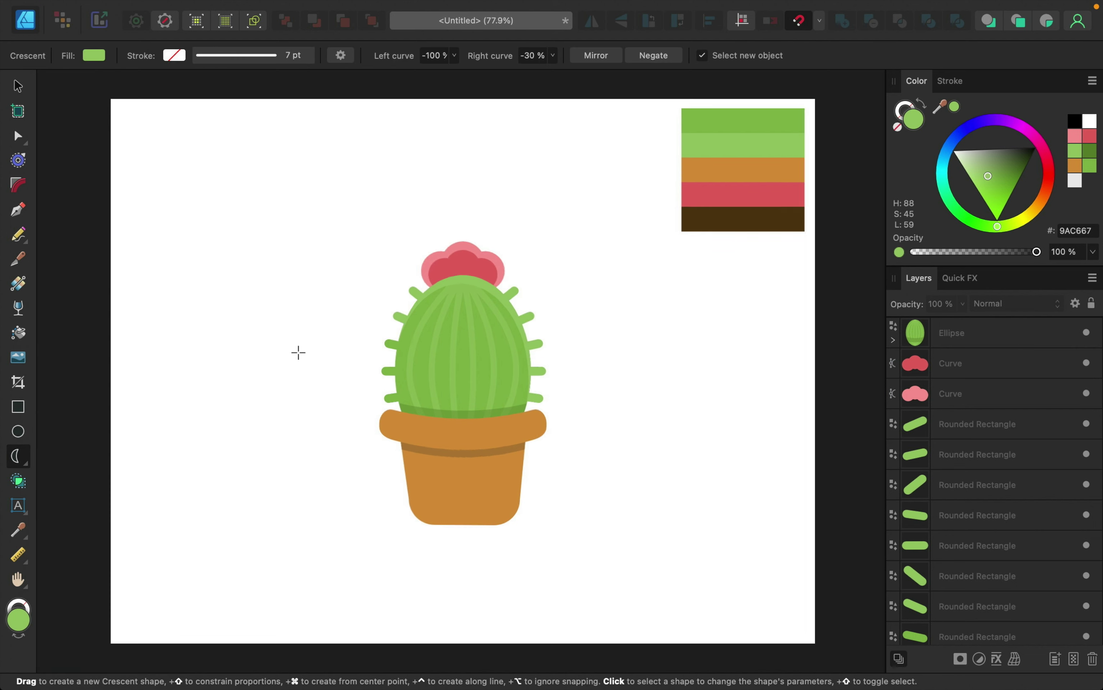
left_click_drag(291, 335, 350, 404)
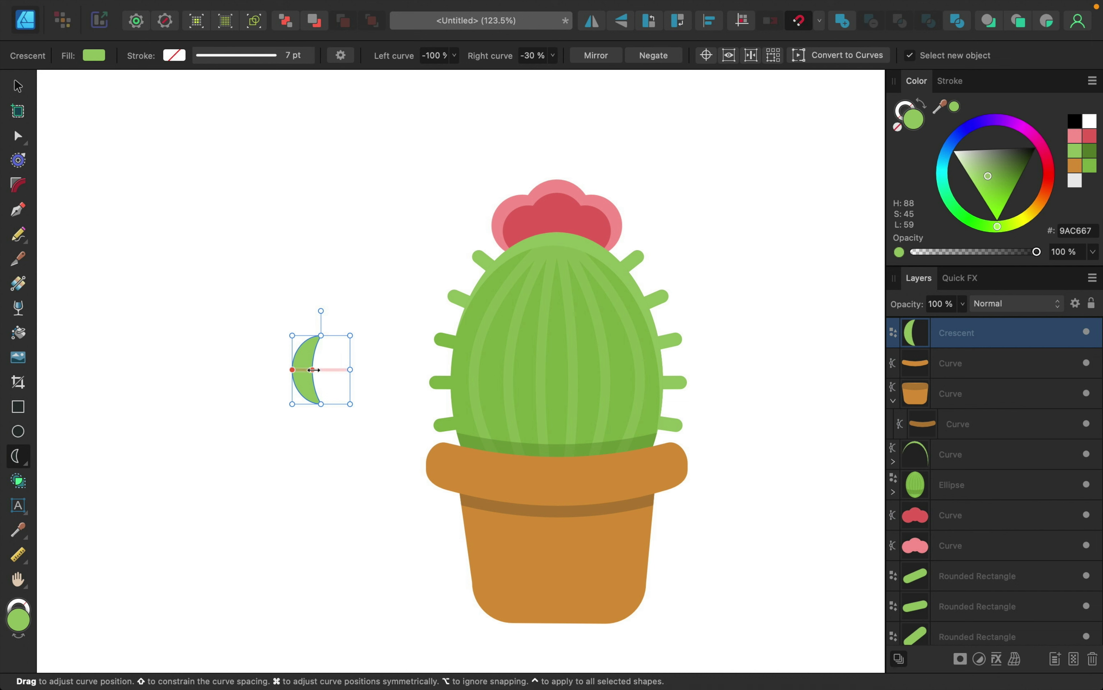
left_click_drag(313, 369, 323, 370)
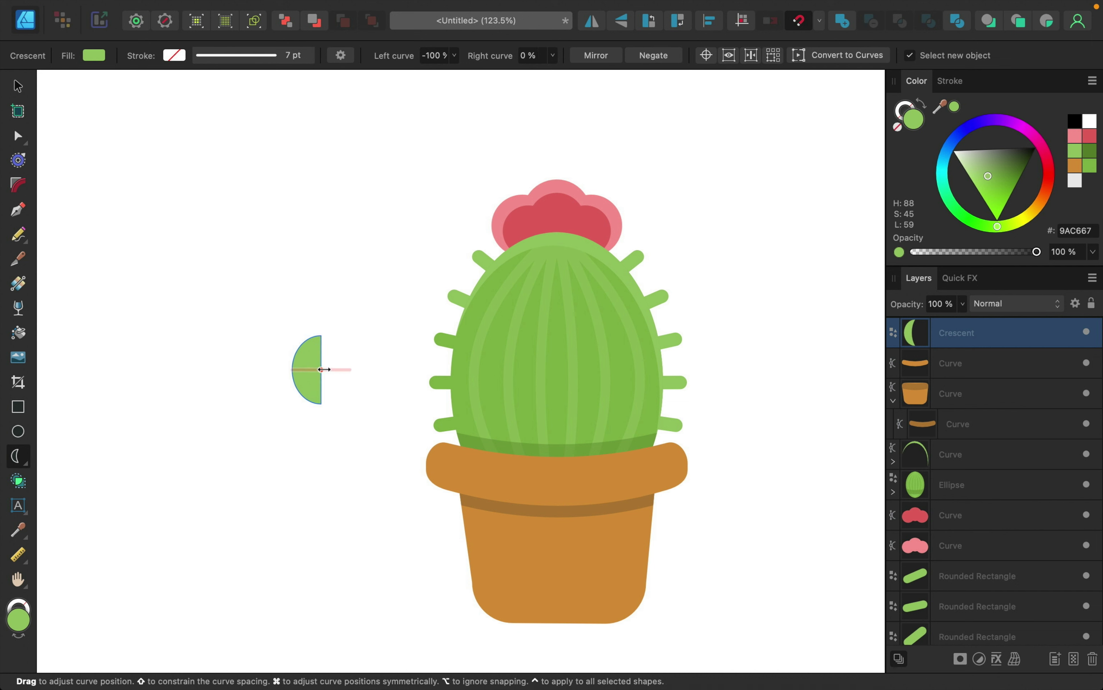
left_click_drag(323, 370, 323, 369)
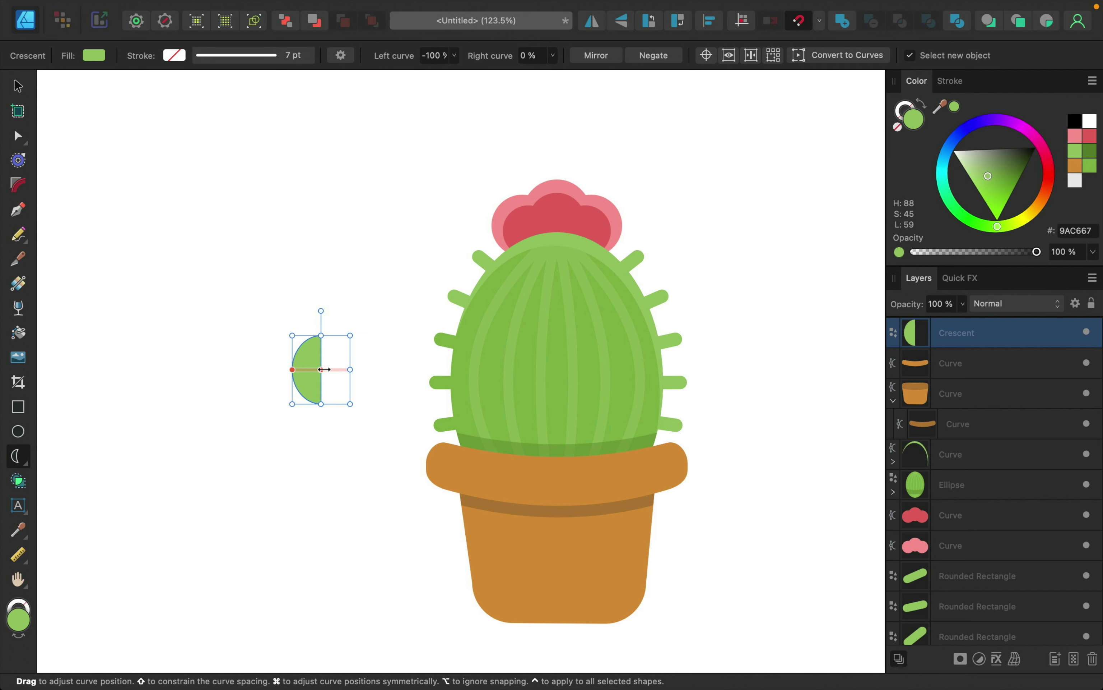
Place the half-circle flat side up at the cactus's centre as a mouth and fill it with the palette's dark brown.
left_click_drag(321, 310, 242, 370)
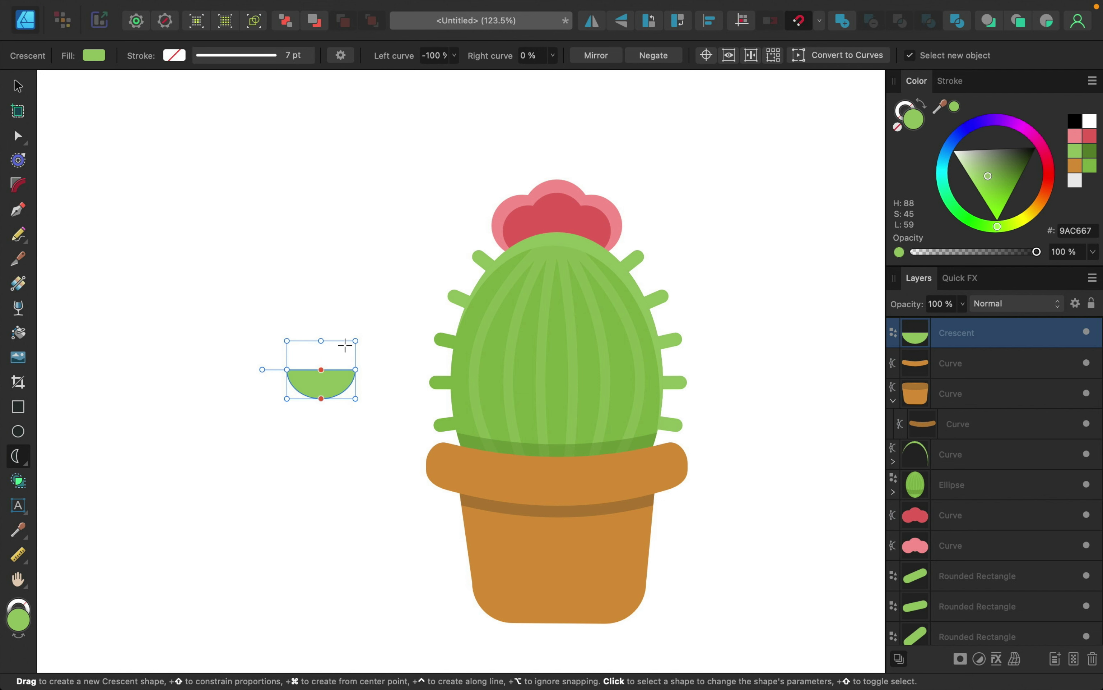
left_click_drag(341, 338, 577, 315)
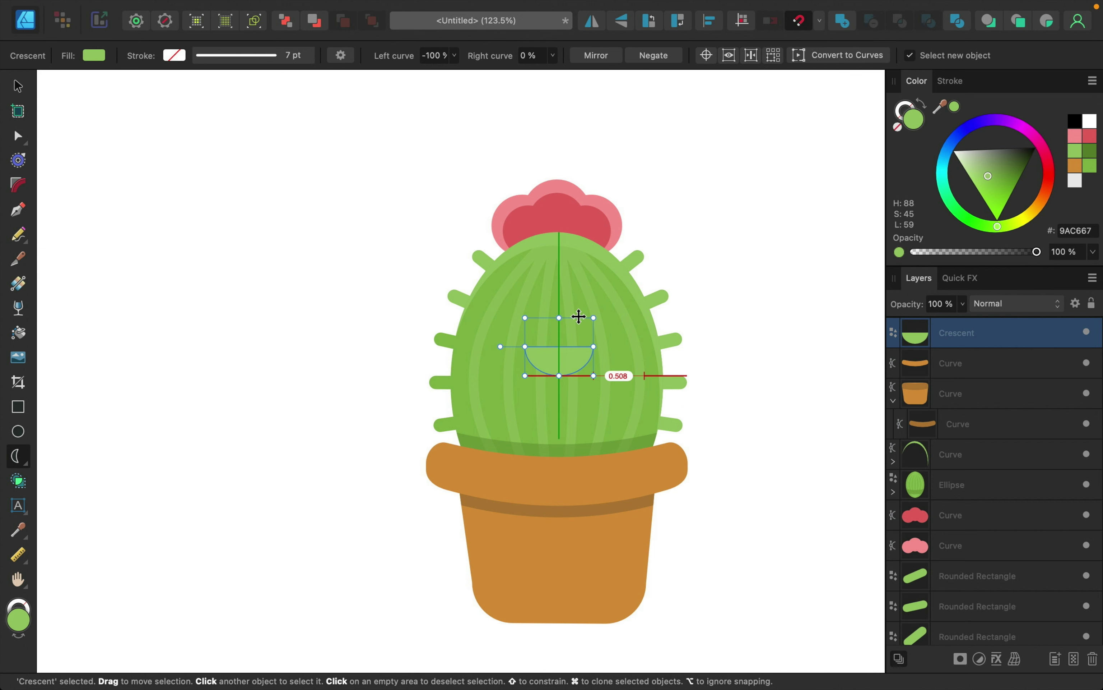
scroll(578, 315, "down", 5)
scroll(578, 316, "right", 3)
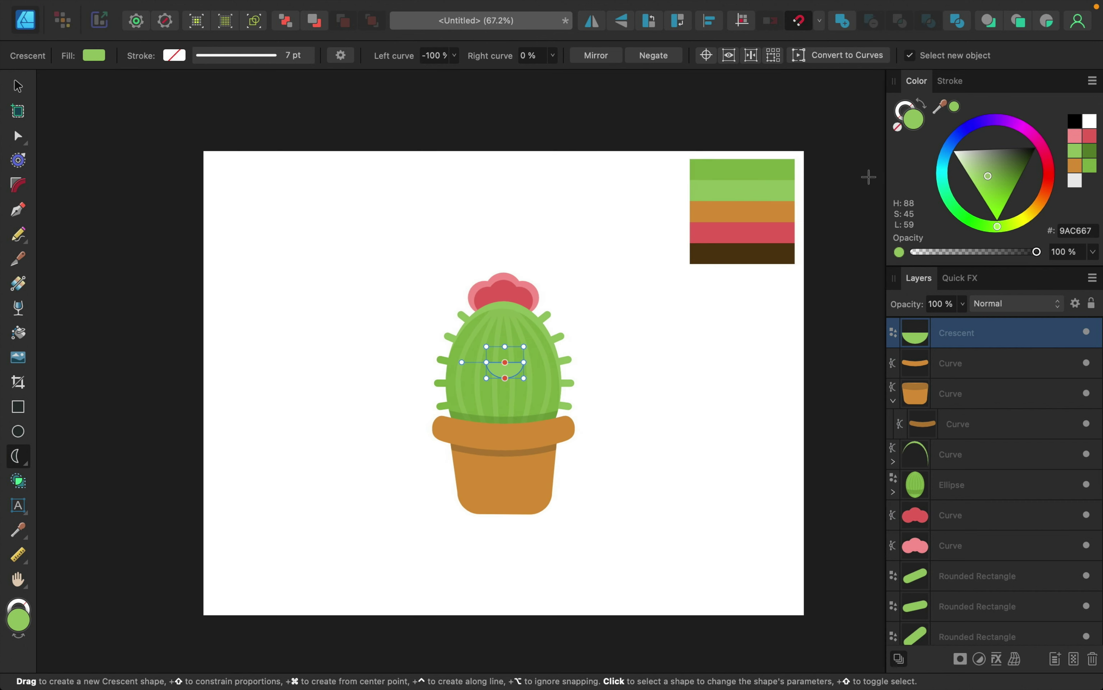
left_click_drag(940, 108, 760, 248)
left_click(952, 108)
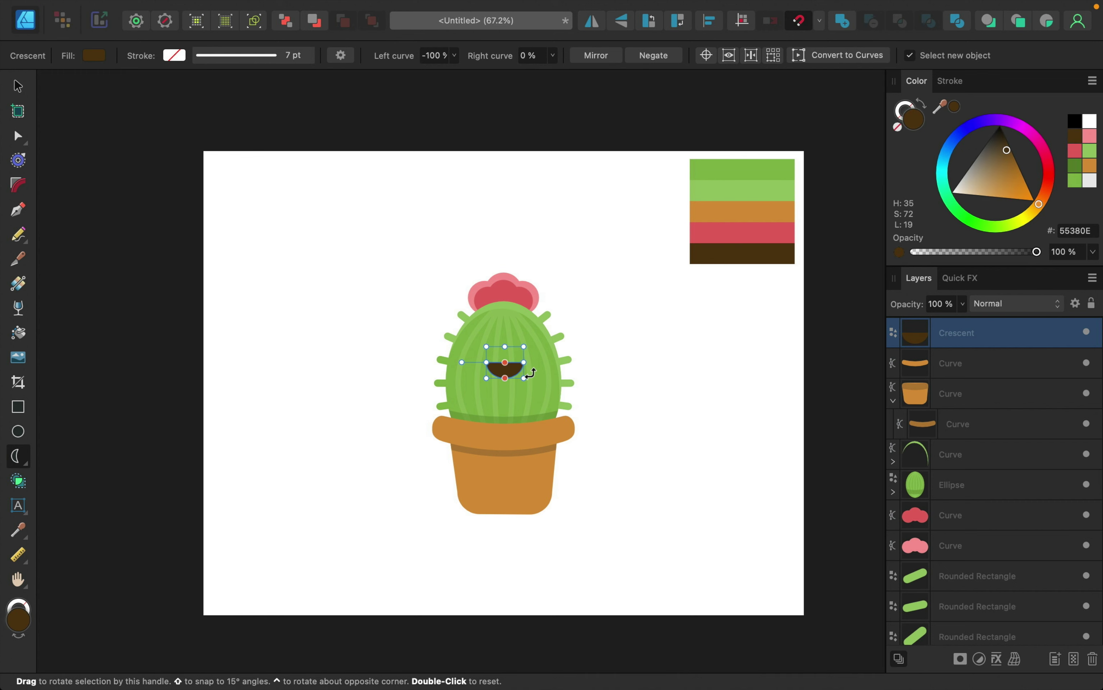
Duplicate the mouth in place and rotate the copy 180° so its curved side faces up.
scroll(525, 369, "up", 6)
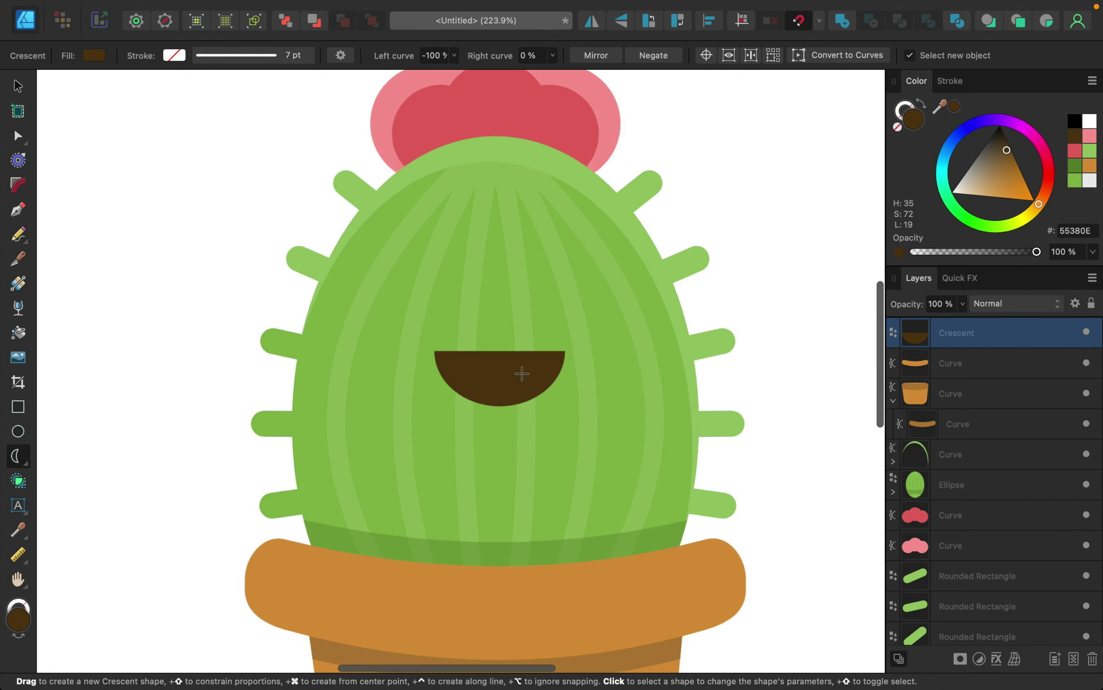
scroll(520, 374, "up", 1)
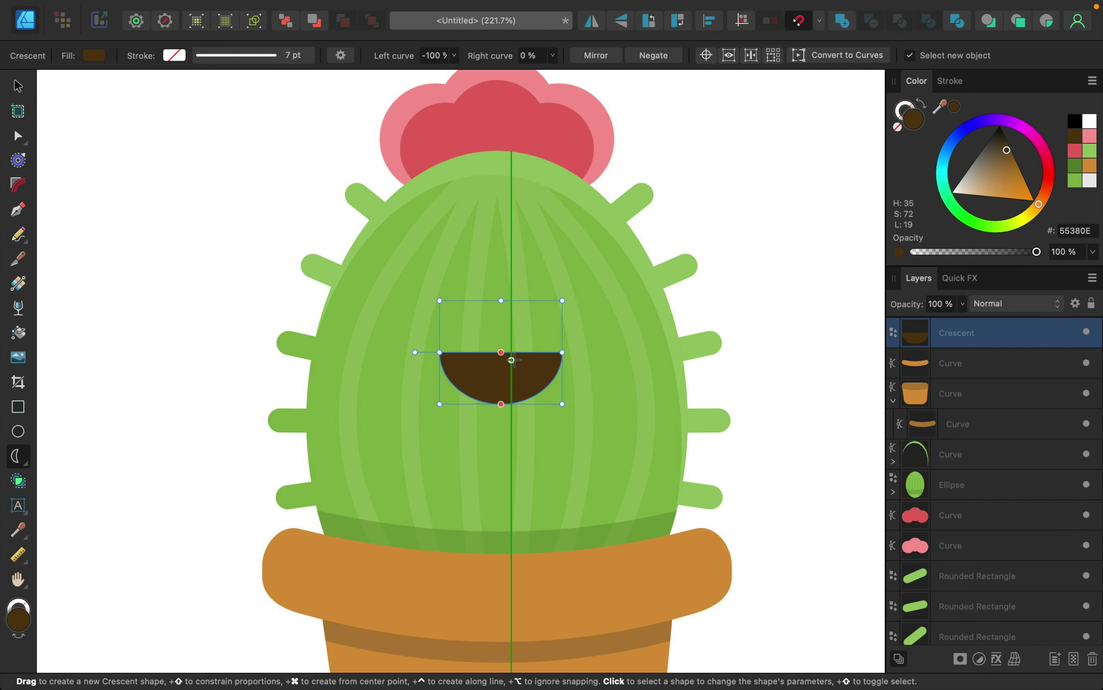
key("super+j")
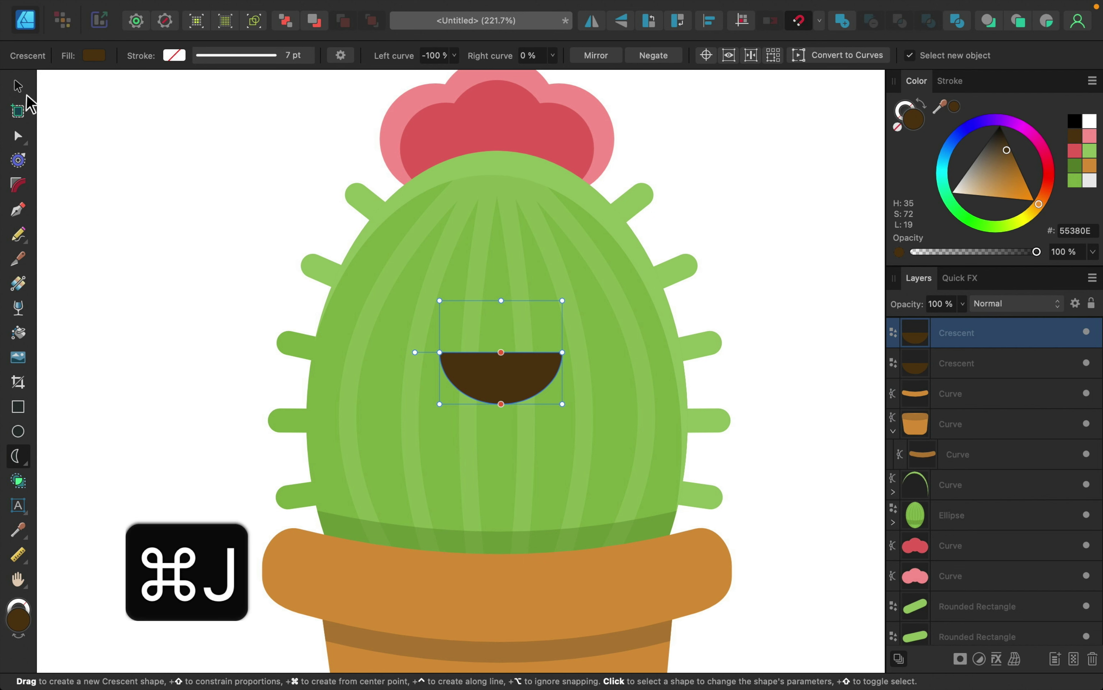
left_click(27, 96)
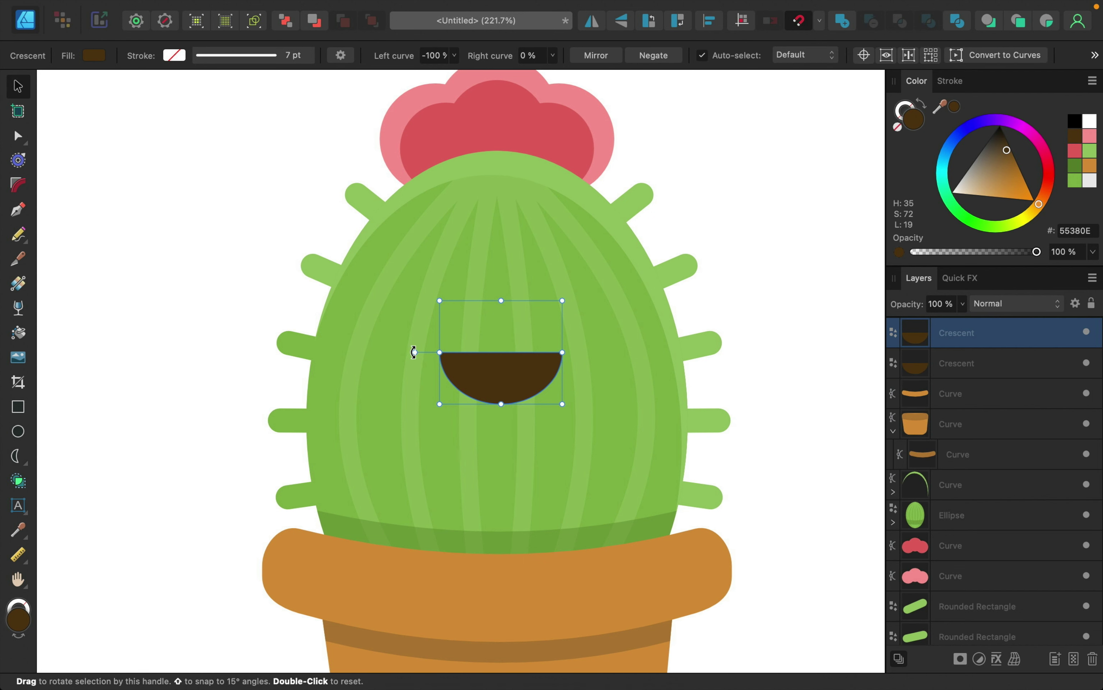
left_click_drag(413, 352, 688, 352)
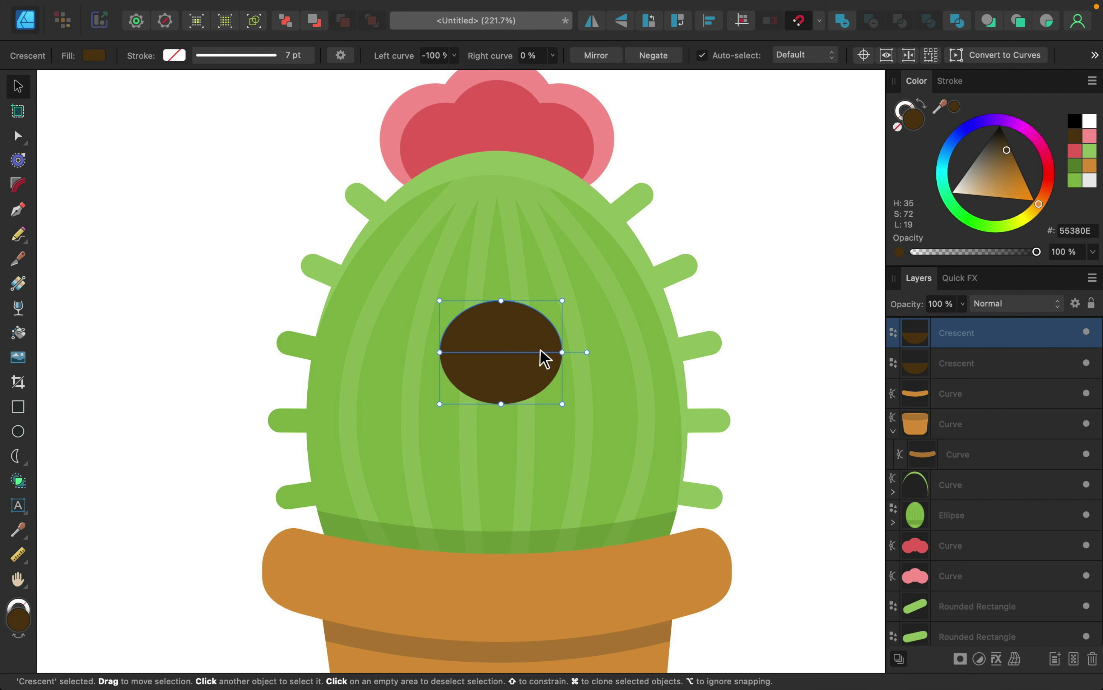
Shrink and narrow the rotated copy into an eye and position it above the mouth's left end.
left_click_drag(545, 358, 498, 323)
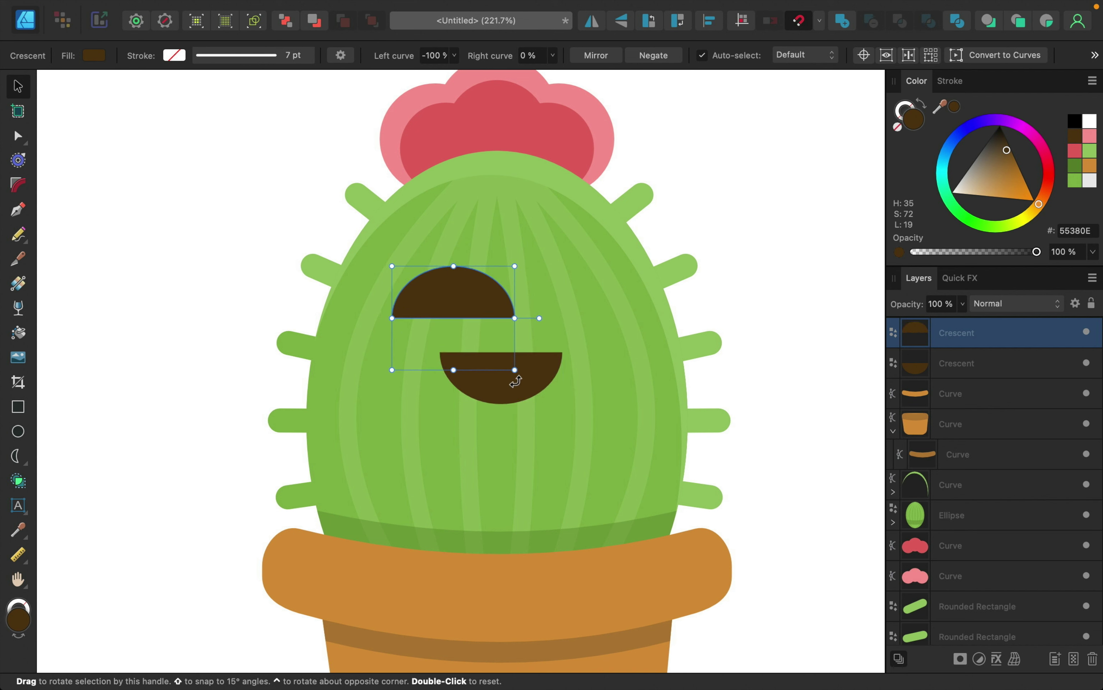
left_click_drag(514, 370, 439, 346)
left_click_drag(425, 283, 444, 307)
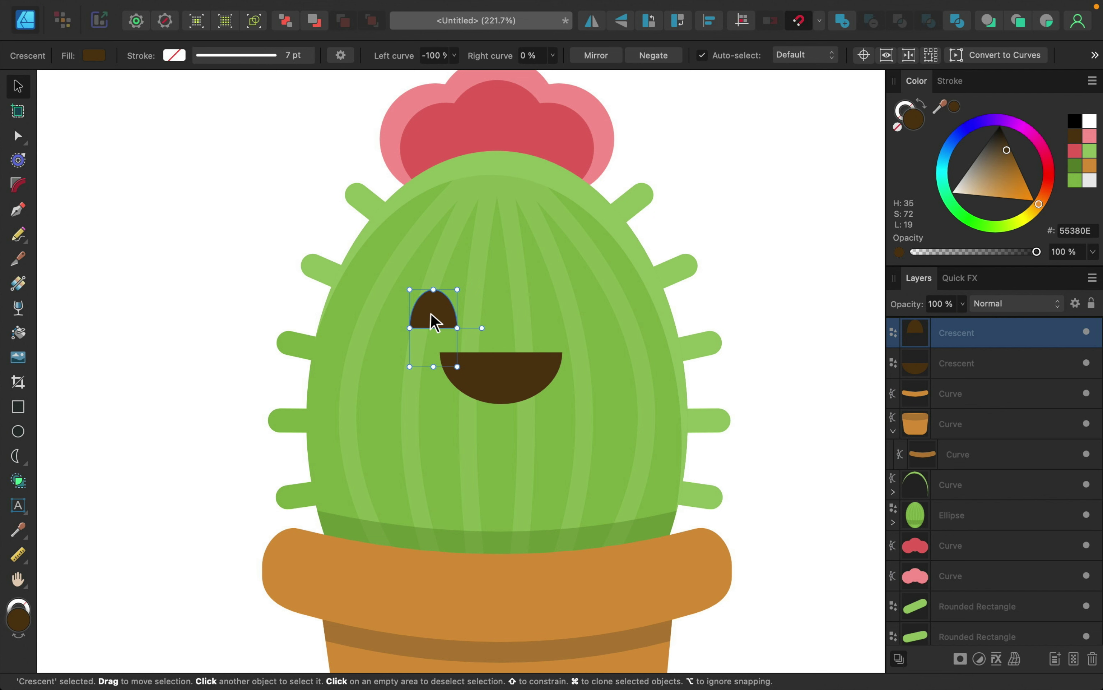
Copy the left eye to above the mouth's right end at the same height and select both eyes.
mouse_move(434, 321)
left_mouse_down()
mouse_move(500, 313)
mouse_move(560, 322)
left_mouse_up()
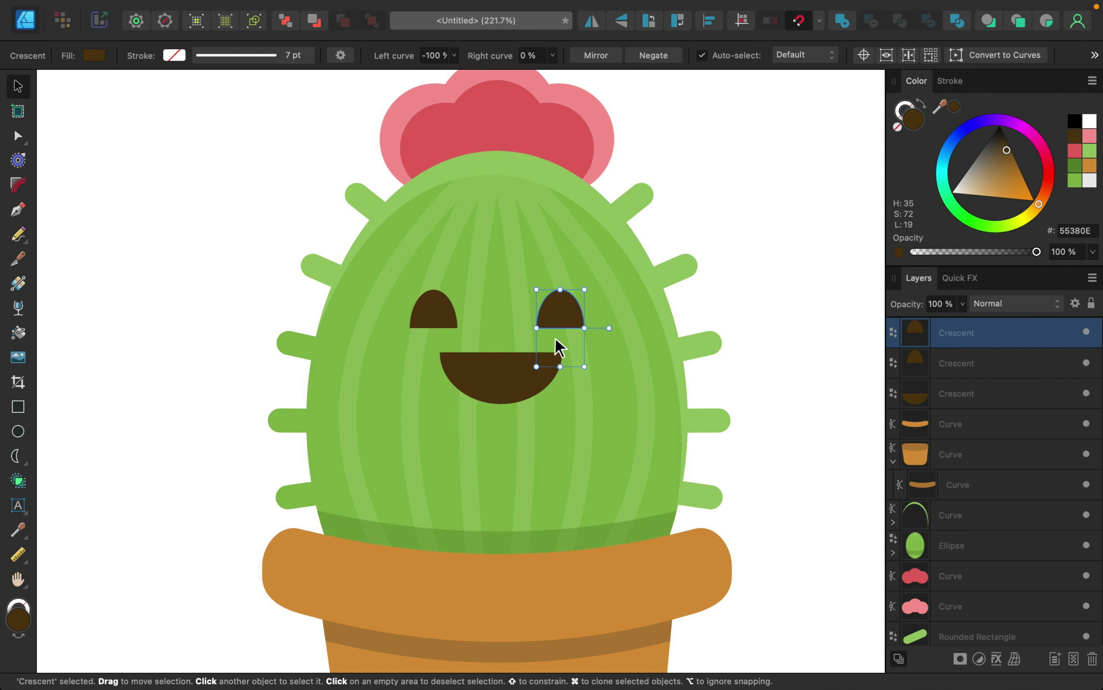
left_click(956, 364, "shift")
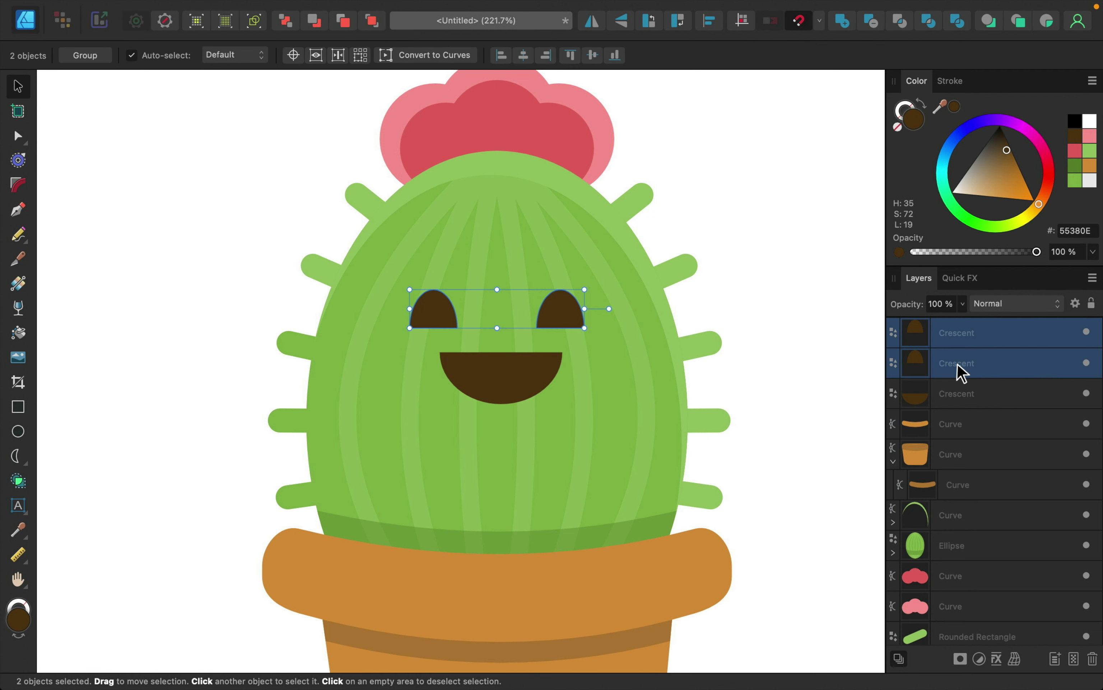
Centre the pair of eyes and the mouth horizontally on the cactus body.
left_click_drag(508, 315, 504, 322)
left_click_drag(504, 389, 497, 389)
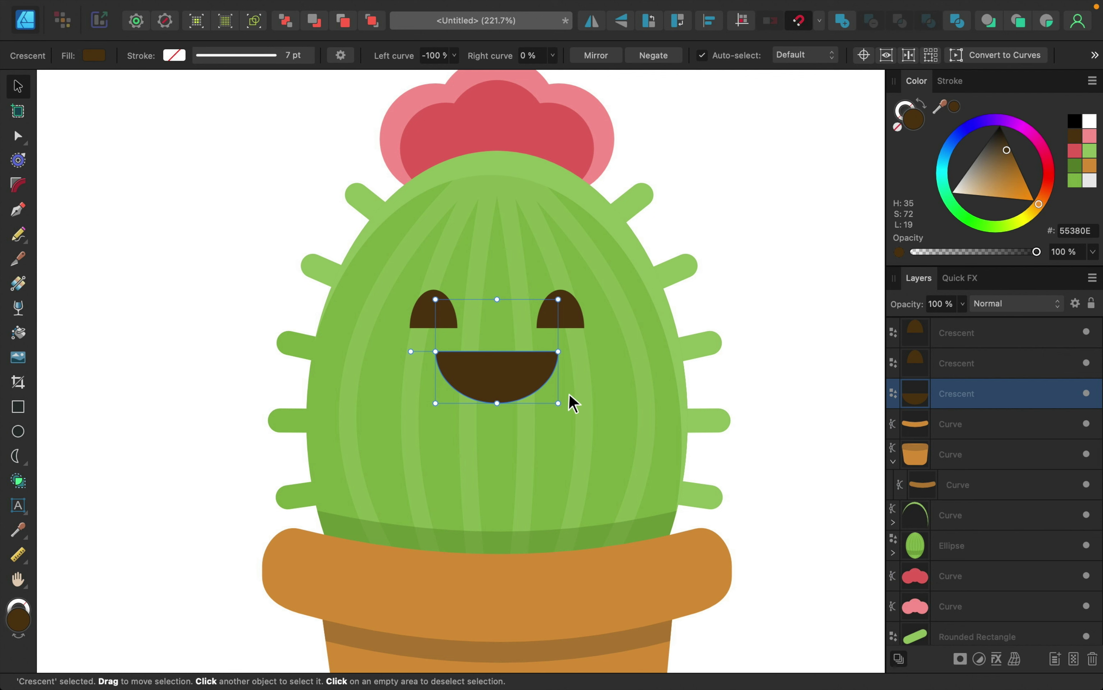
Duplicate the right eye and place the copy, widened into a tongue shape, over the mouth's lower right edge.
left_click(570, 320)
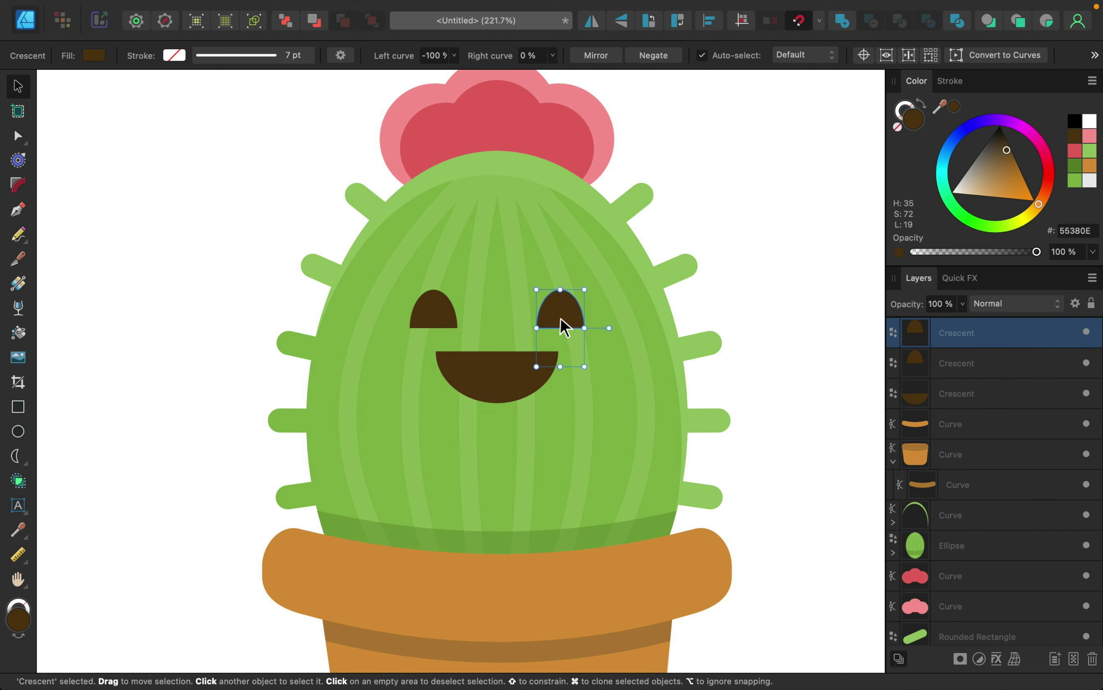
key("super+j")
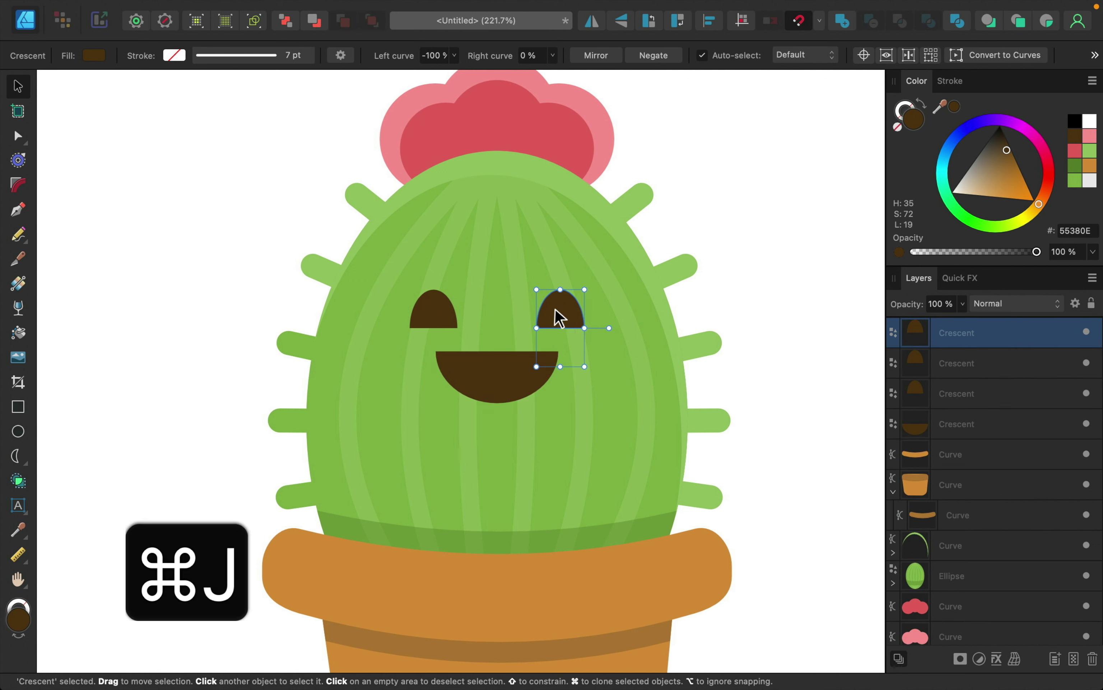
left_click_drag(558, 319, 558, 416)
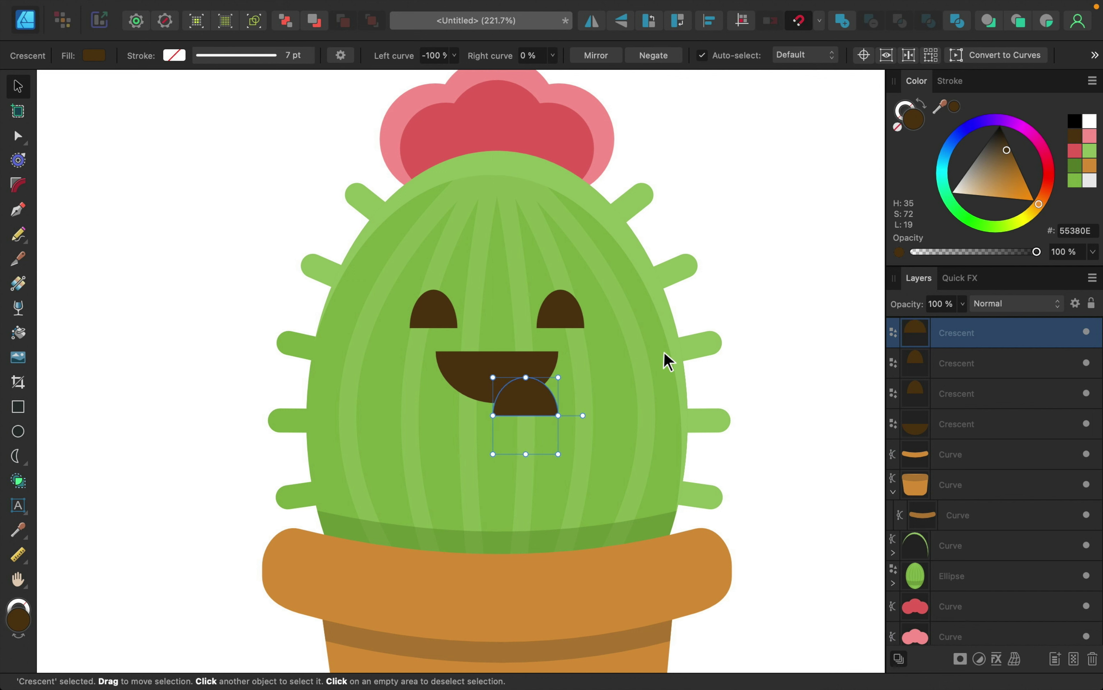
Clip the tongue shape inside the mouth and fill it with the flower's inner red (E36765).
left_click_drag(951, 346, 948, 430)
left_click_drag(946, 107, 534, 133)
left_click(954, 107)
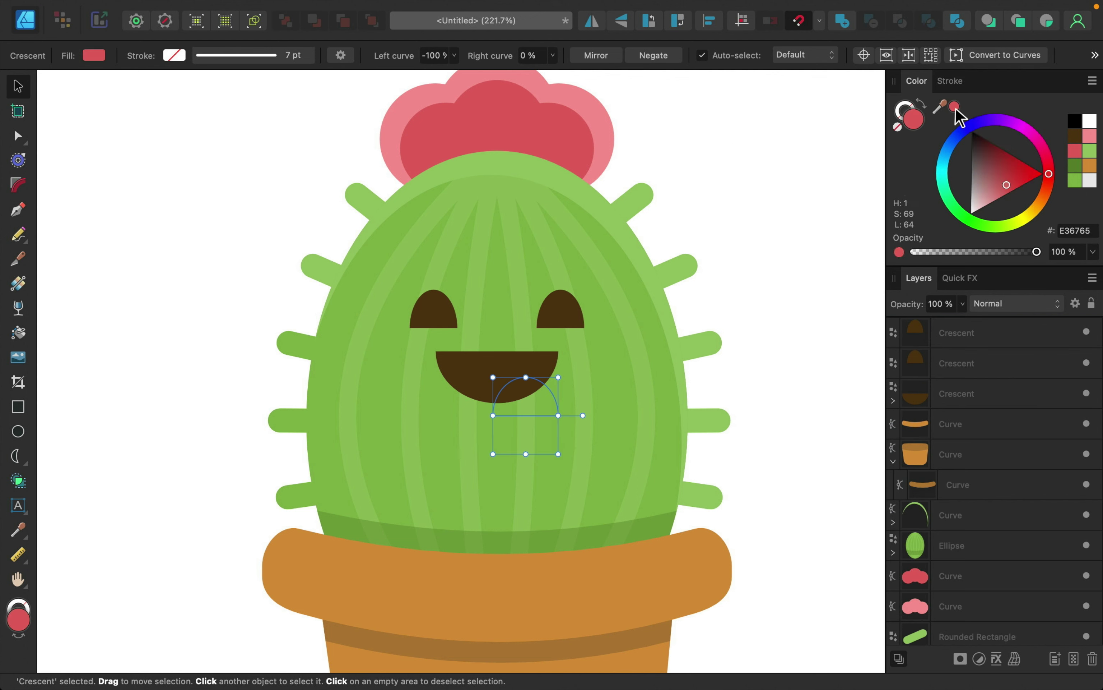
Enlarge the tongue slightly upwards and to the right within the mouth.
scroll(523, 442, "up", 2)
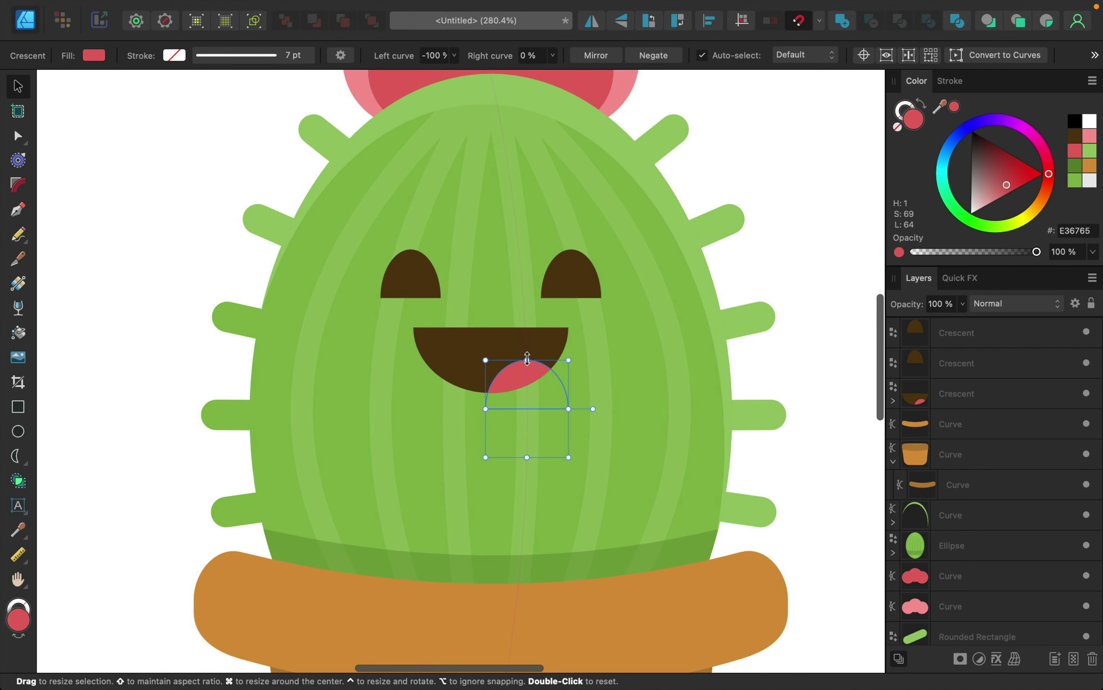
left_click_drag(527, 360, 526, 346)
left_click_drag(569, 403, 576, 403)
scroll(576, 402, "down", 2)
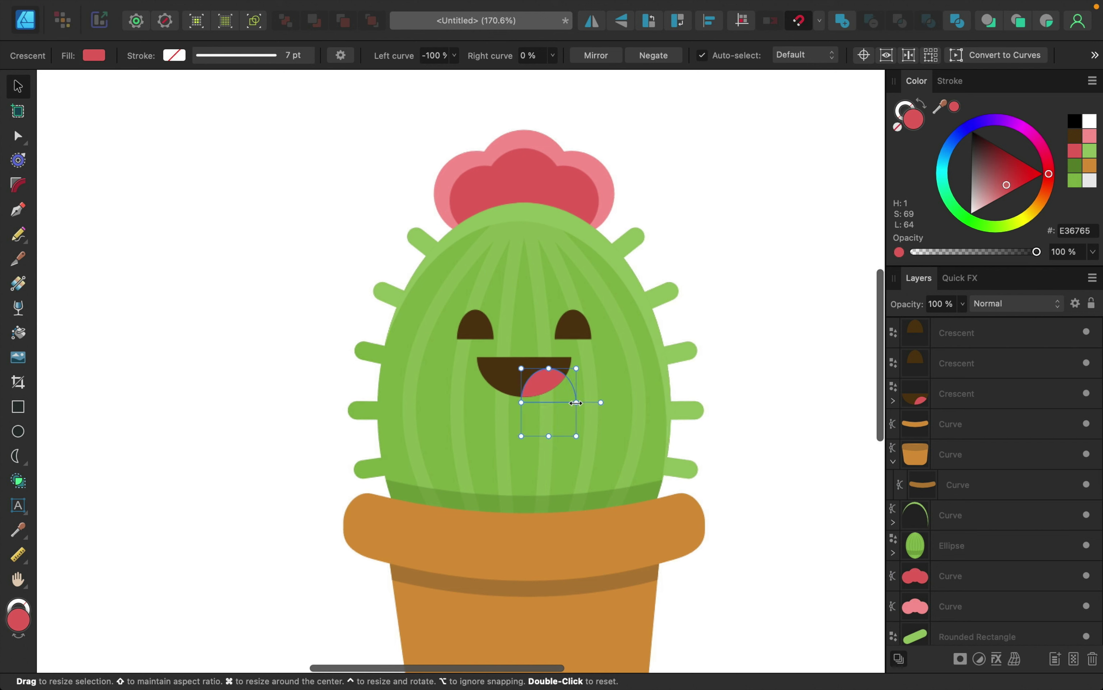
scroll(576, 403, "up", 2)
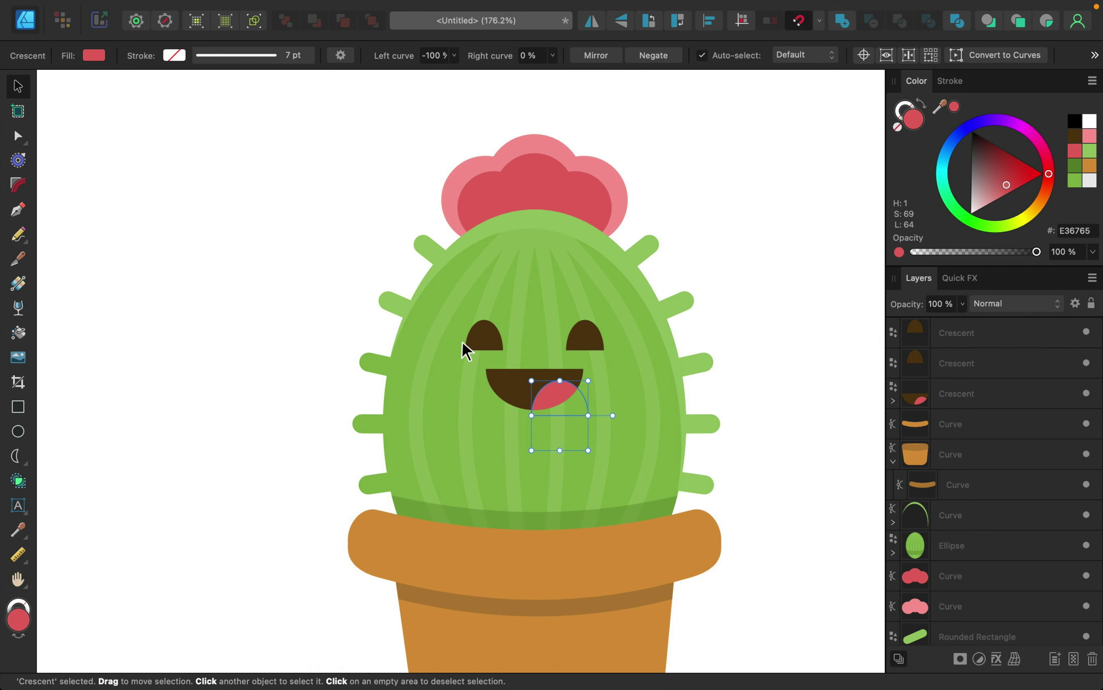
Slightly round the bottom corners of both eyes and the top corners of the mouth, and convert the three shapes to curves.
left_click(989, 332)
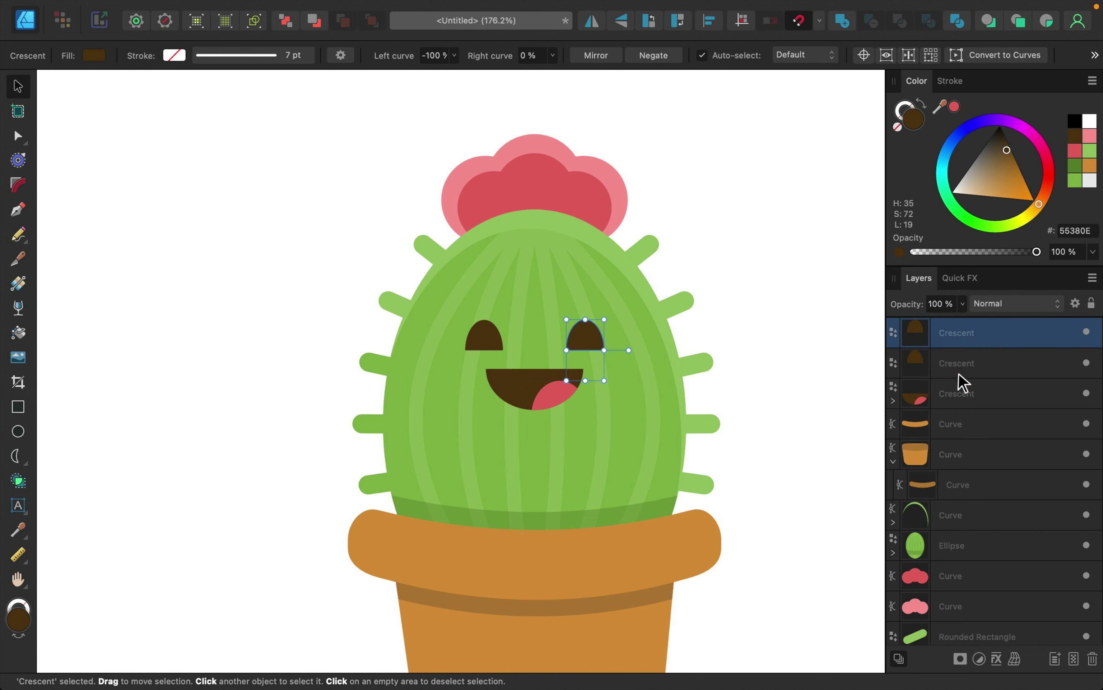
left_click(967, 401, "shift")
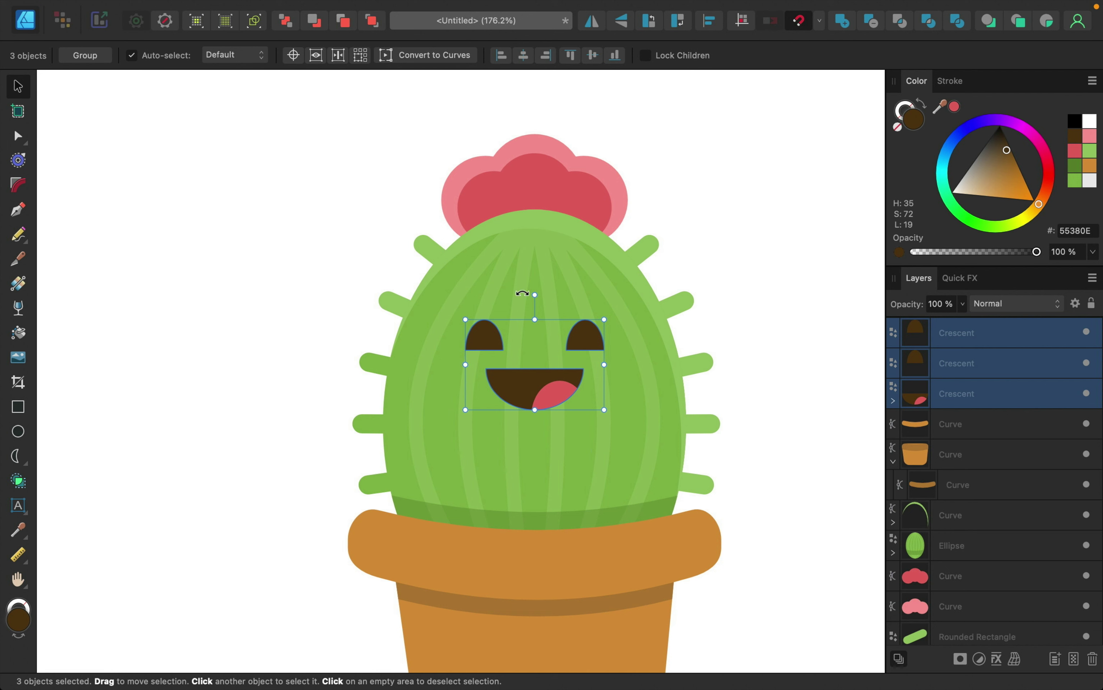
left_click(17, 186)
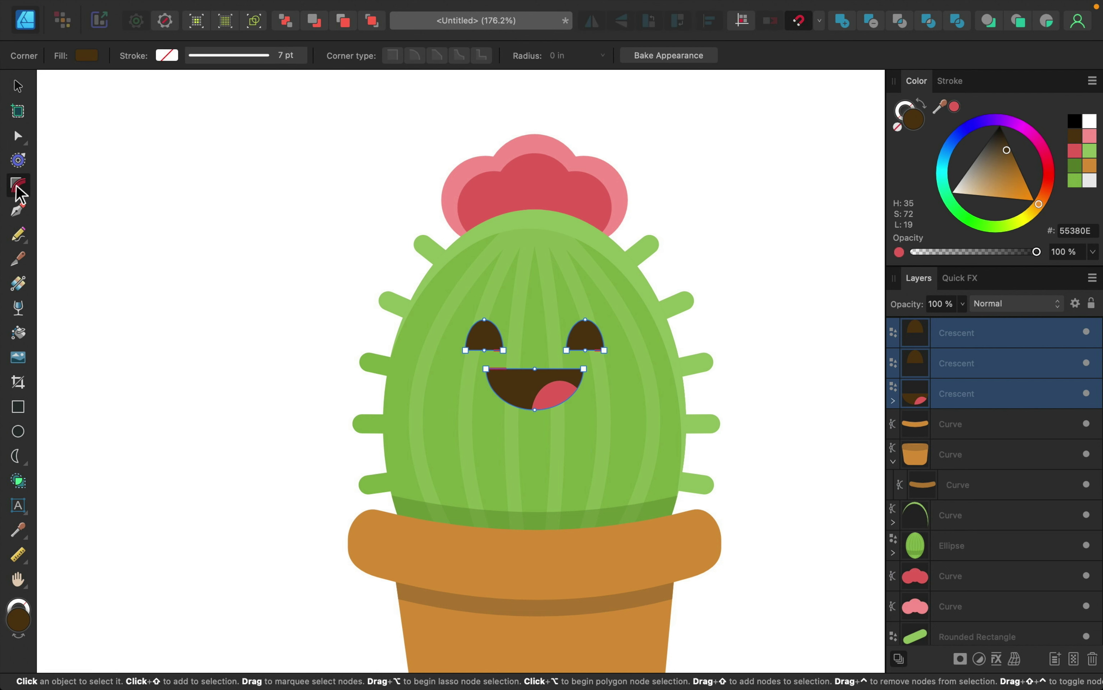
scroll(493, 334, "up", 3)
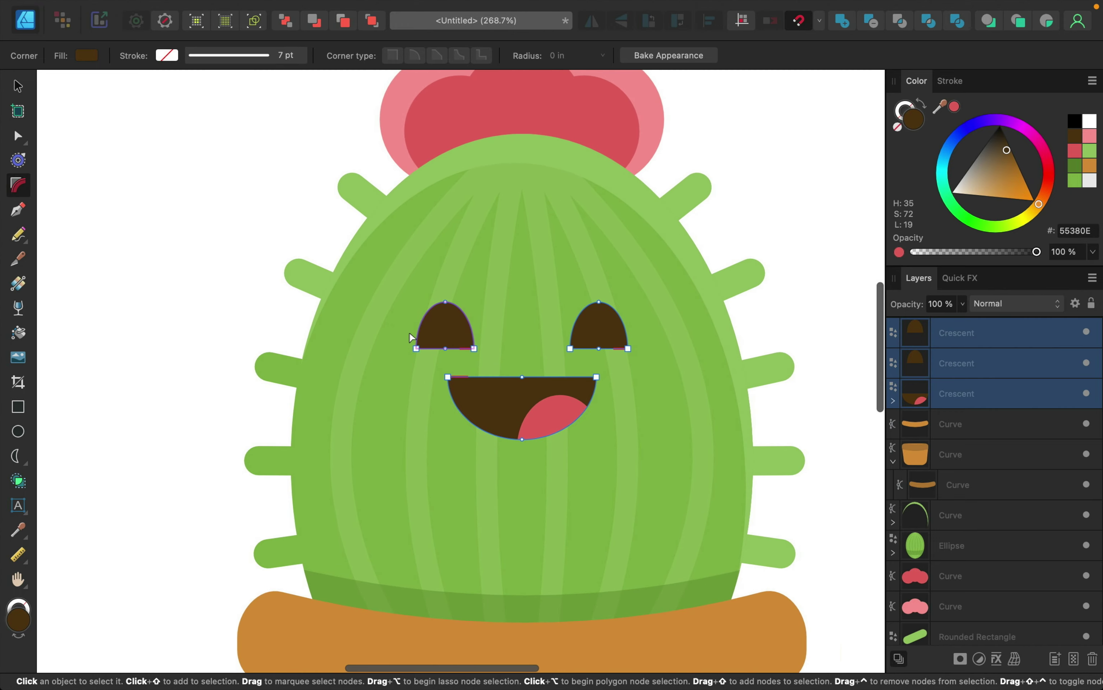
left_click_drag(387, 315, 693, 394)
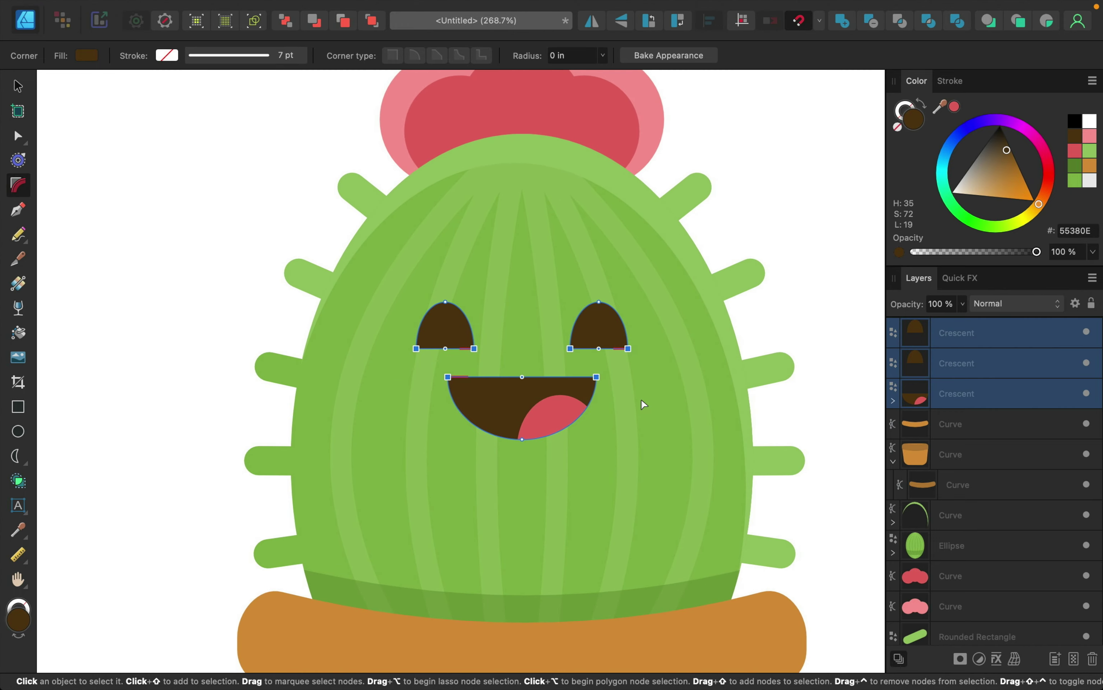
mouse_move(597, 382)
left_mouse_down()
mouse_move(553, 406)
mouse_move(586, 383)
left_mouse_up()
key("super+Return")
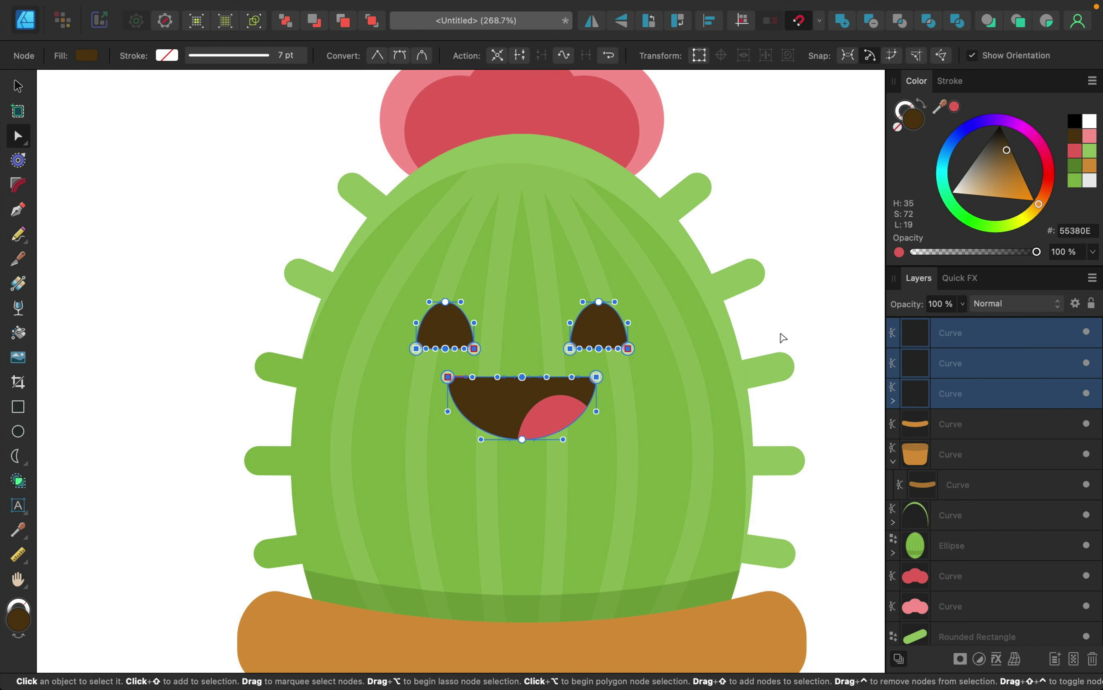
left_click(811, 303)
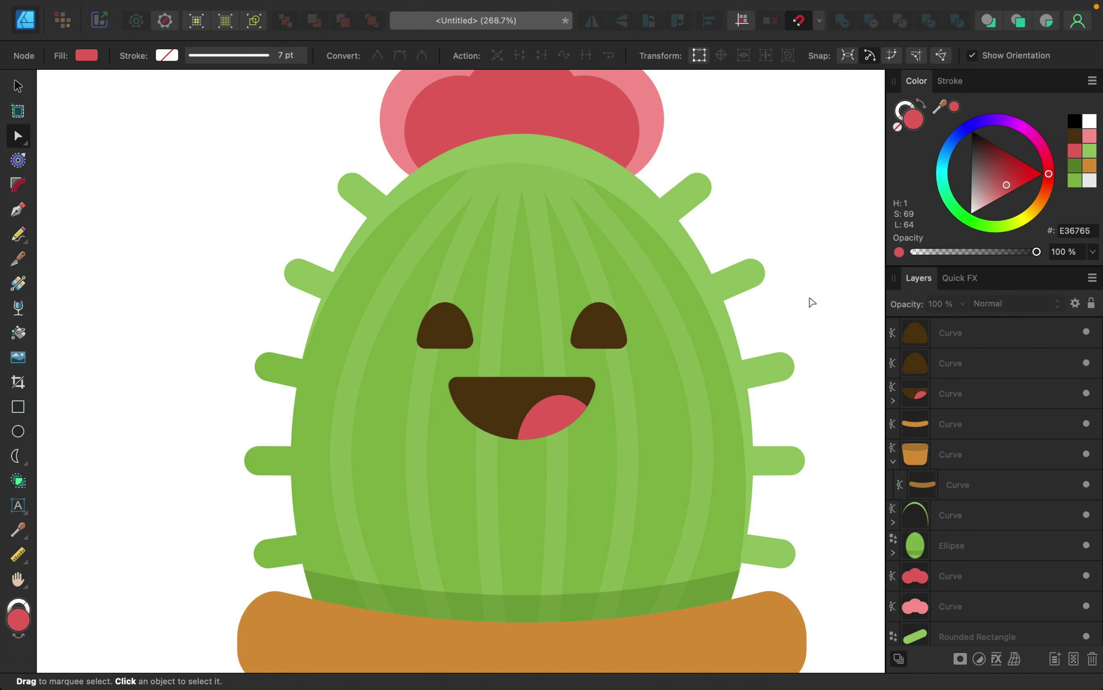
Move both eyes and the mouth together slightly higher on the cactus and fit the whole page in view.
scroll(810, 303, "down", 5)
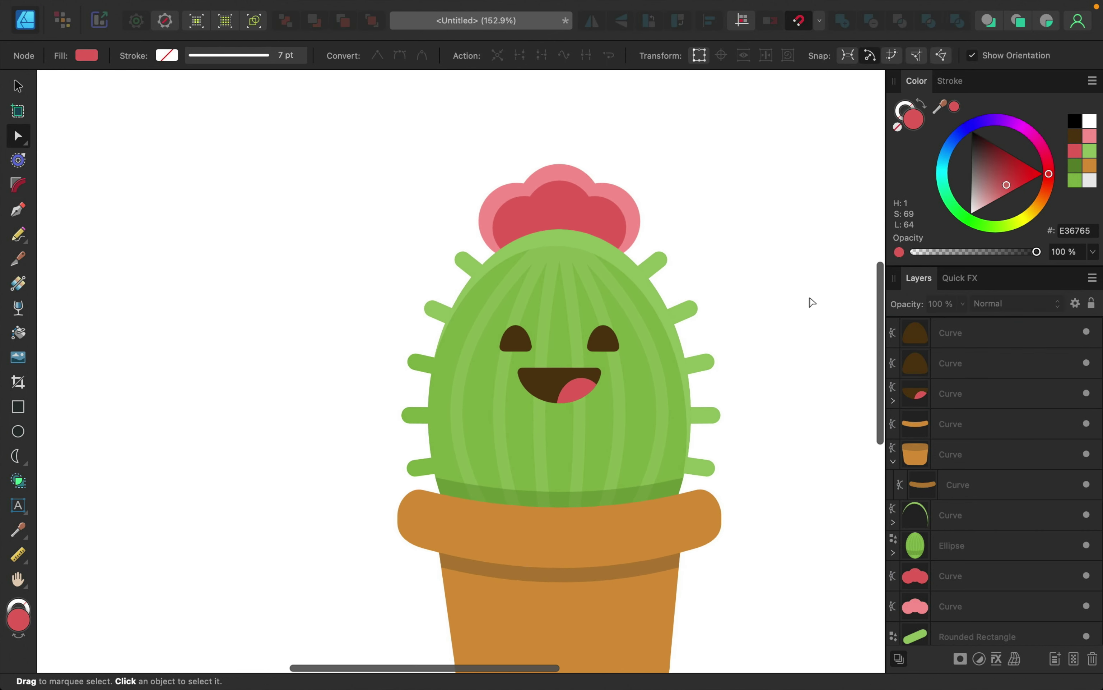
left_click(993, 332)
left_click(967, 394, "shift")
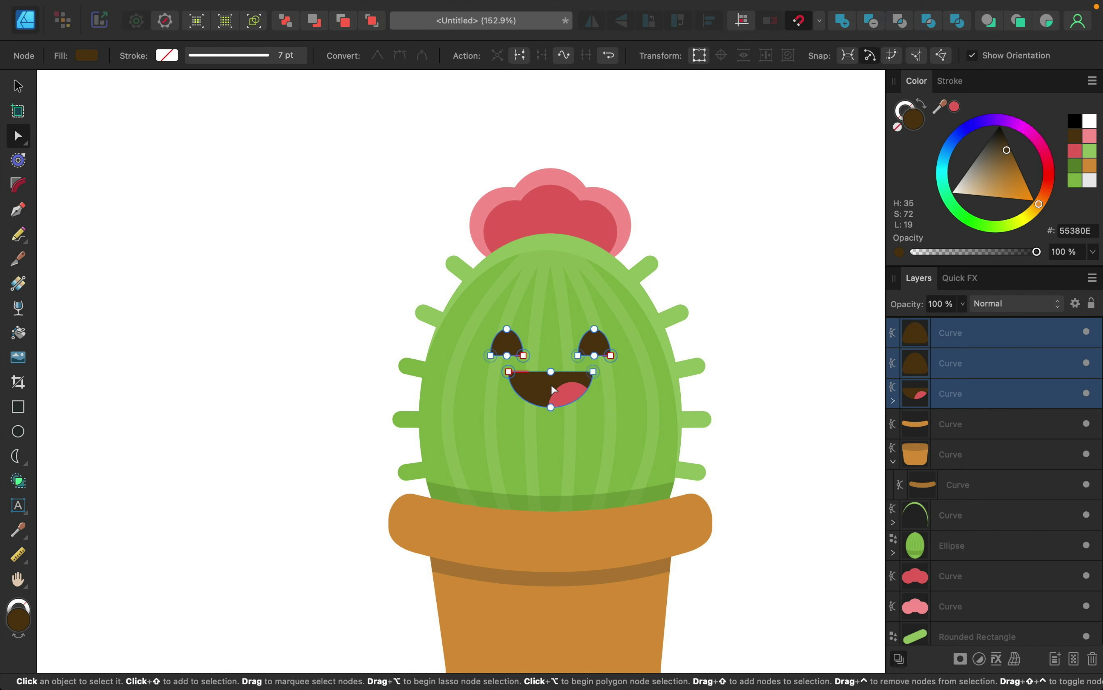
left_click(18, 85)
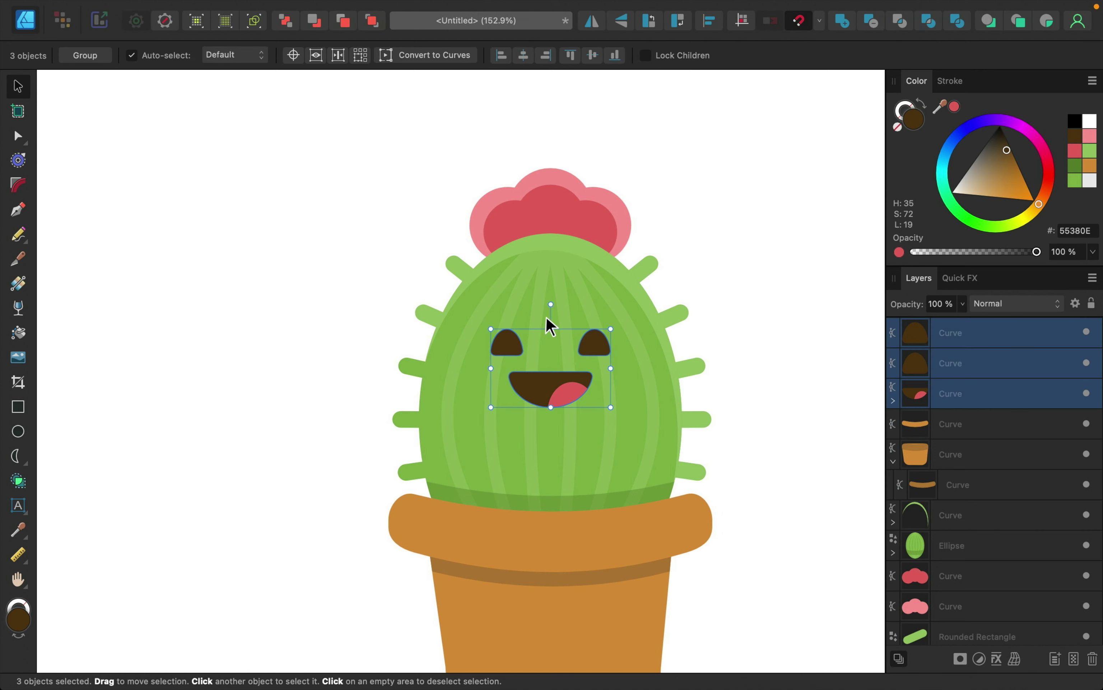
left_click_drag(556, 373, 554, 352)
left_click(714, 347)
key("super+0")
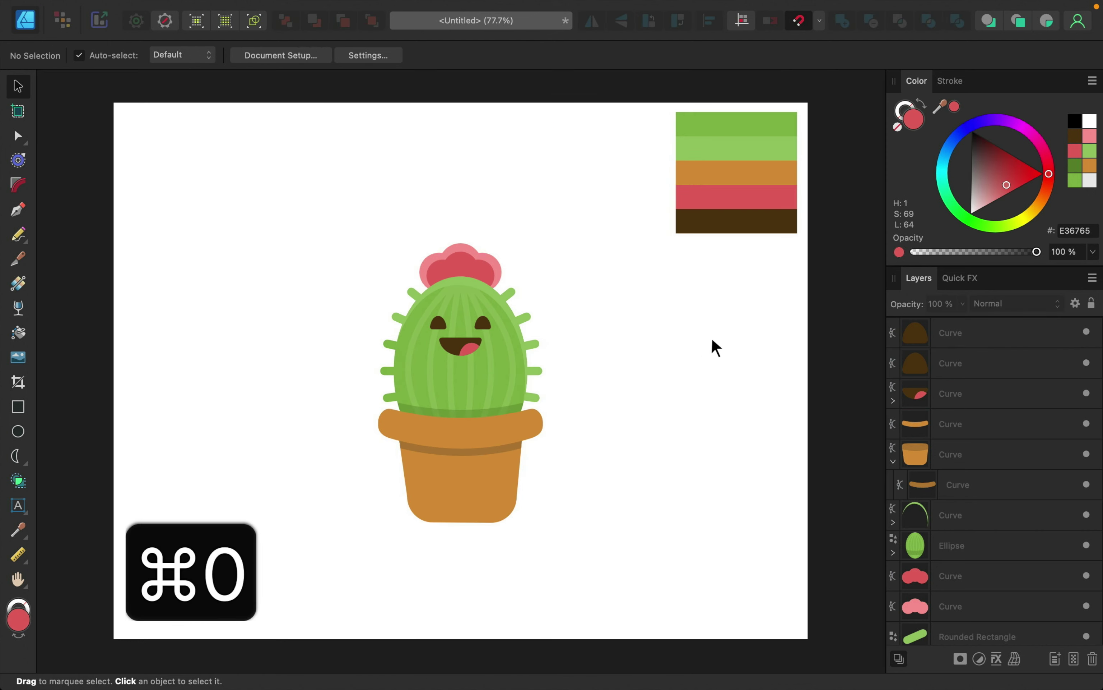